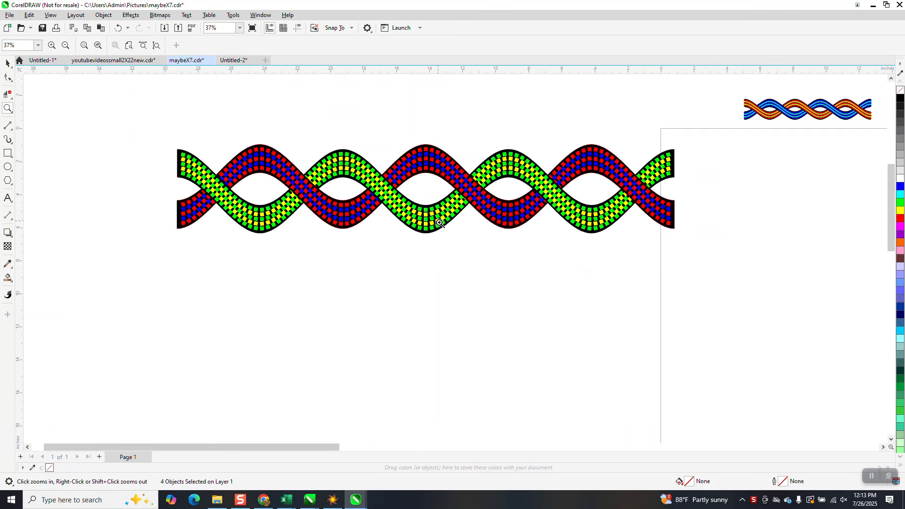
Examine the finished braid designs up close, including the one on the black background.
scroll(439, 224, "down", 5)
left_click_drag(367, 272, 537, 323)
left_click_drag(412, 203, 522, 278)
scroll(430, 186, "down", 1)
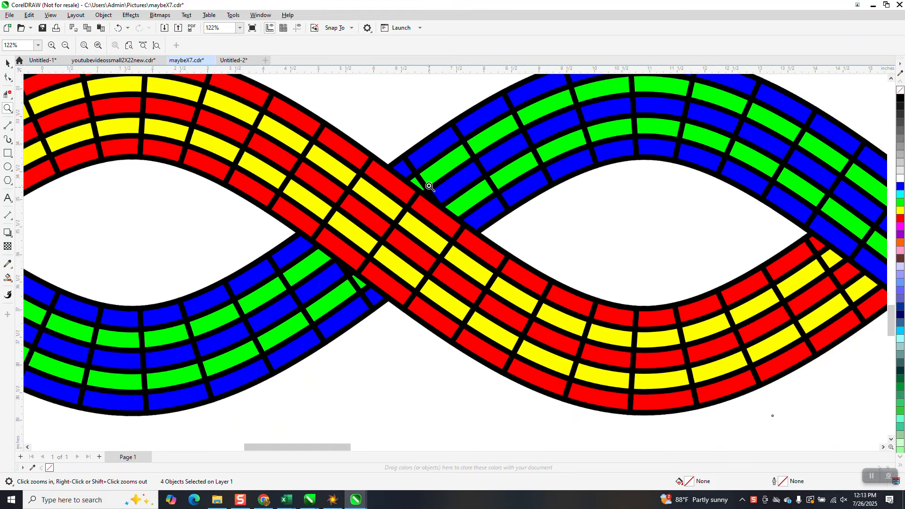
scroll(430, 187, "down", 5)
left_click_drag(355, 276, 450, 330)
scroll(428, 313, "down", 1)
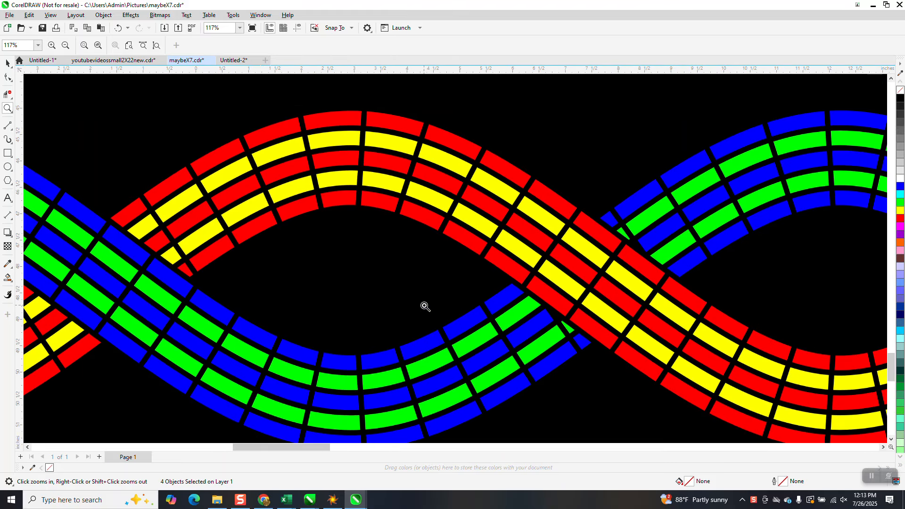
scroll(334, 139, "down", 1)
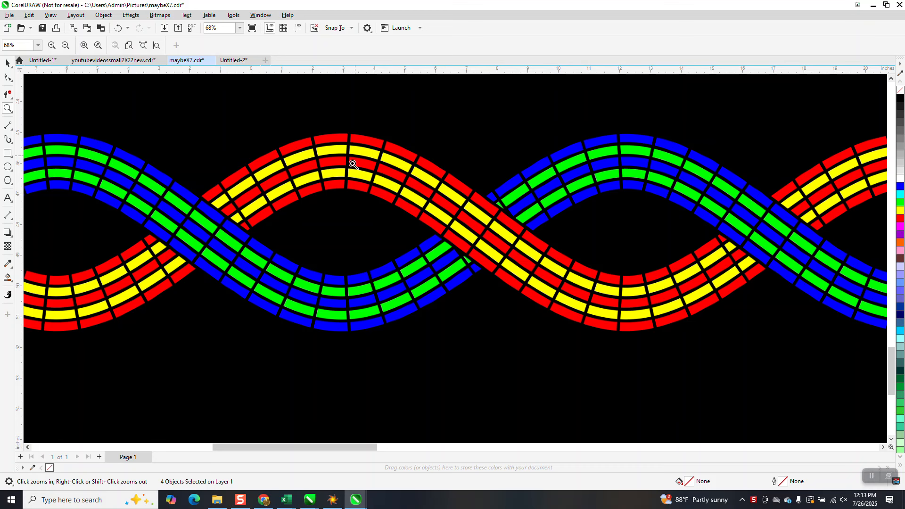
scroll(351, 188, "down", 2)
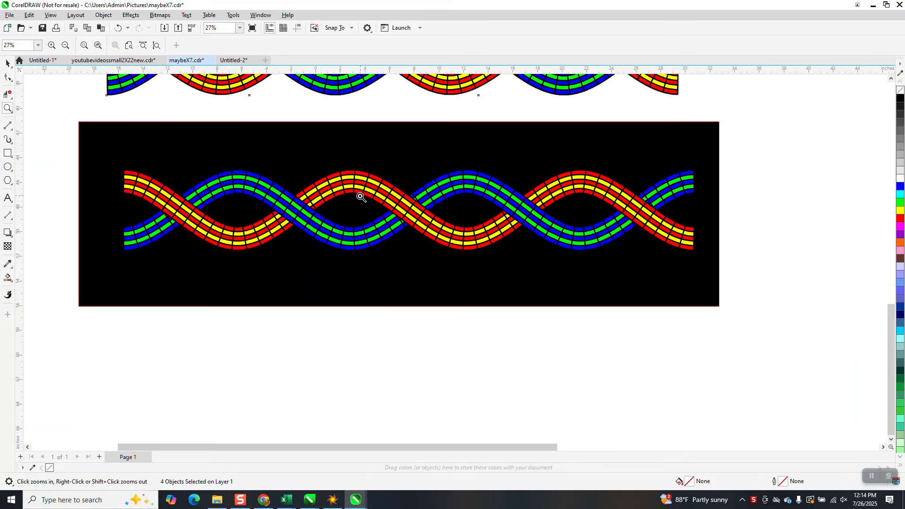
scroll(359, 199, "down", 3)
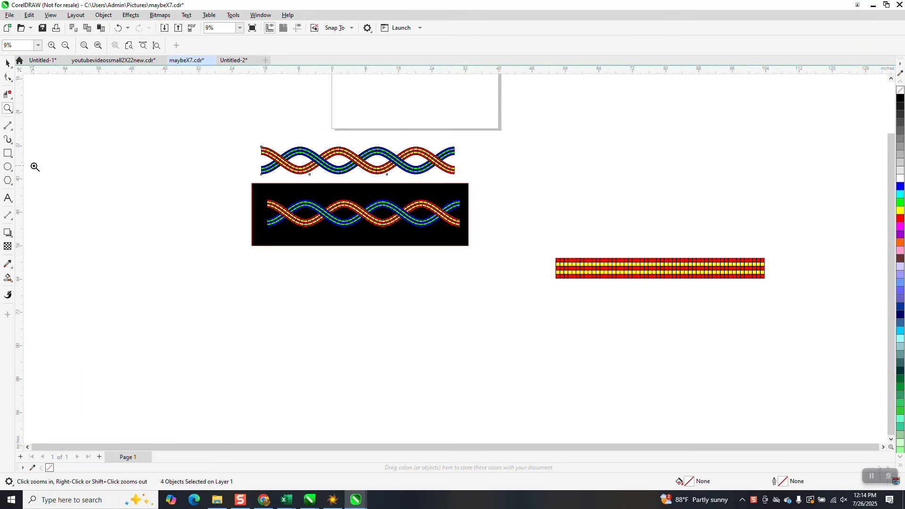
scroll(470, 258, "down", 2)
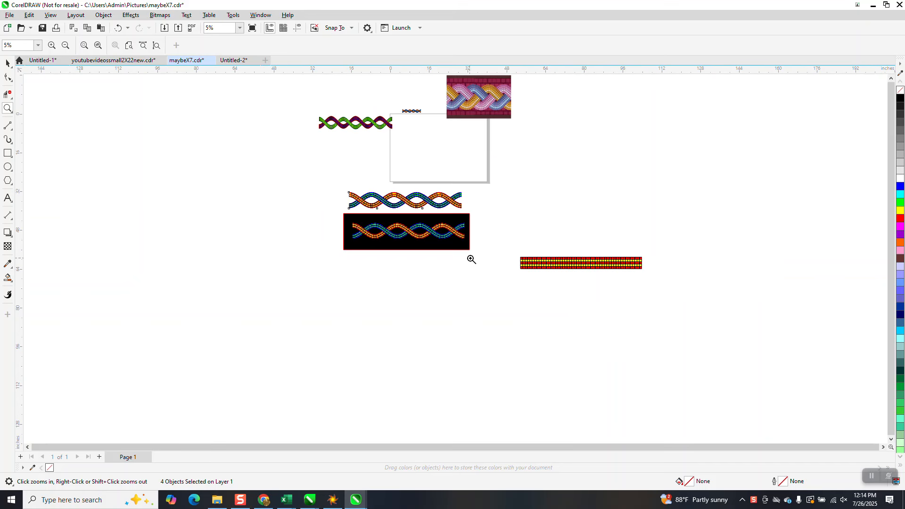
Draw a horizontal two-point line about 50 inches long in the empty area beside the page and above the red-yellow strip.
left_click(11, 130)
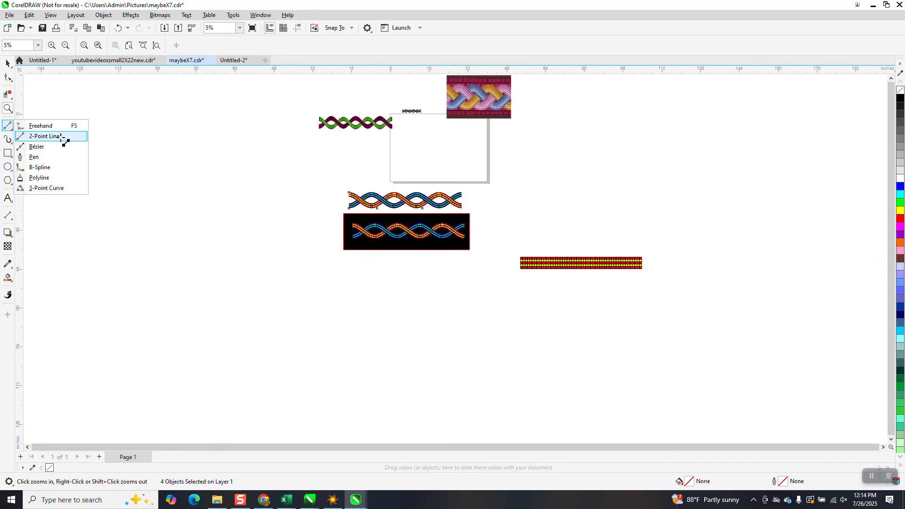
left_click(63, 140)
left_click_drag(513, 186, 636, 196)
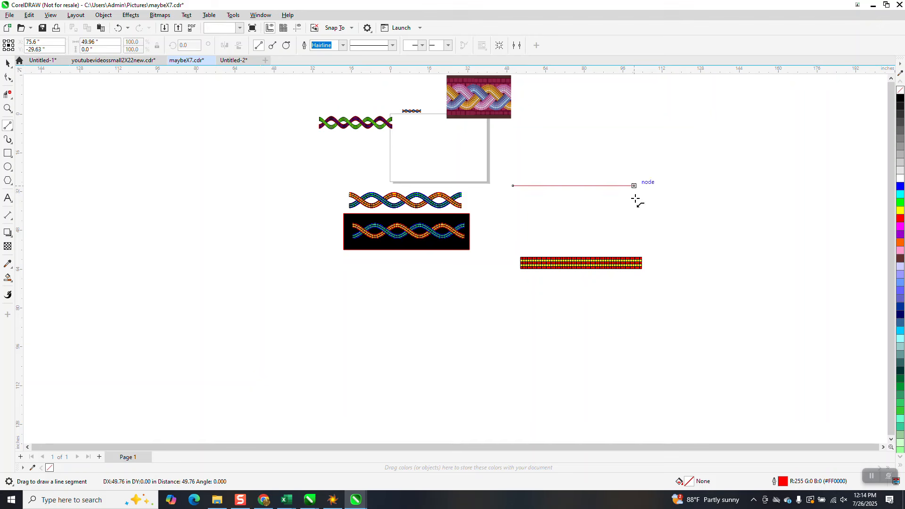
Apply a zipper distortion to the line with amplitude 45 and frequency 5, and smooth it into a wave.
left_click(7, 232)
left_click(10, 239)
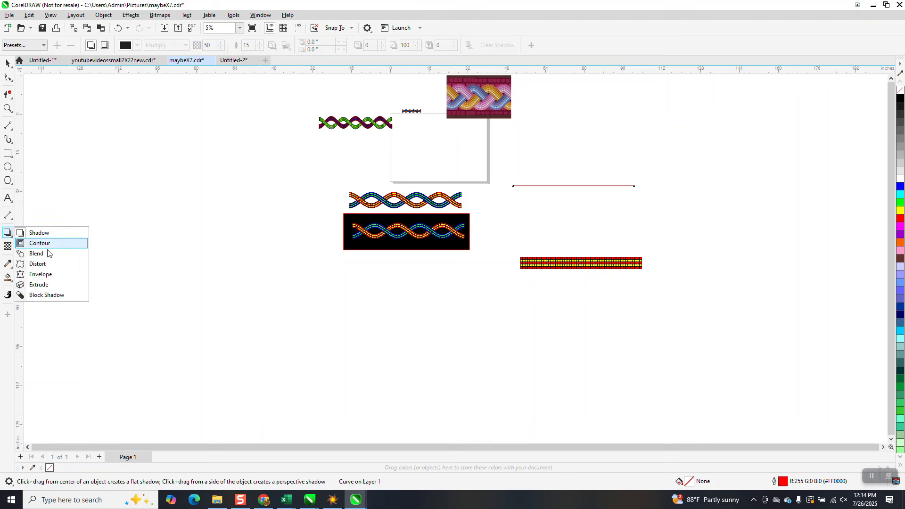
left_click(37, 264)
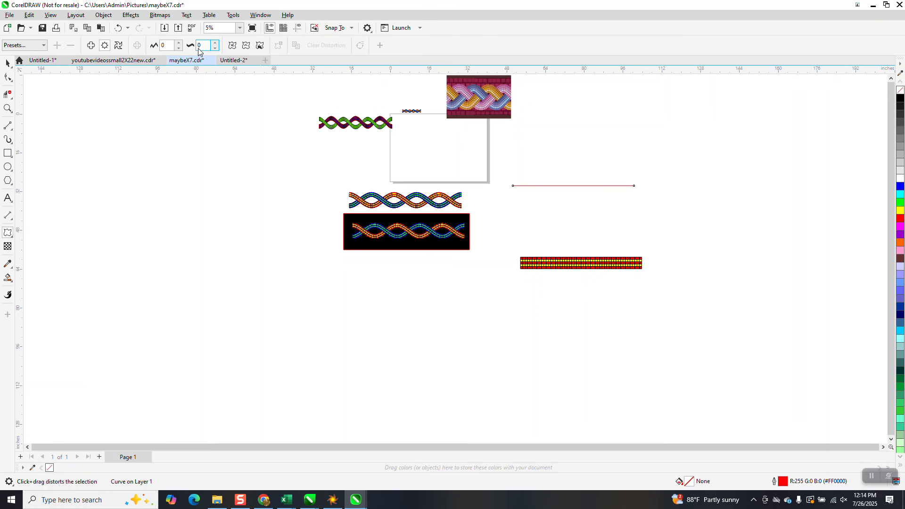
left_click(216, 43)
left_click(216, 44)
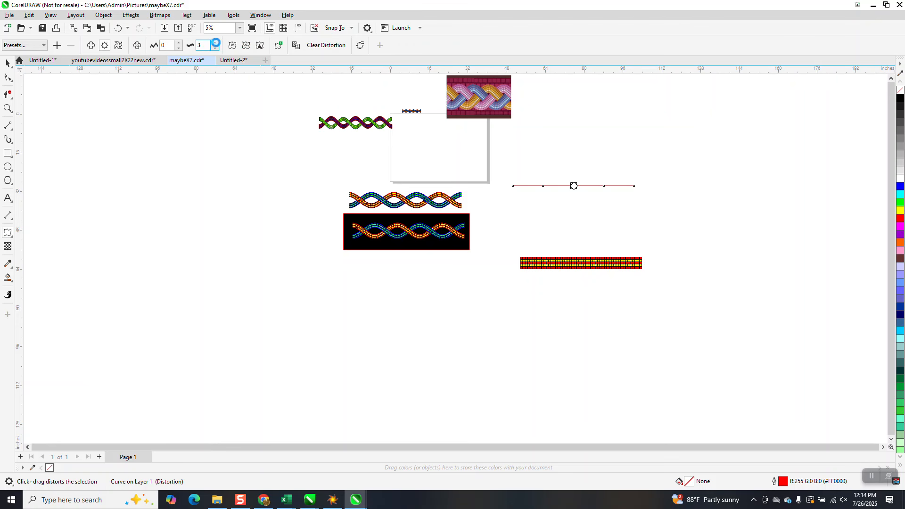
left_click(215, 44)
left_click_drag(170, 44, 47, 60)
type("45")
key("Return")
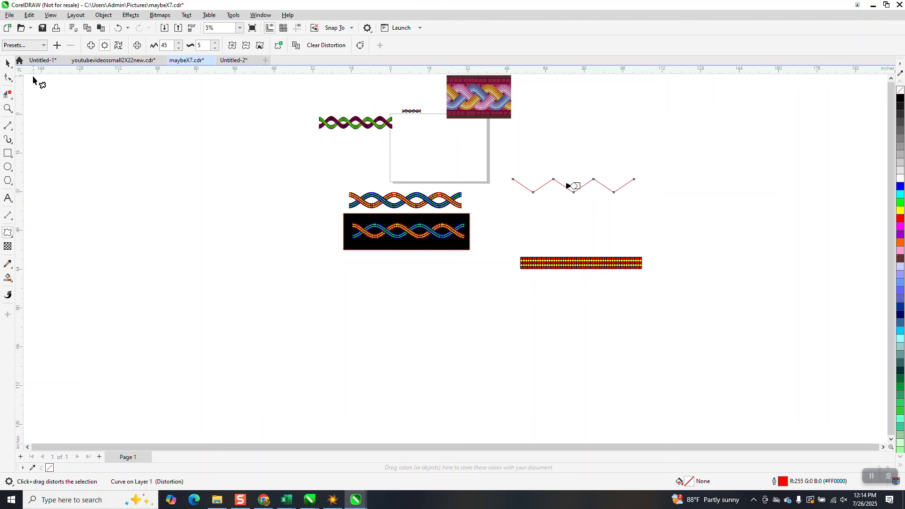
left_click(247, 47)
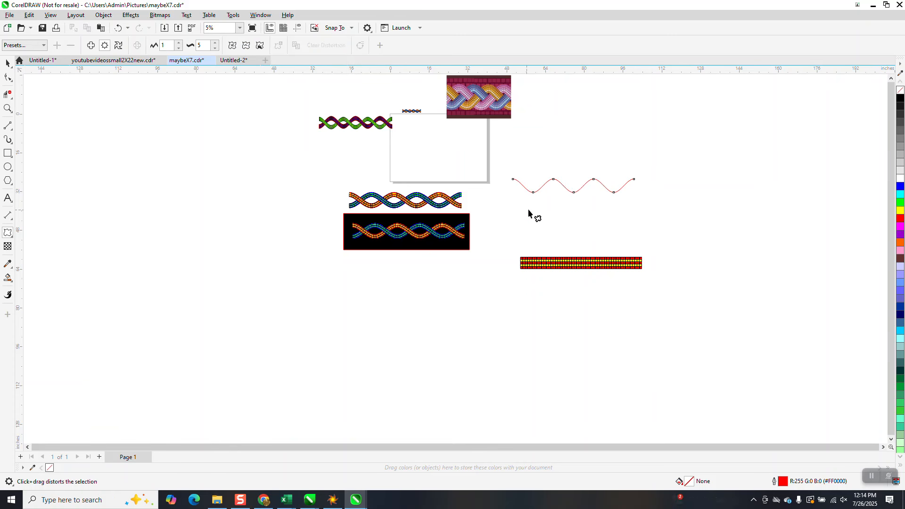
Reduce the wave's height to about 4 inches while keeping its width.
left_click(326, 137)
key("space")
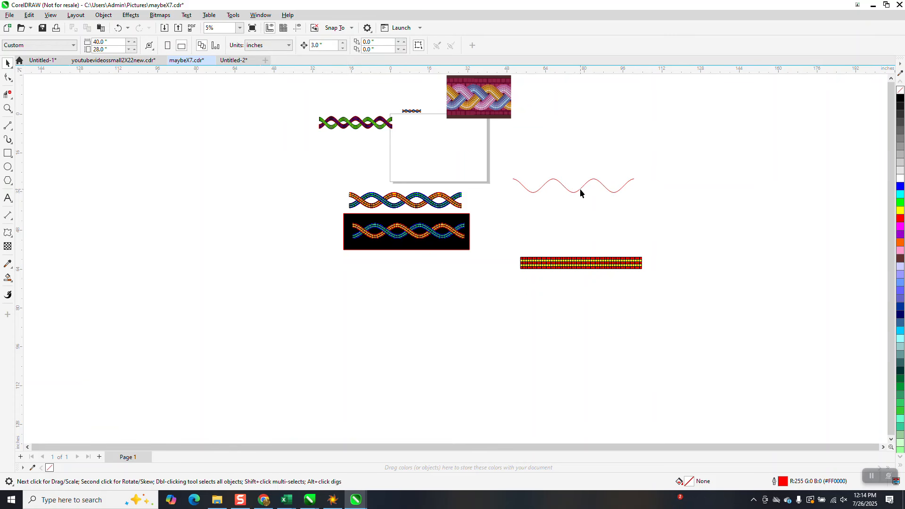
left_click(578, 190)
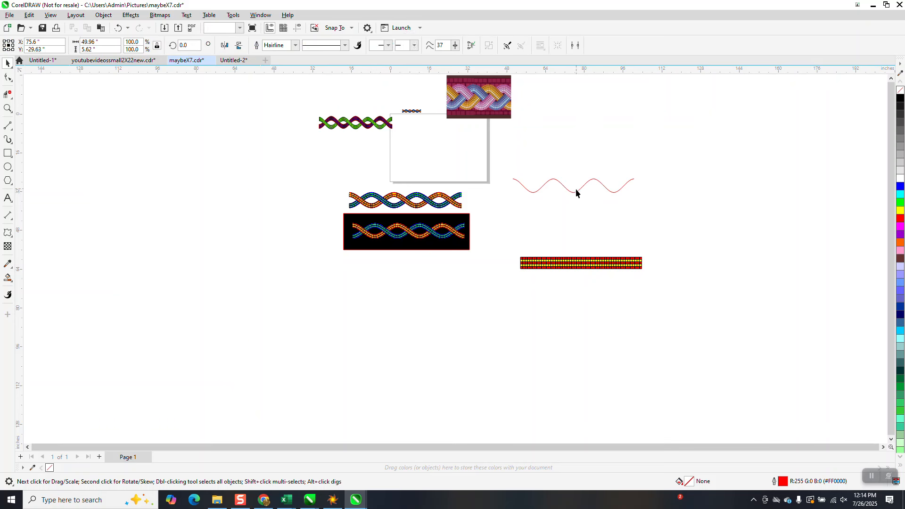
left_click_drag(574, 174, 574, 180)
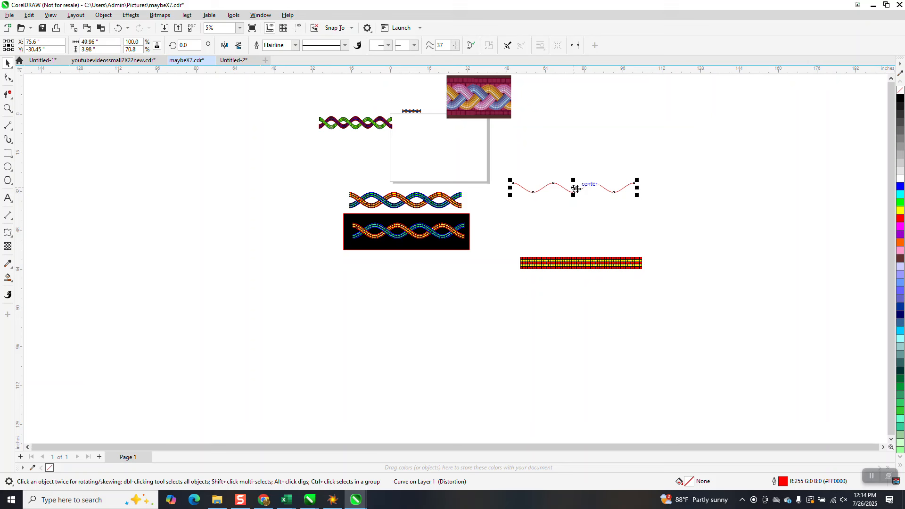
Show the wave's curve properties and check its curve length.
left_click(8, 108)
left_click_drag(489, 165, 739, 243)
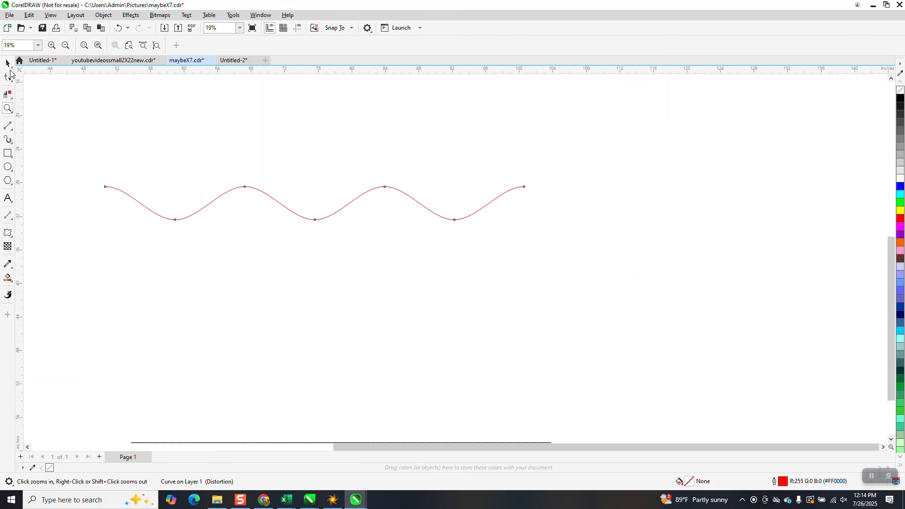
key("space")
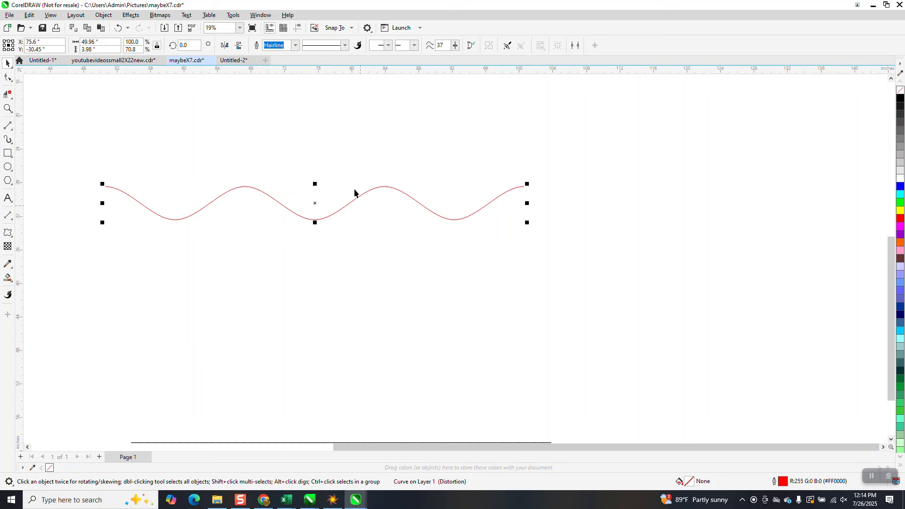
left_click(262, 16)
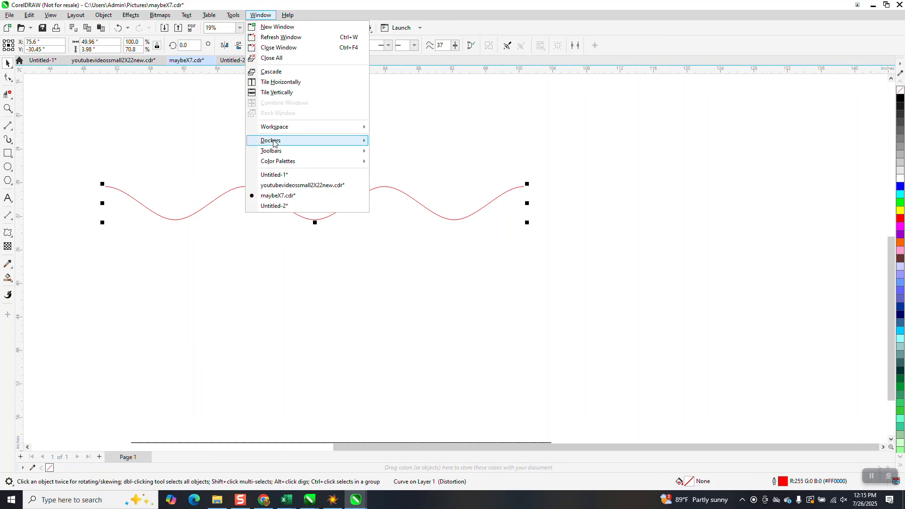
mouse_move(288, 142)
left_click(387, 106)
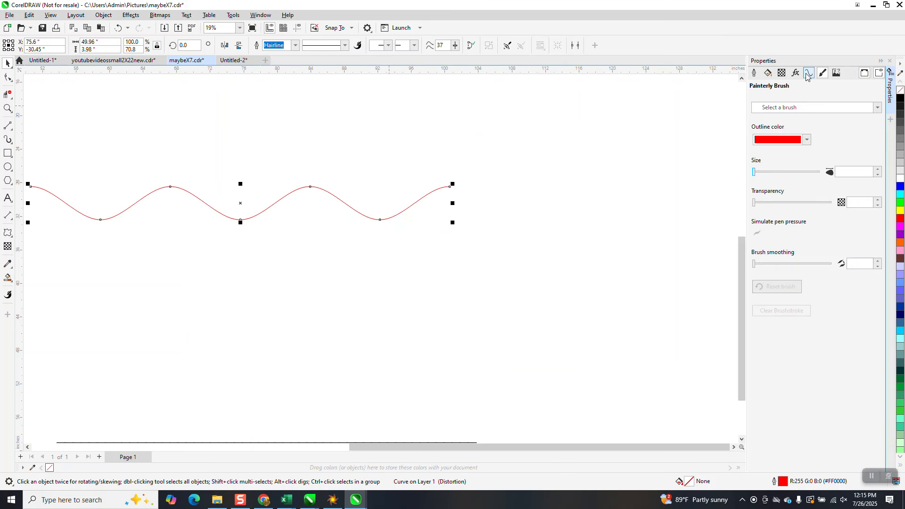
left_click(808, 75)
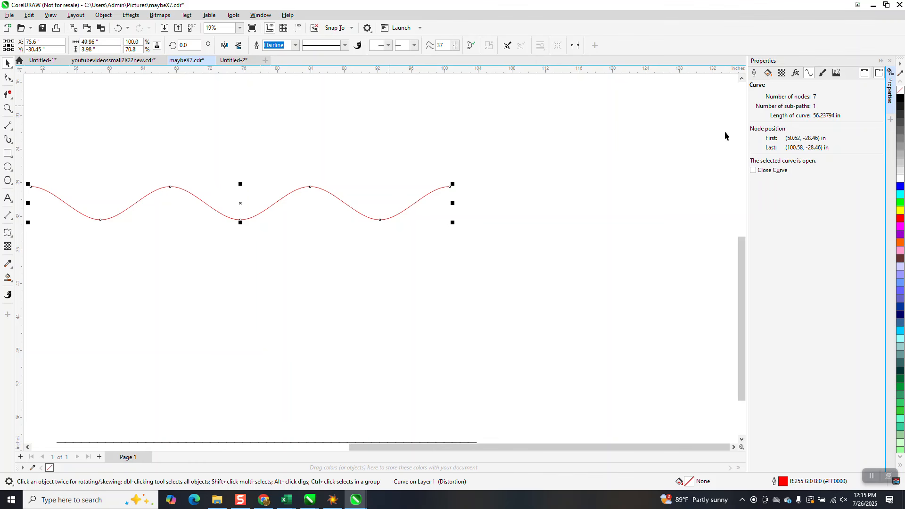
Draw a square between the wave and the red-yellow strip and set its size to 1 by 1 inch.
scroll(547, 145, "down", 3)
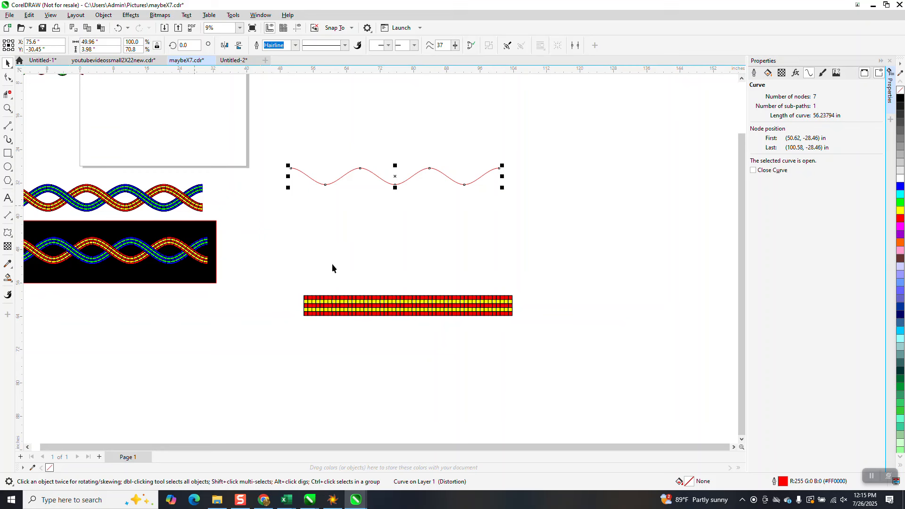
left_click(7, 108)
left_click_drag(284, 290, 528, 331)
scroll(529, 331, "down", 2)
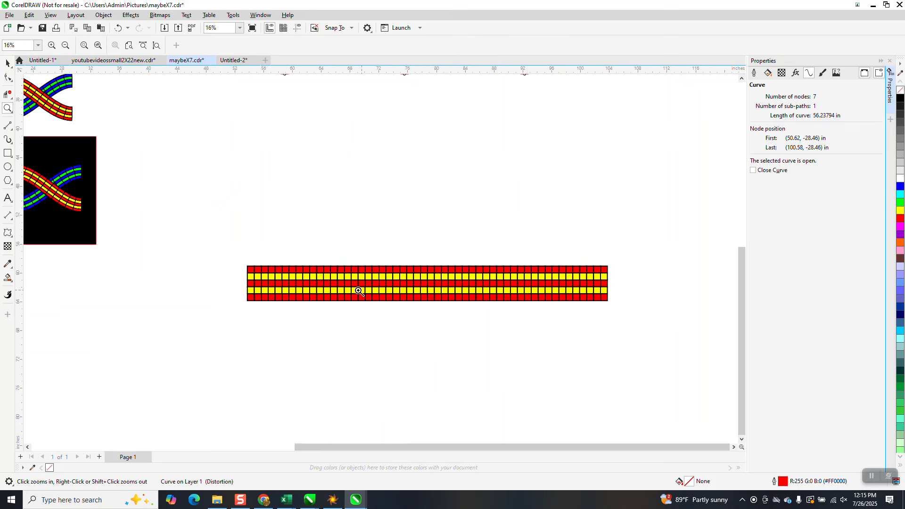
scroll(360, 289, "down", 2)
left_click(8, 156)
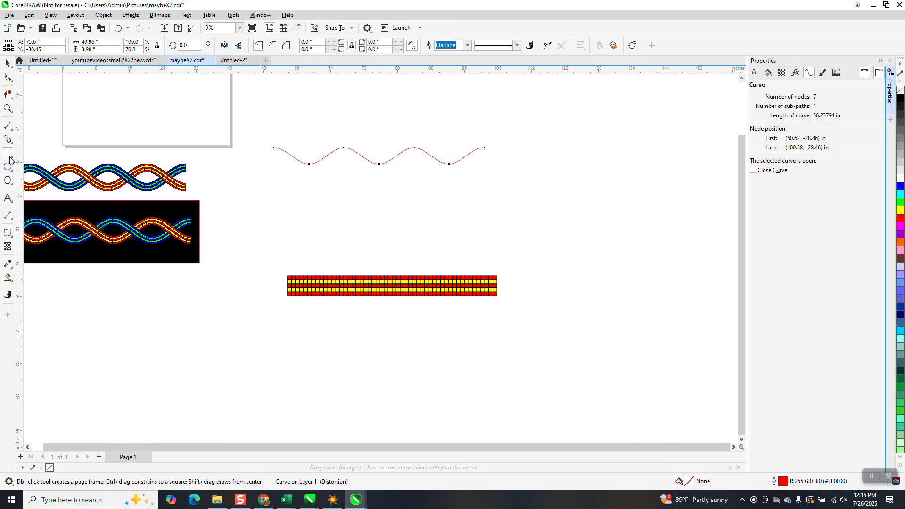
left_click_drag(312, 188, 302, 199)
type("1")
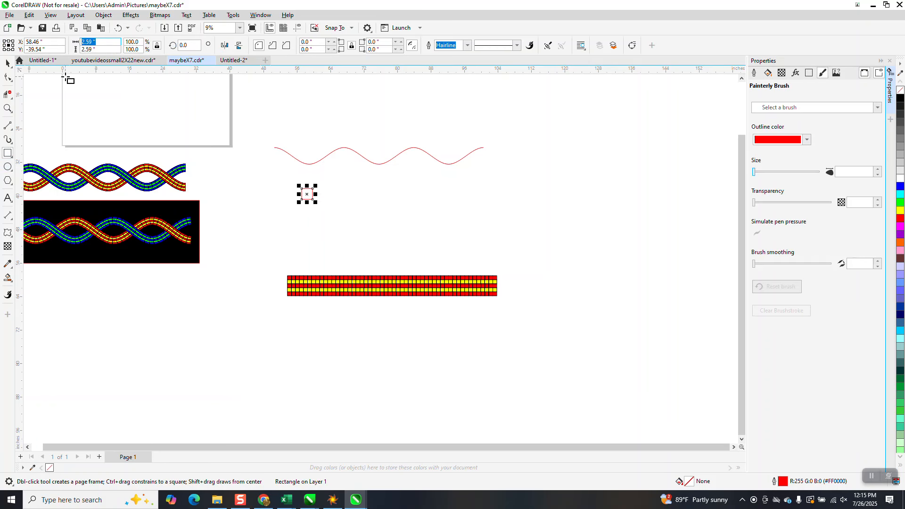
key("Return")
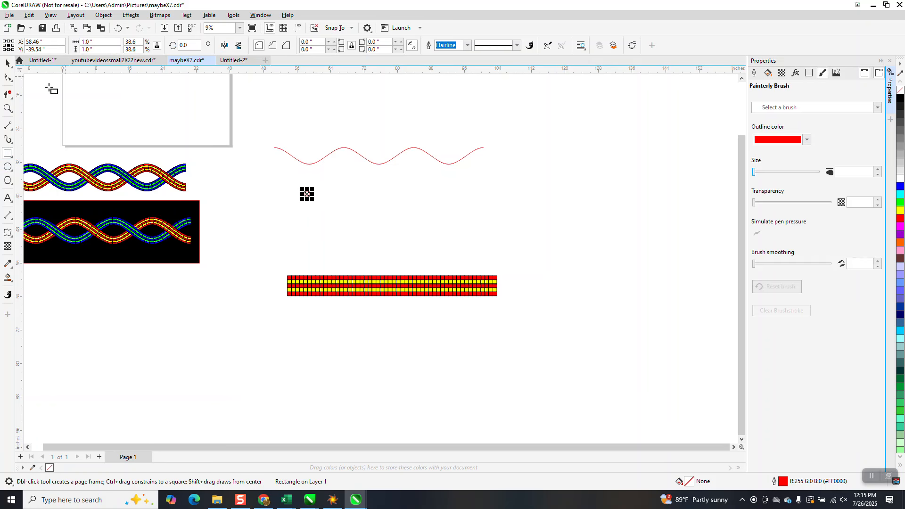
Set the nudge distance to 1 inch and place a copy of the square directly to its right.
left_click(9, 64)
left_click(317, 94)
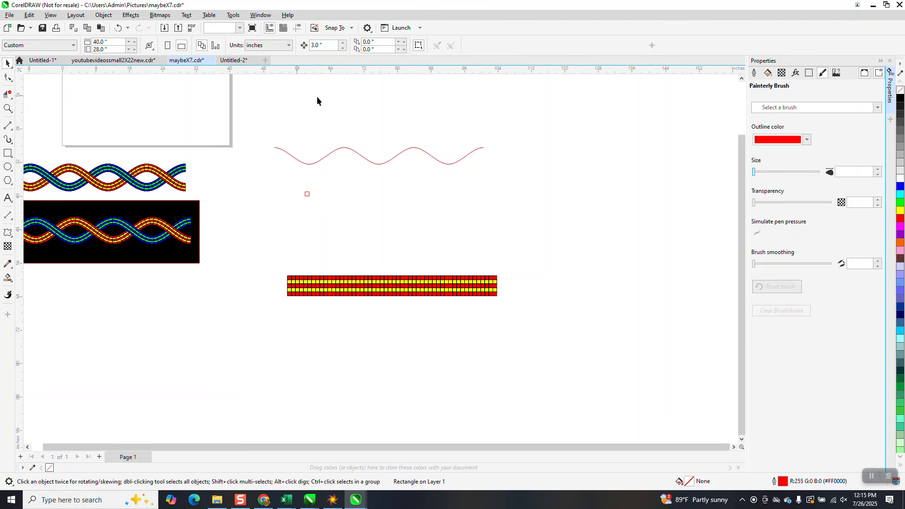
type("1")
key("Return")
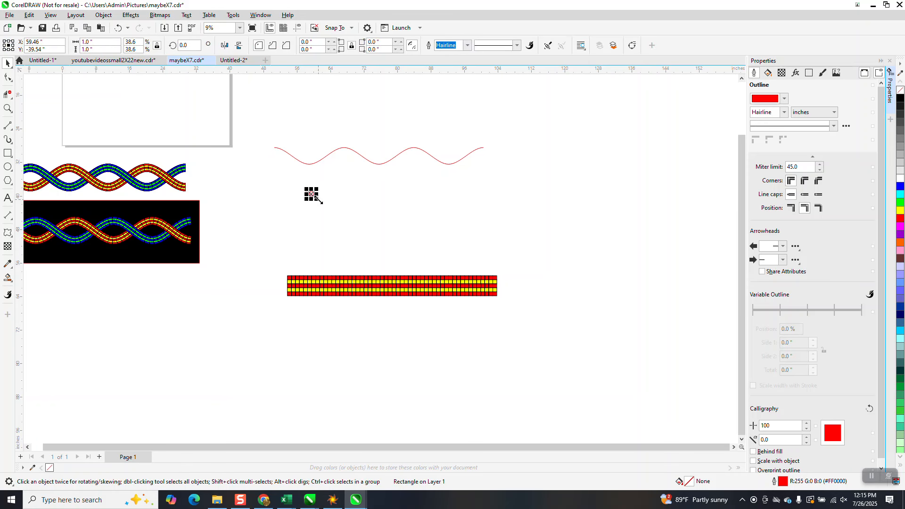
Repeat the duplication at 1-inch spacing to build a continuous horizontal row of 50 squares.
key("ctrl+d")
key("ctrl+d")
key("ctrl+d")
key("ctrl+d")
key("ctrl+d")
key("ctrl+d")
key("ctrl+d")
key("ctrl+d")
key("ctrl+d")
key("ctrl+d")
key("ctrl+d")
key("ctrl+d")
key("ctrl+d")
key("ctrl+d")
key("ctrl+d")
key("ctrl+d")
key("ctrl+d")
key("ctrl+d")
key("ctrl+d")
key("ctrl+d")
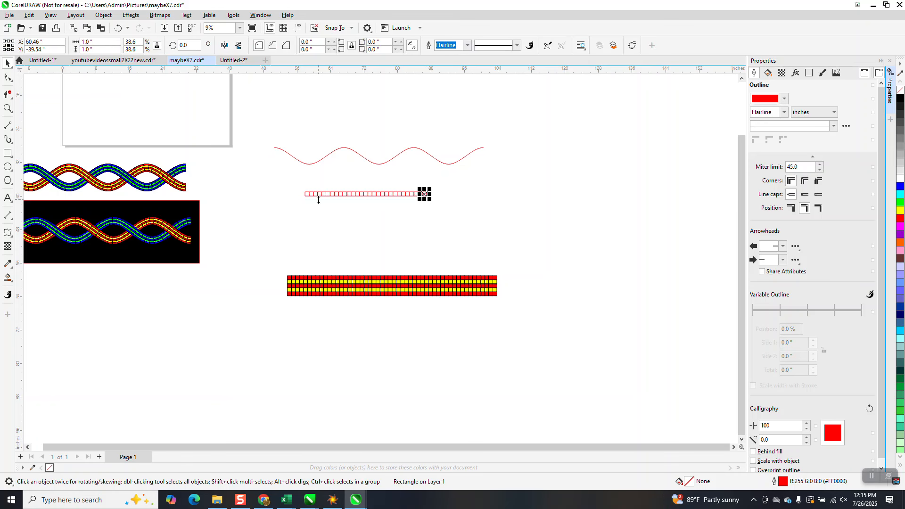
key("ctrl+d")
key("ctrl+d")
key("ctrl+d")
key("ctrl+d")
key("ctrl+d")
key("ctrl+d")
key("ctrl+d")
key("ctrl+d")
key("ctrl+d")
Count the squares in the row and check the wave's curve length for comparison.
left_click_drag(302, 183, 304, 187)
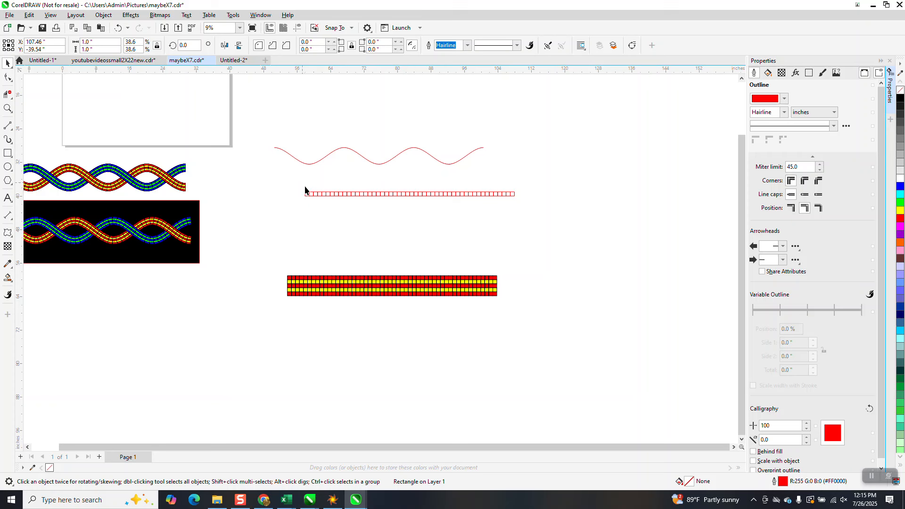
left_click_drag(542, 213, 531, 213)
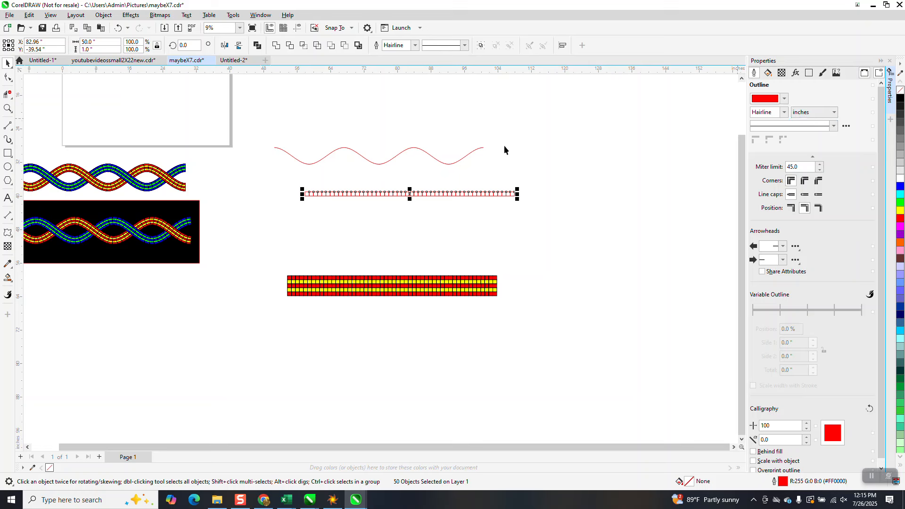
left_click(482, 150)
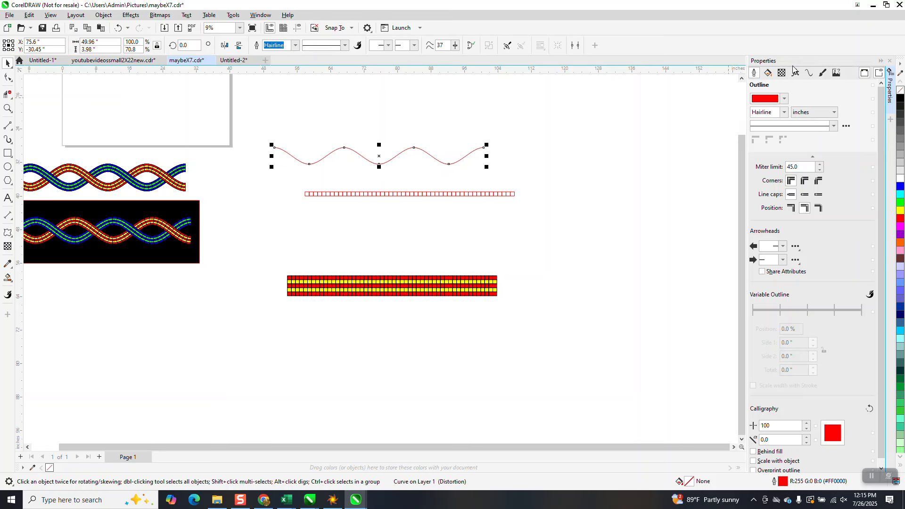
left_click(811, 73)
left_click(637, 206)
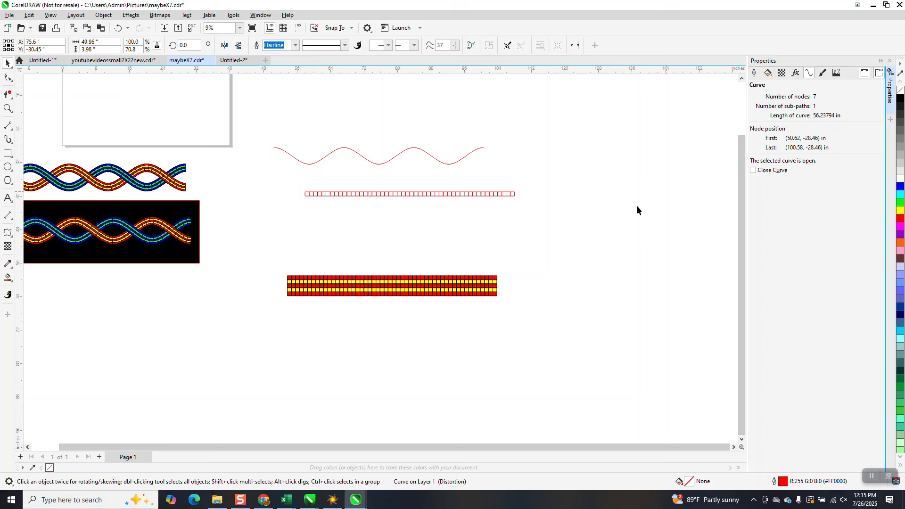
Extend the right end of the row with five more copies of the last square at 1-inch spacing.
left_click(511, 196)
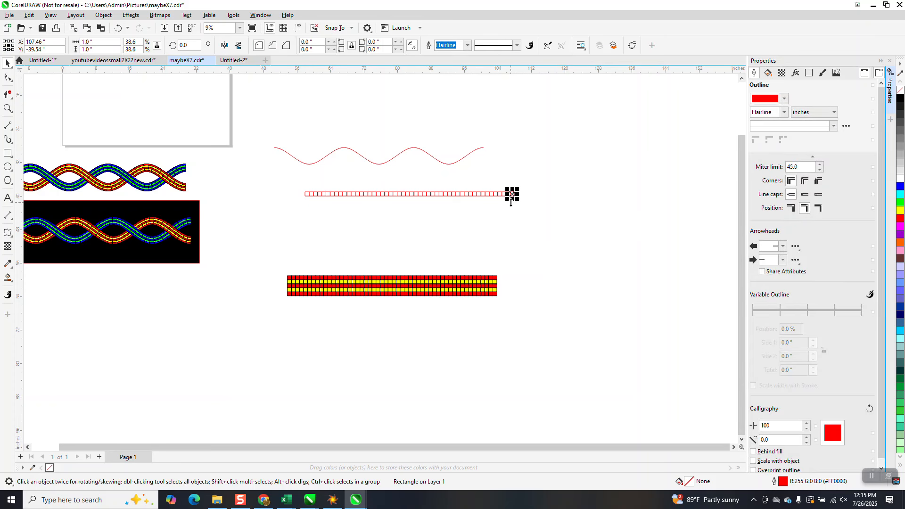
key("Right")
key("Right")
key("Right")
key("Right")
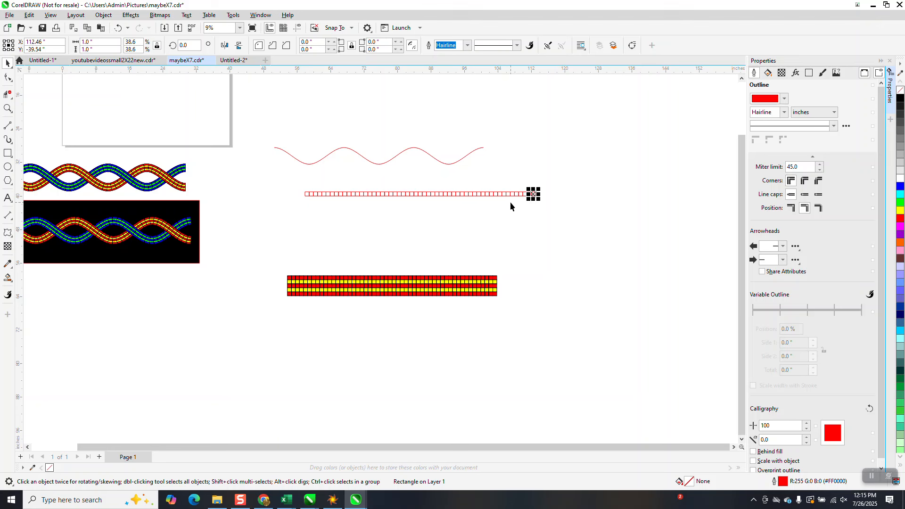
Add one more copy of the last square to the right end of the row at 1-inch spacing.
left_click_drag(302, 185, 549, 215)
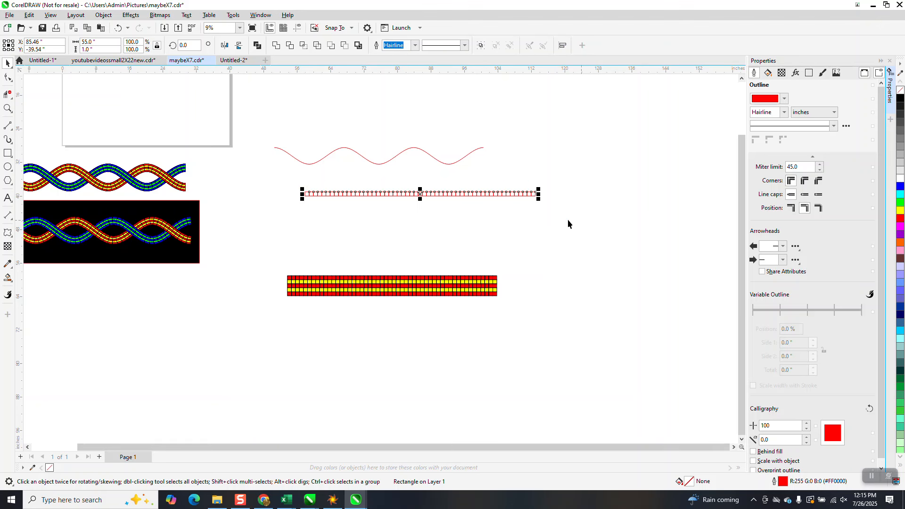
left_click(556, 162)
left_click(533, 192)
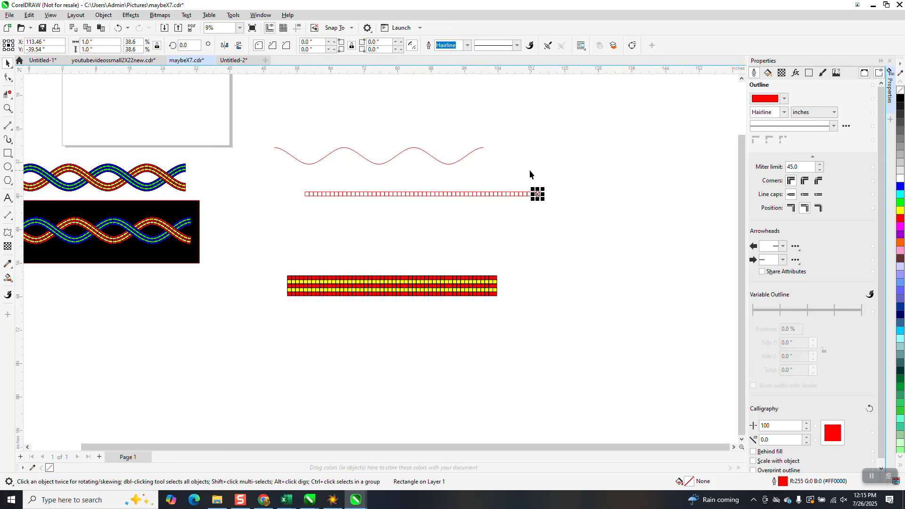
left_click(462, 237)
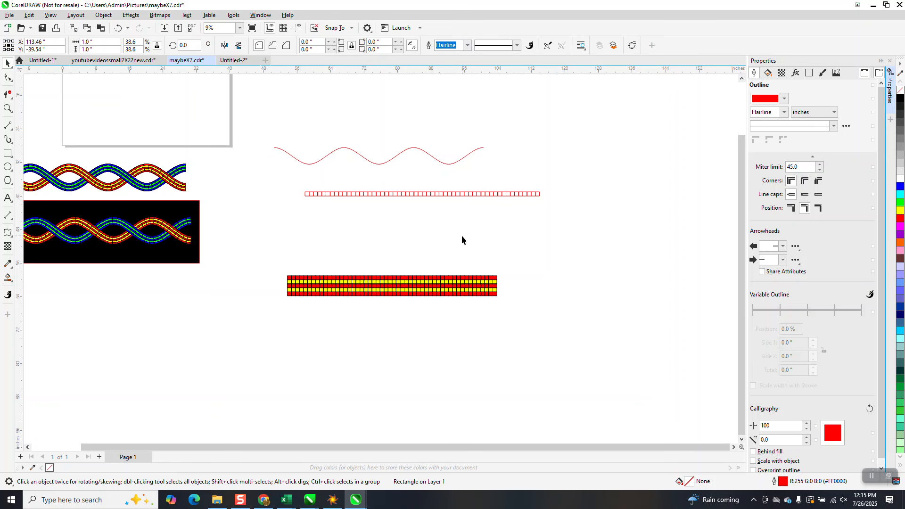
Group all the squares of the horizontal row into one object.
left_click(8, 108)
left_click_drag(286, 184, 570, 233)
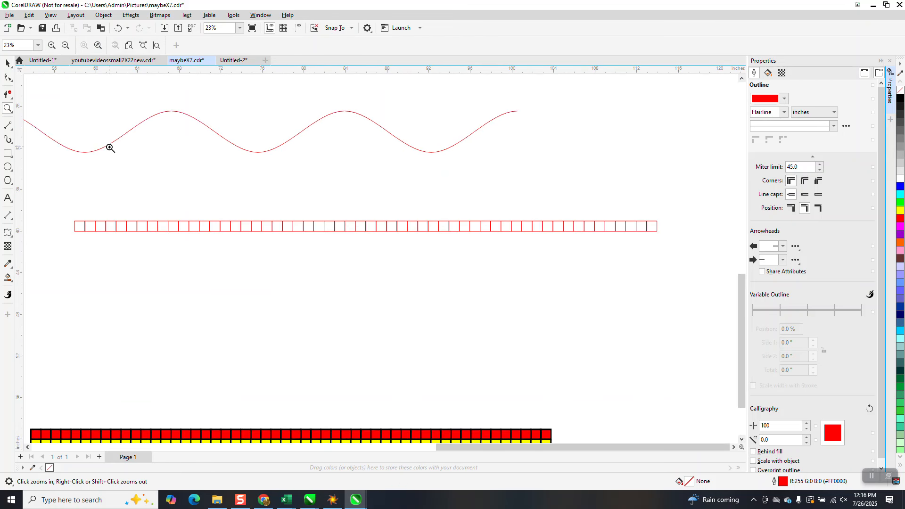
left_click(8, 63)
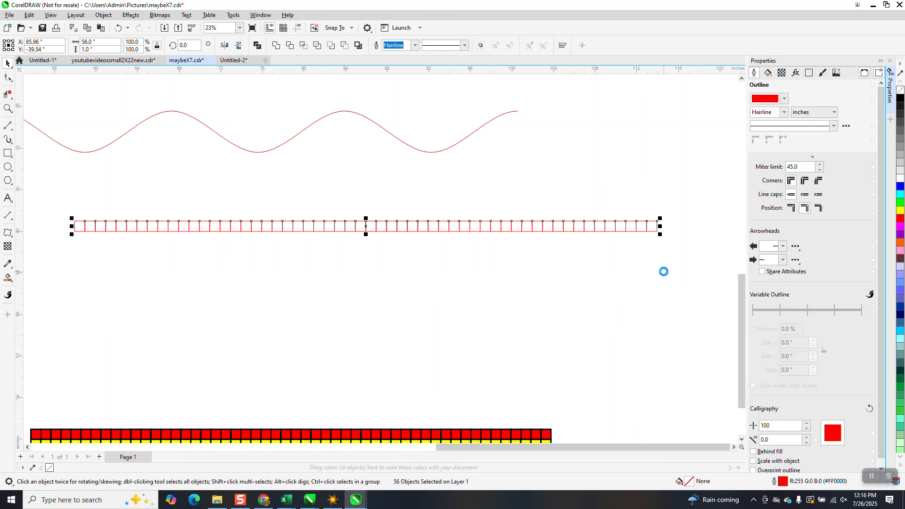
key("ctrl+g")
Stack four copies of the grouped row directly beneath it at 1-inch spacing to form a five-row strip.
key("plus")
key("Down")
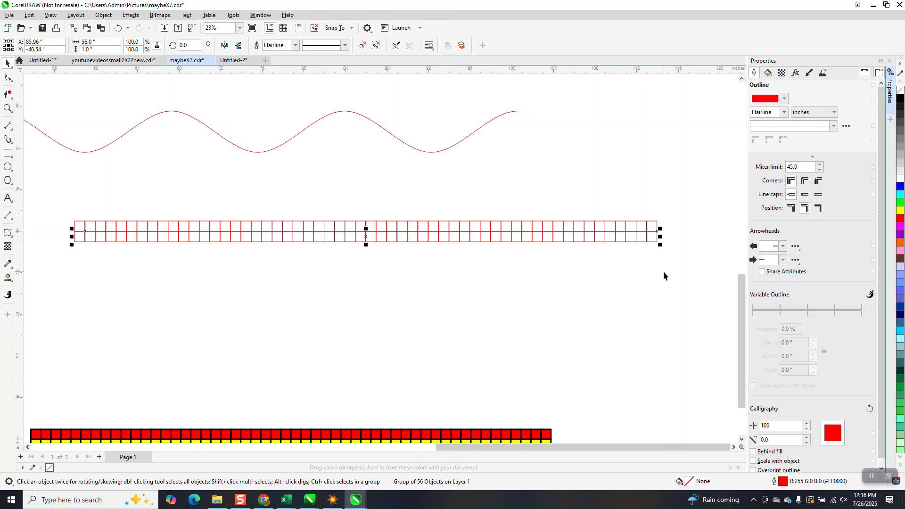
key("plus")
key("Down")
key("plus")
key("Down")
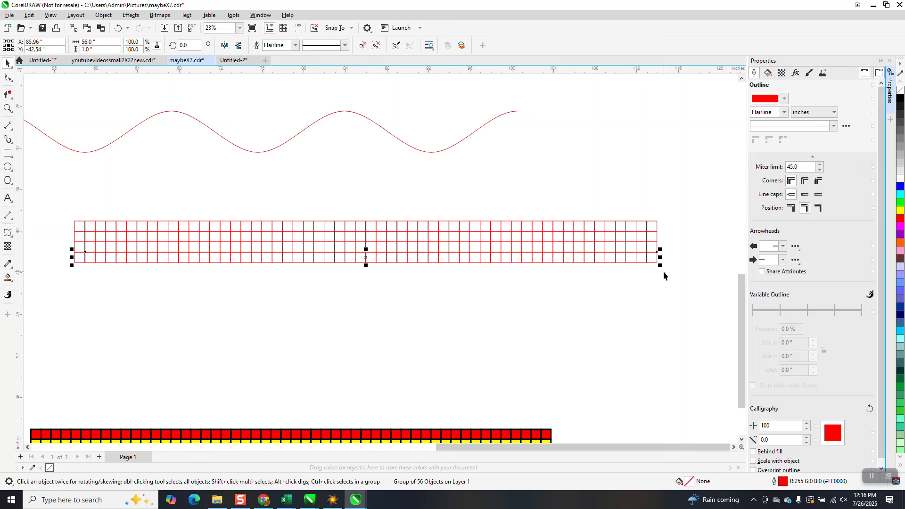
key("plus")
key("Down")
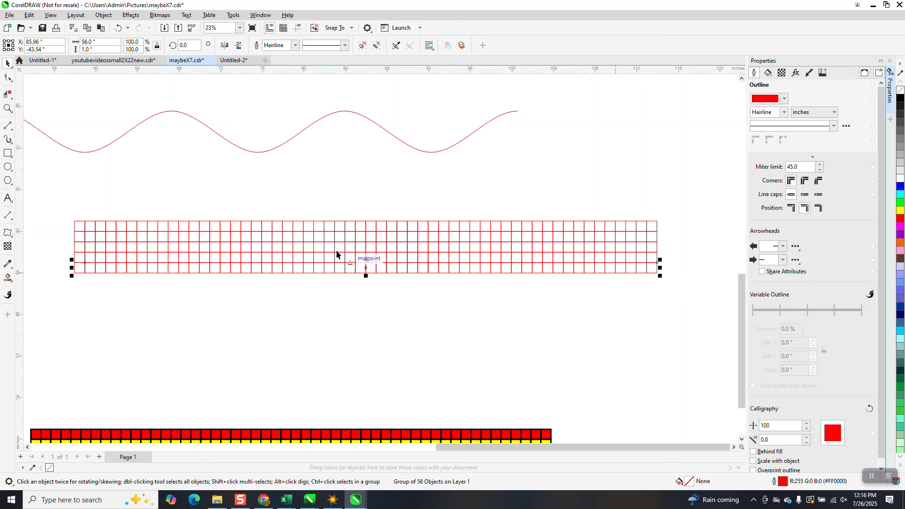
left_click(248, 193)
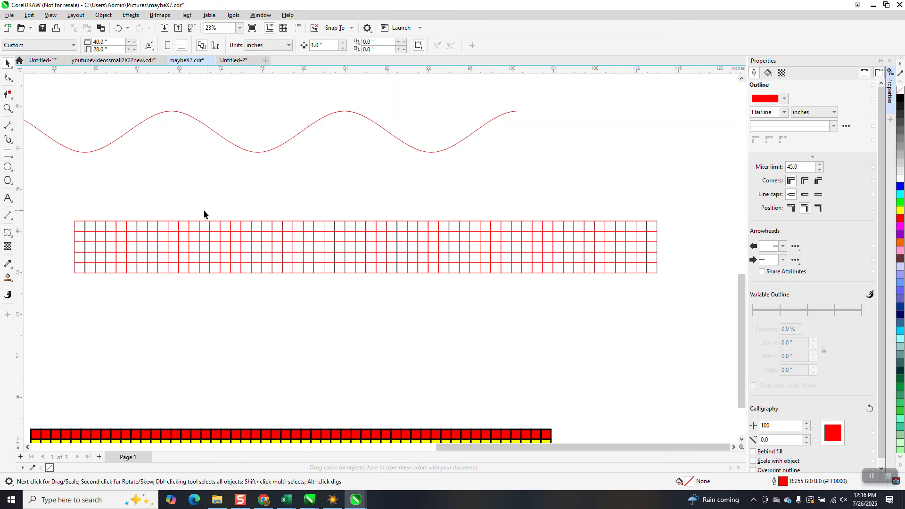
Fill the five rows of the strip alternately red and yellow, starting and ending with red.
left_click(77, 227)
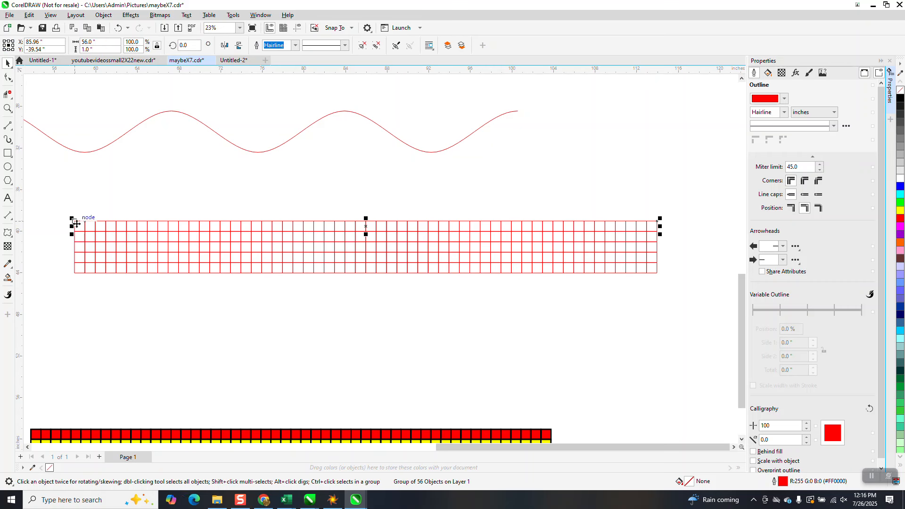
left_click(900, 219)
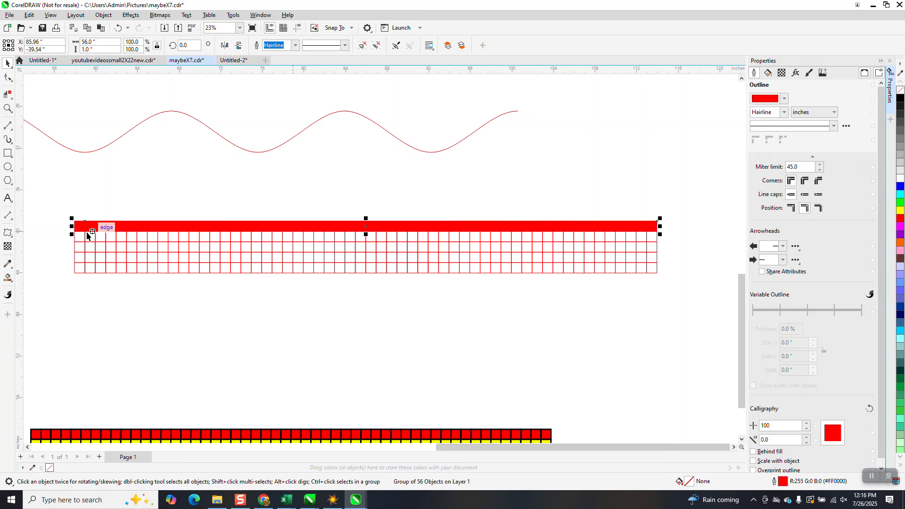
left_click(78, 240)
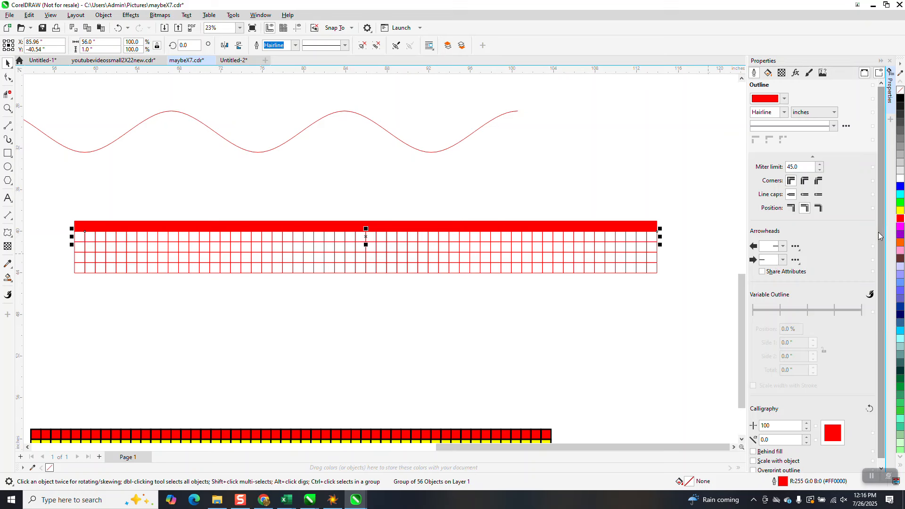
left_click(900, 211)
left_click(80, 252)
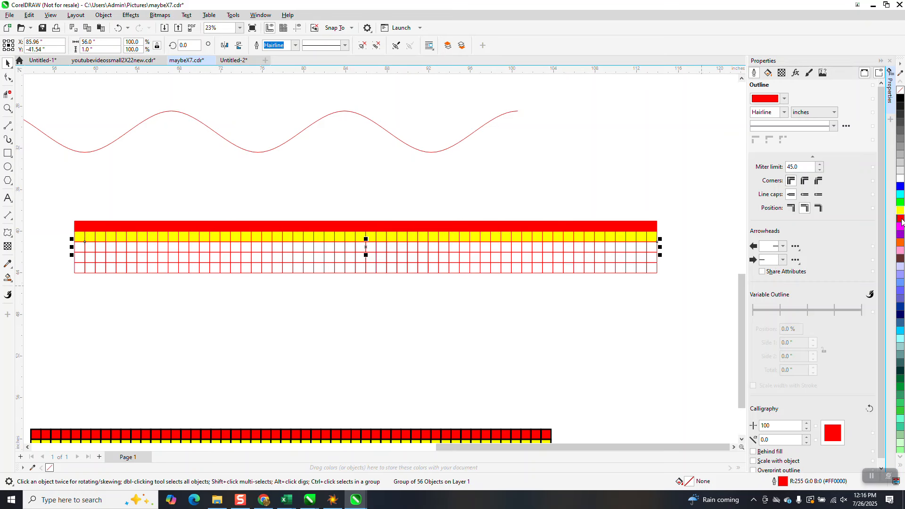
left_click(900, 218)
left_click(76, 259)
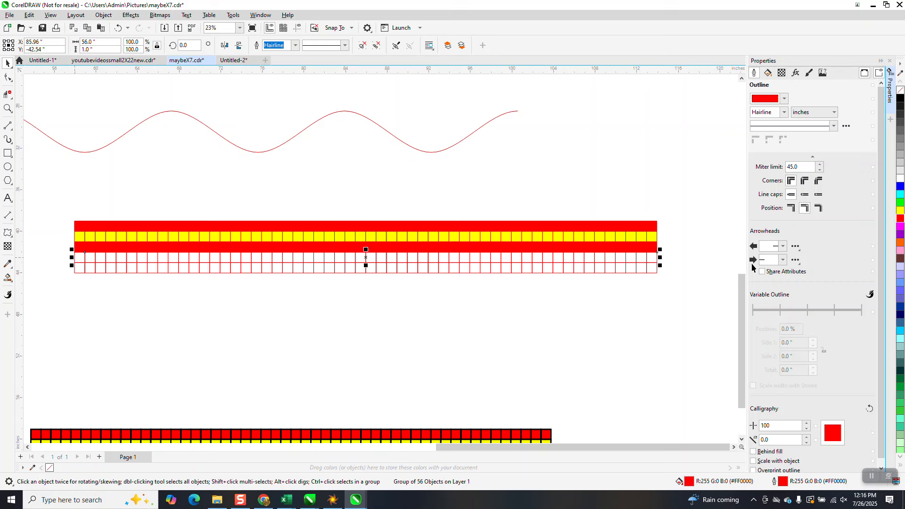
left_click(900, 211)
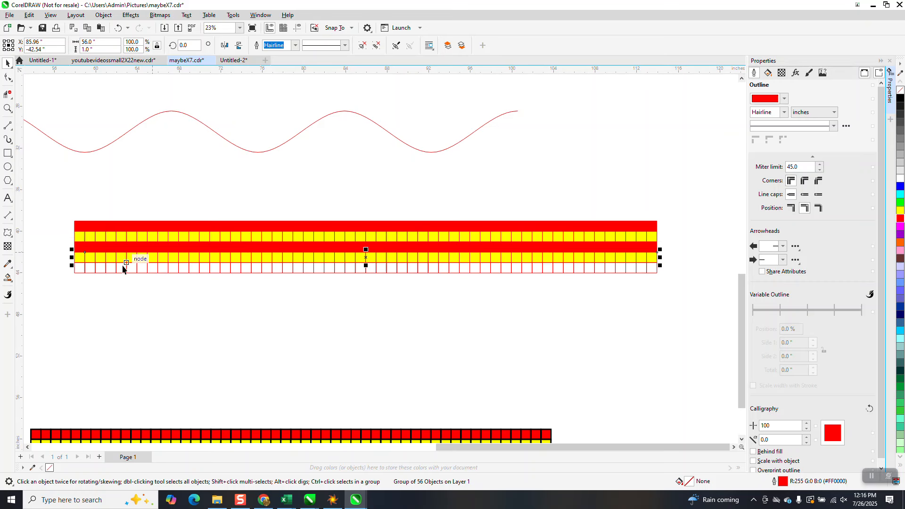
left_click(83, 269)
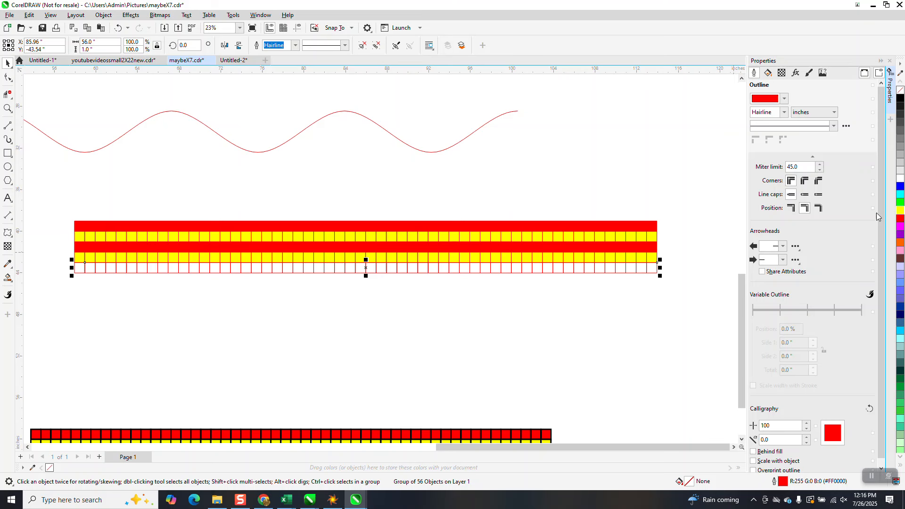
left_click(898, 218)
Give all five rows of the strip a black outline with a width of 0.0625 in.
left_click_drag(51, 207, 665, 306)
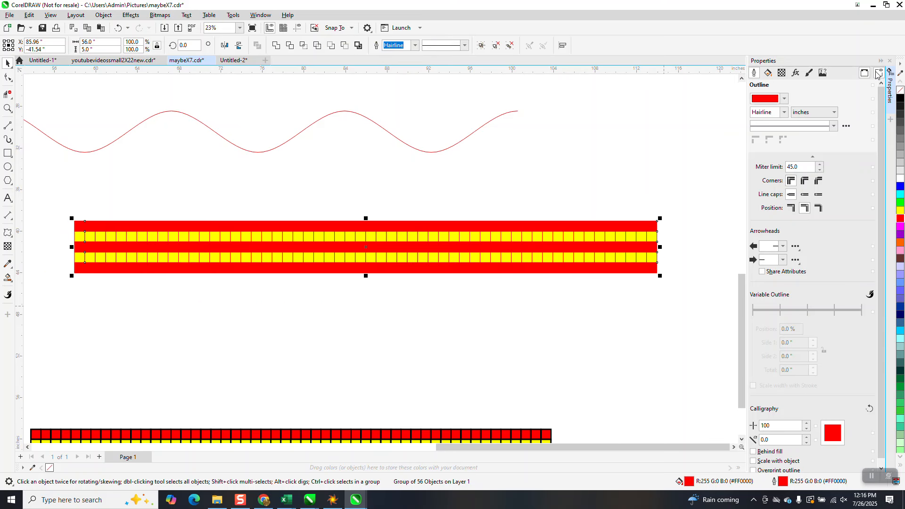
right_click(900, 98)
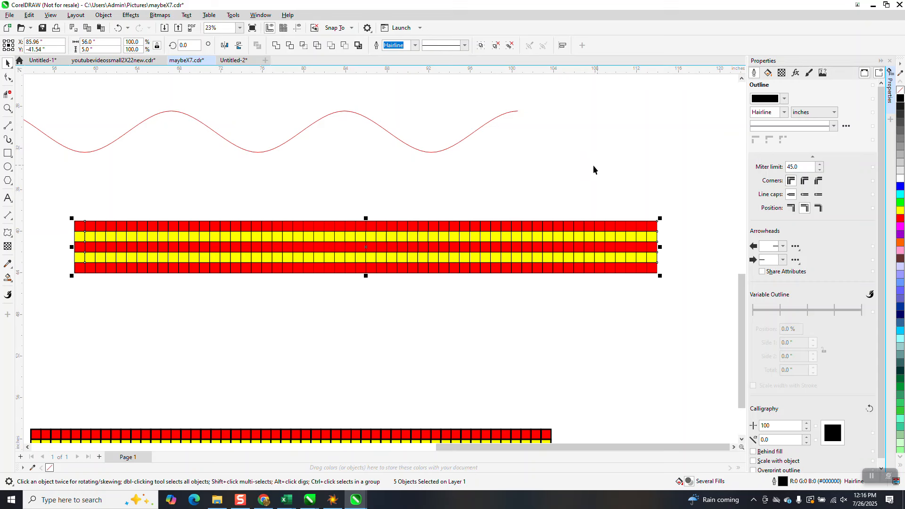
left_click(415, 45)
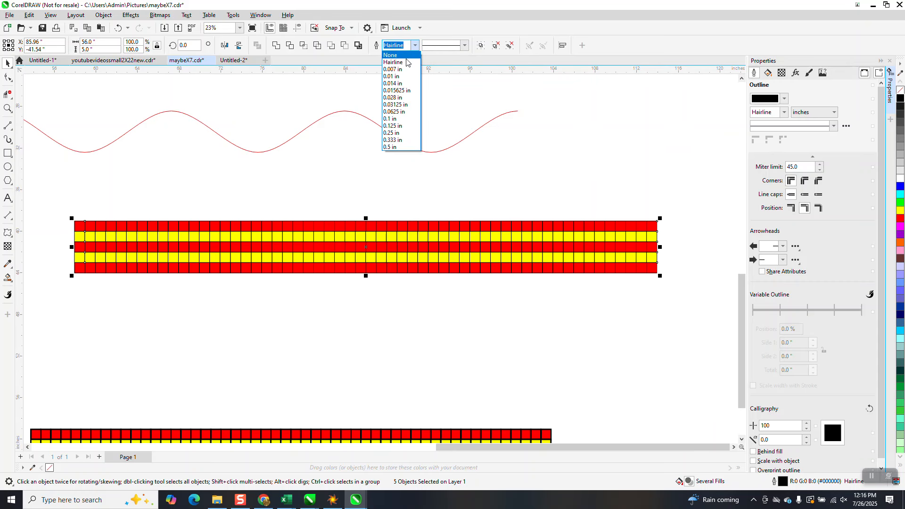
left_click(394, 111)
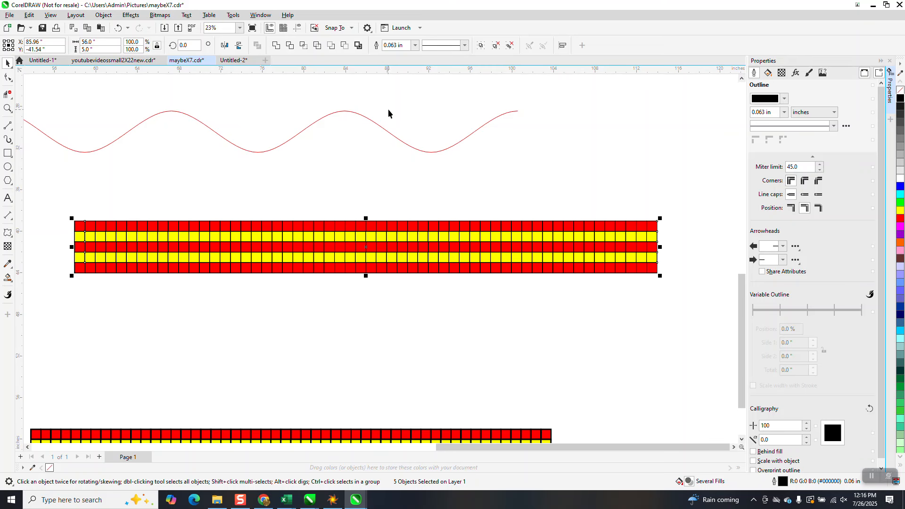
Delete the older, shorter red-and-yellow strip beneath the new one.
scroll(411, 161, "down", 1)
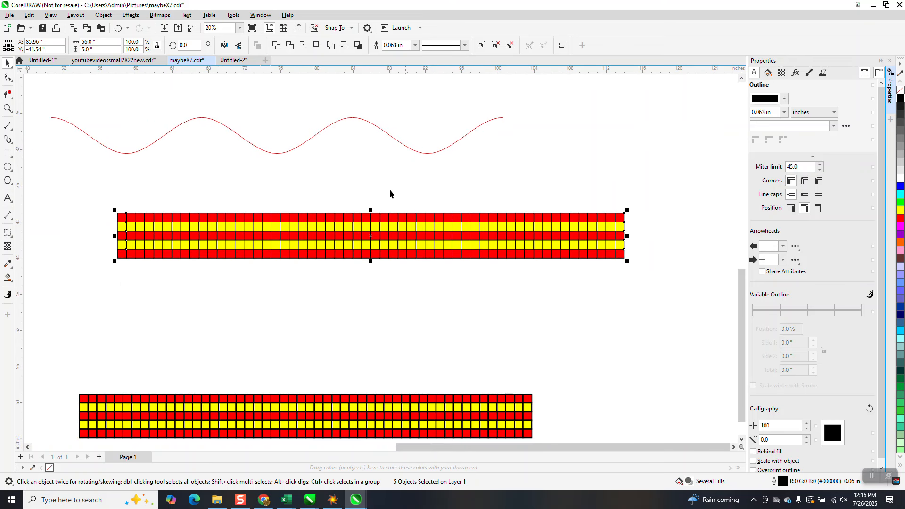
scroll(384, 189, "down", 1)
left_click(372, 377)
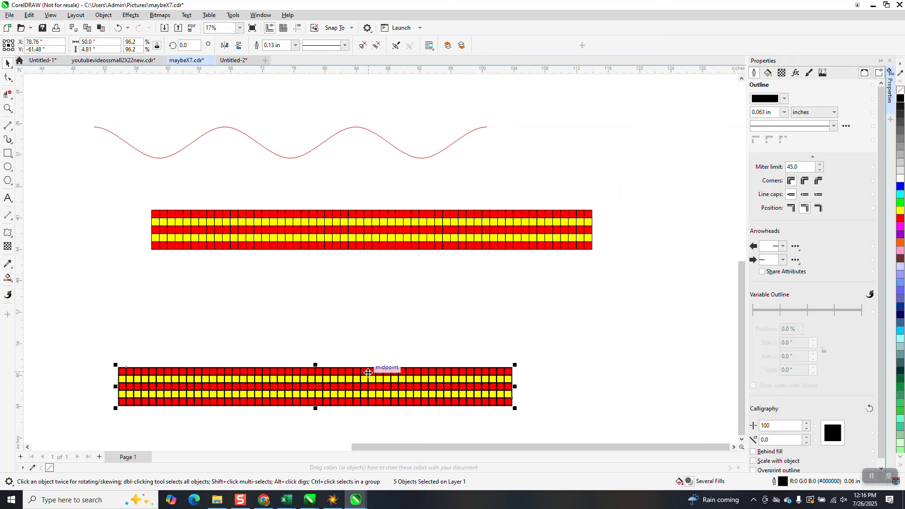
key("Delete")
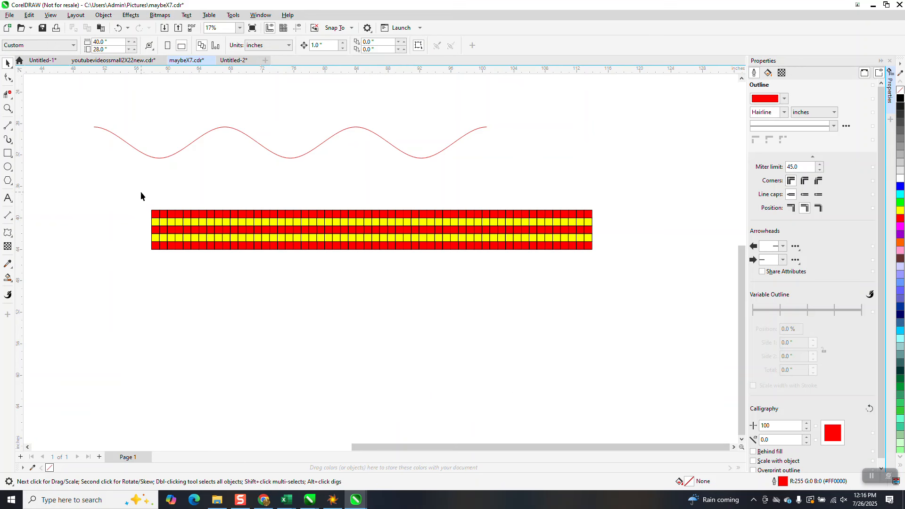
Duplicate the whole red-and-yellow strip and move the copy 19 inches straight down.
left_click_drag(590, 289, 608, 289)
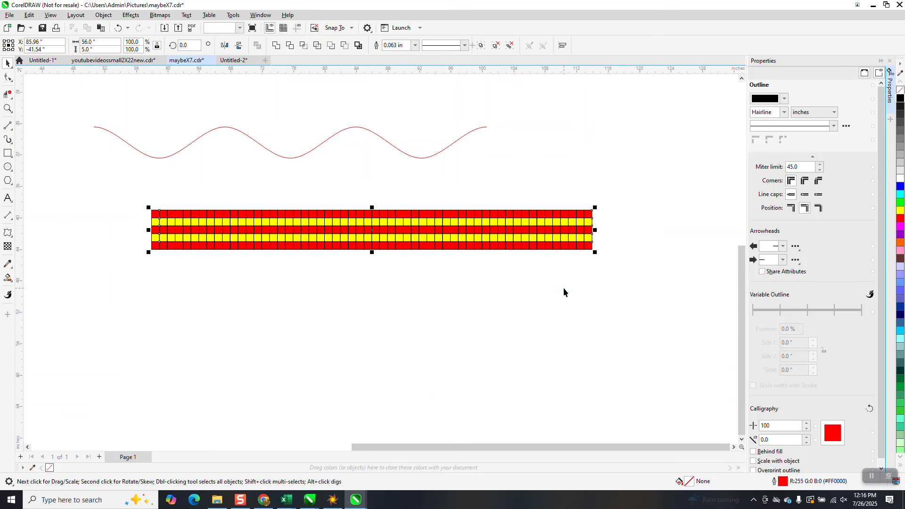
key("plus")
key("Down")
key("Down")
key("Down")
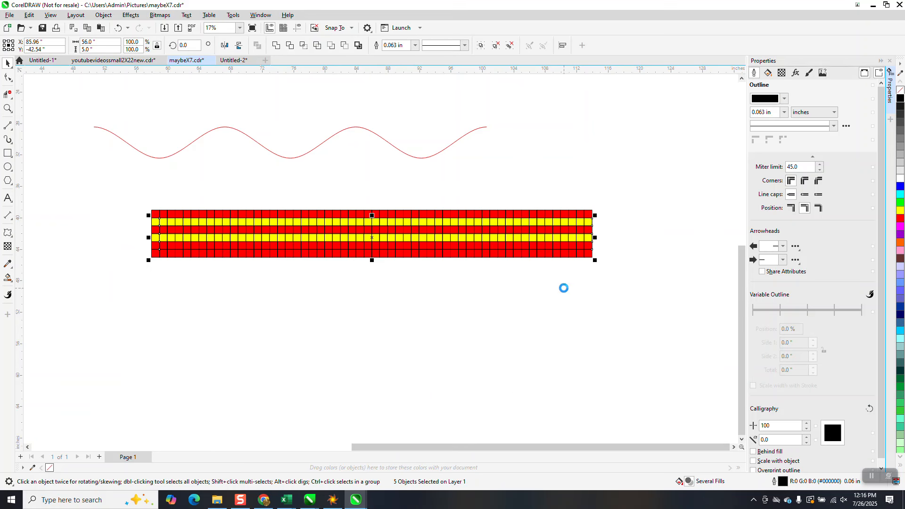
key("Down")
key("Down")
key("Down")
key("Down")
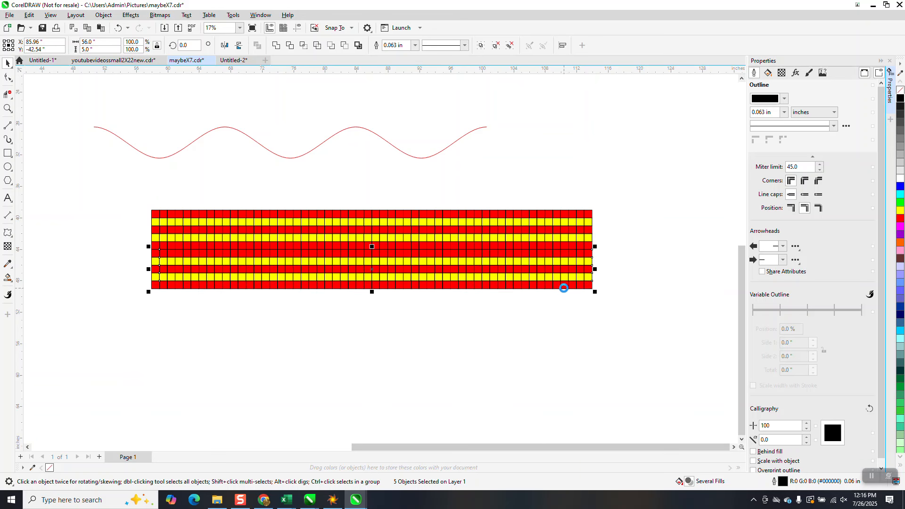
key("Down")
key("Down")
key("Down")
key("Down")
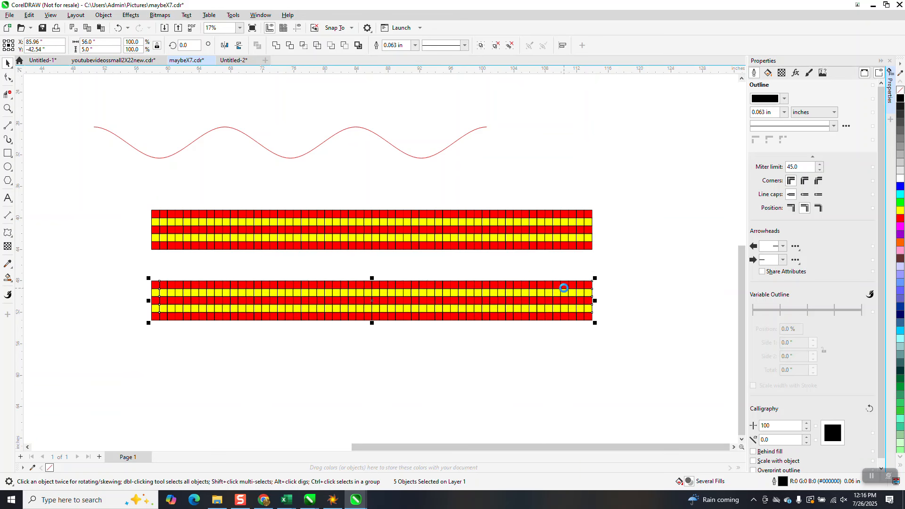
key("Down")
key("Down")
key("Down")
key("Down")
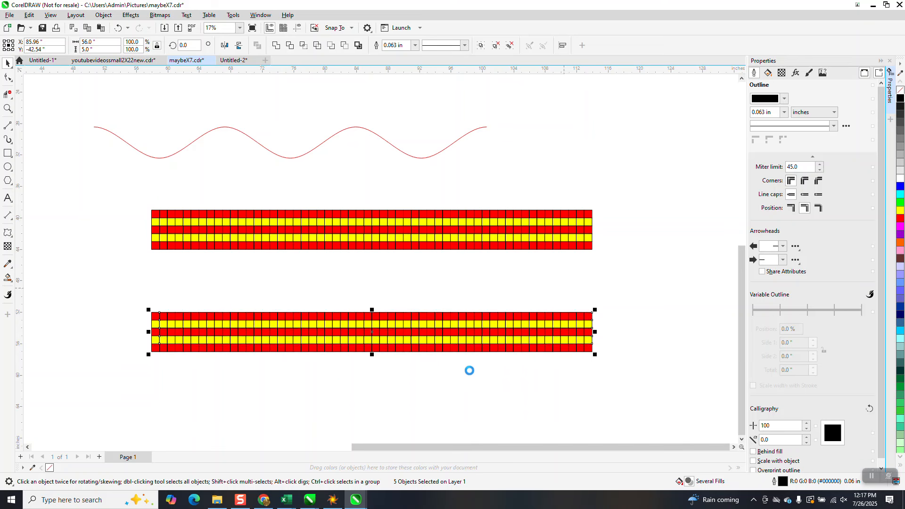
key("Down")
key("Down")
key("Down")
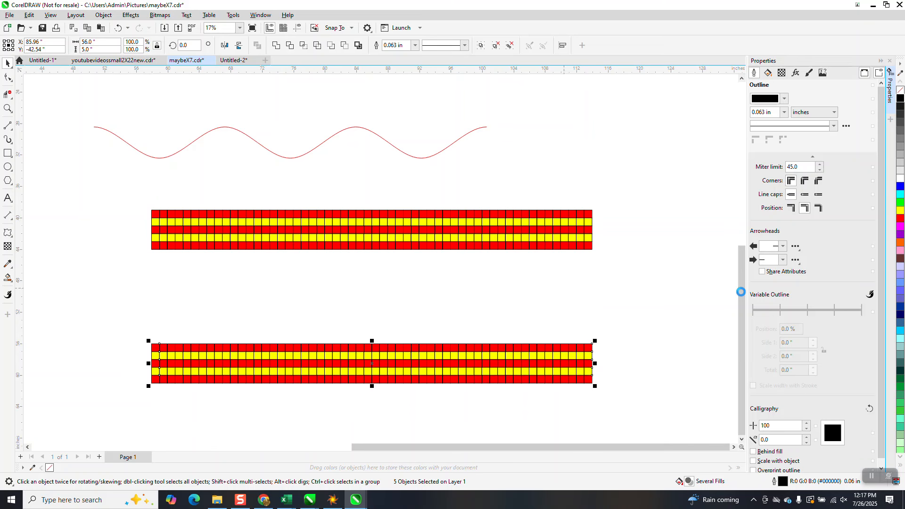
Fill all five rows of the lower strip with blue.
scroll(739, 304, "up", 1)
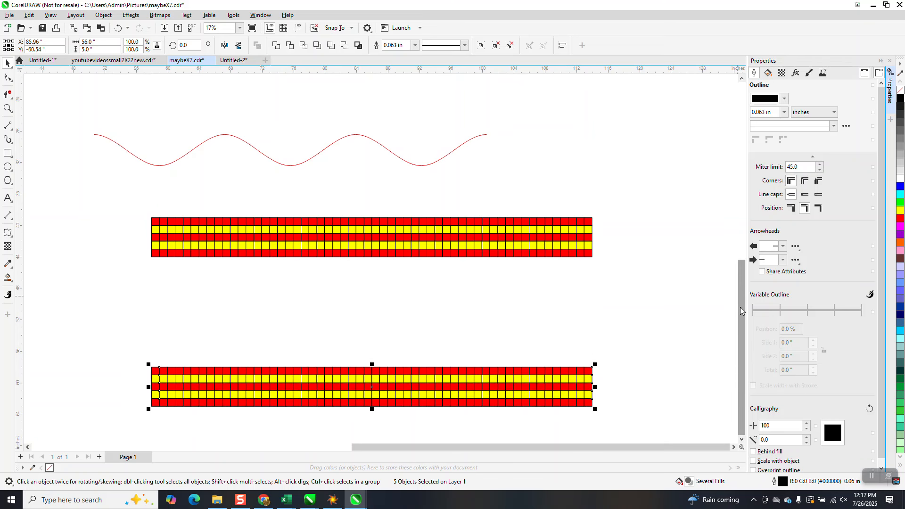
left_click_drag(88, 350, 646, 390)
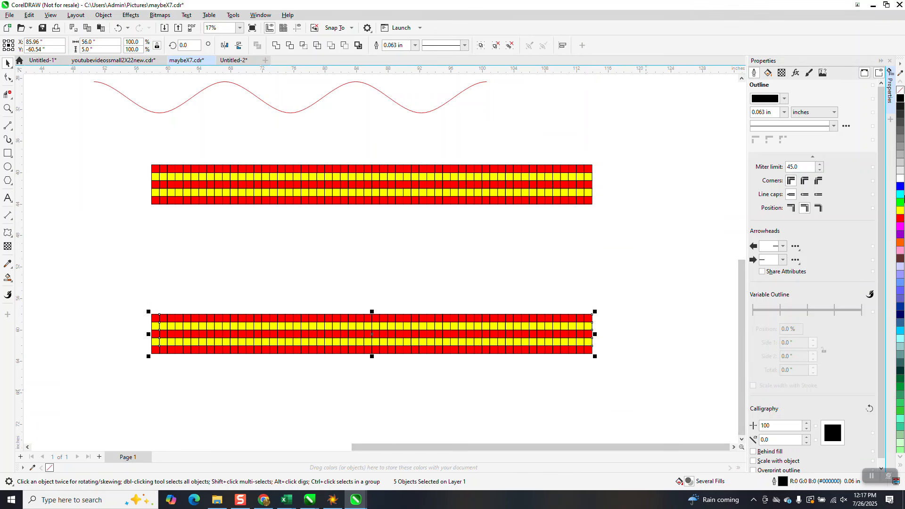
left_click(900, 187)
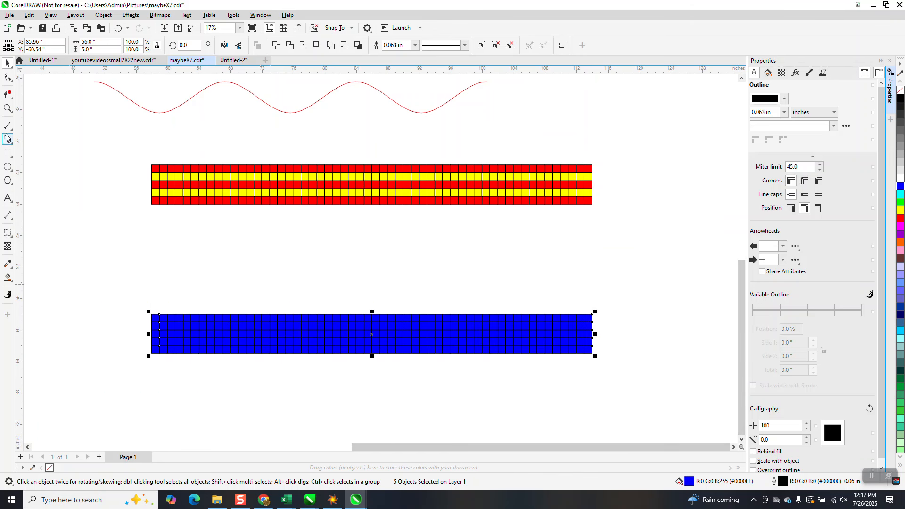
Fill the second row from the top of the blue strip with cyan.
left_click(7, 109)
left_click_drag(150, 312, 571, 368)
left_click(8, 64)
scroll(204, 188, "down", 1)
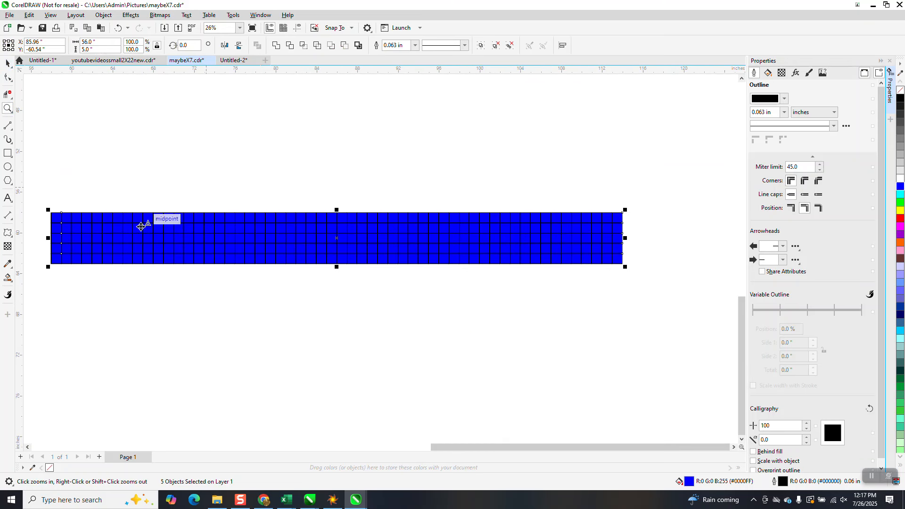
left_click(42, 224)
left_click_drag(43, 222, 638, 237)
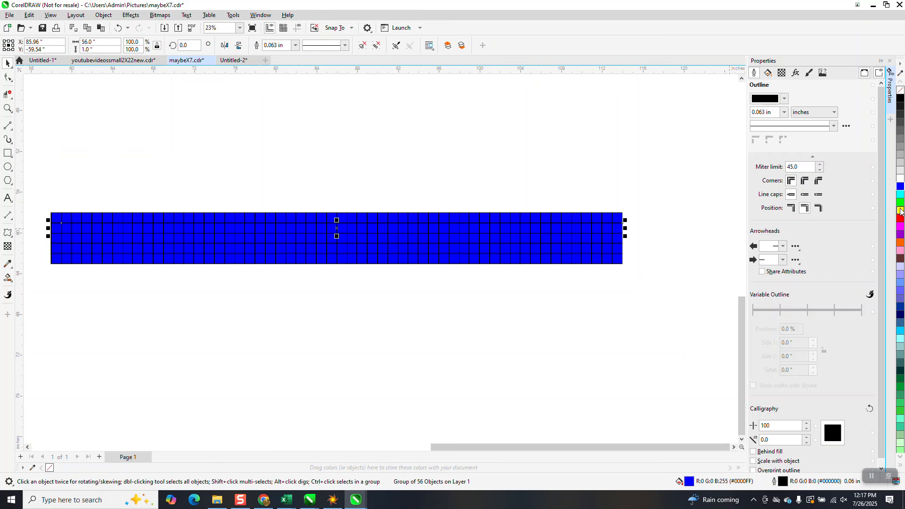
left_click(900, 194)
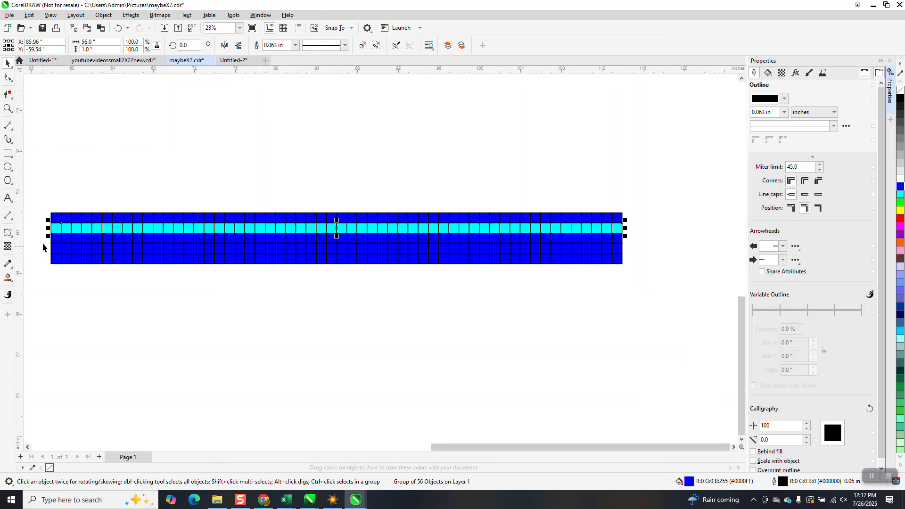
Fill the fourth row from the top of the blue strip with cyan, and set the whole strip's outline width to 0.1 in.
left_click_drag(40, 236, 639, 256)
left_click(901, 196)
scroll(225, 291, "down", 1)
left_click_drag(68, 207, 751, 304)
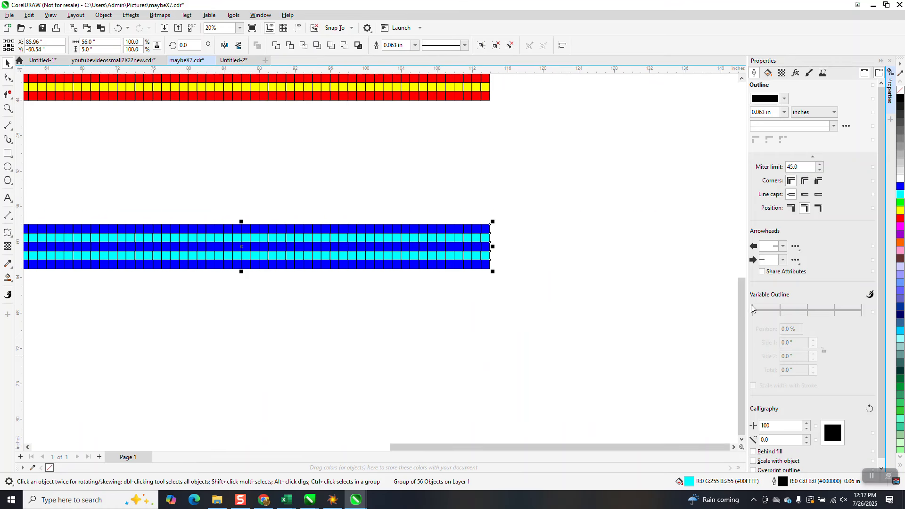
left_click(414, 44)
left_click(395, 126)
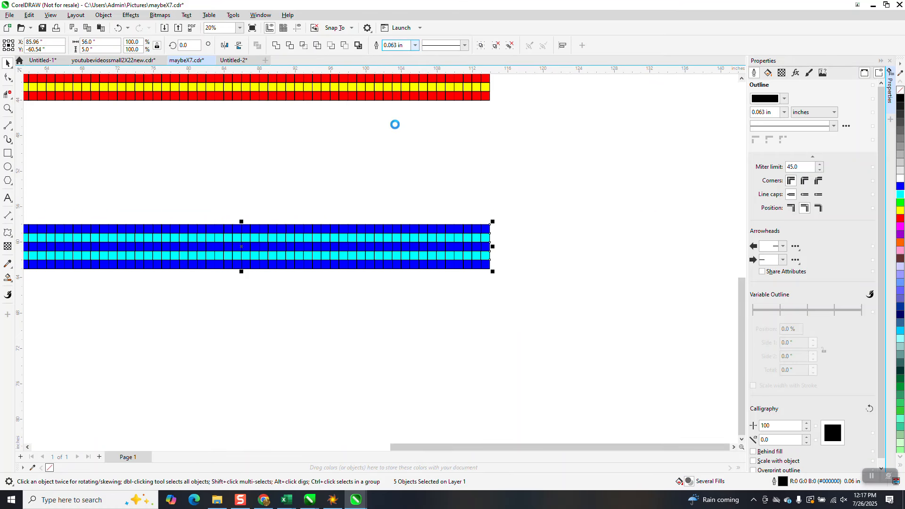
left_click(415, 45)
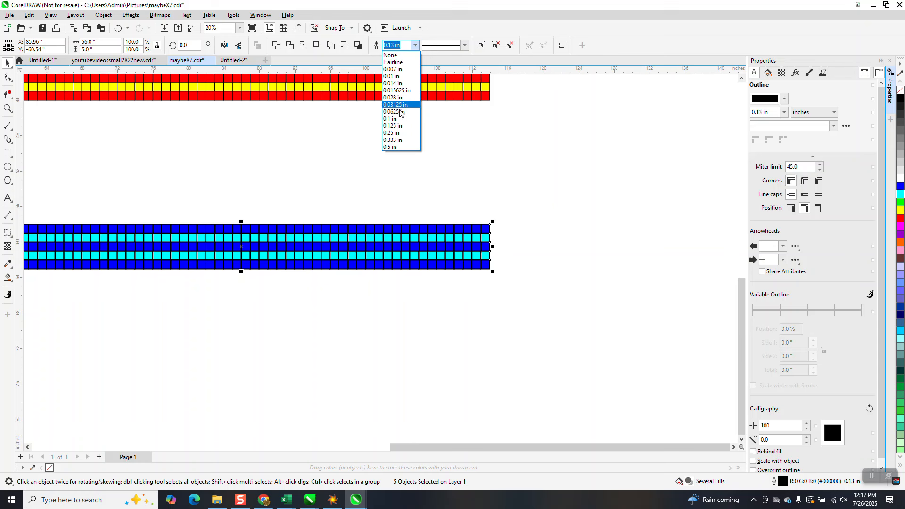
left_click(399, 131)
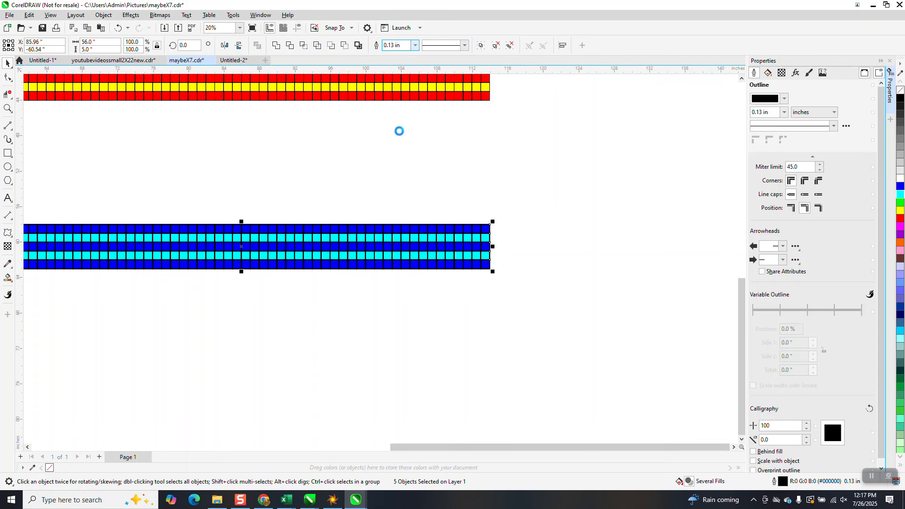
left_click(415, 45)
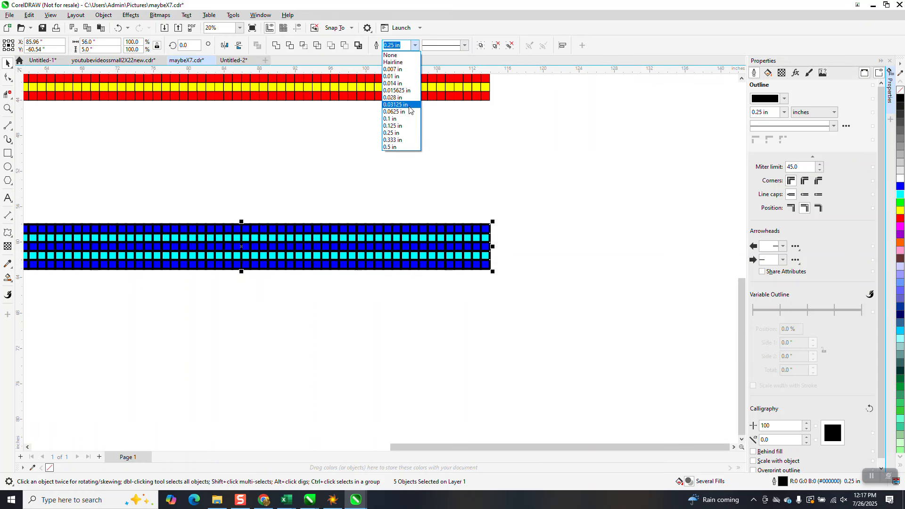
left_click(403, 119)
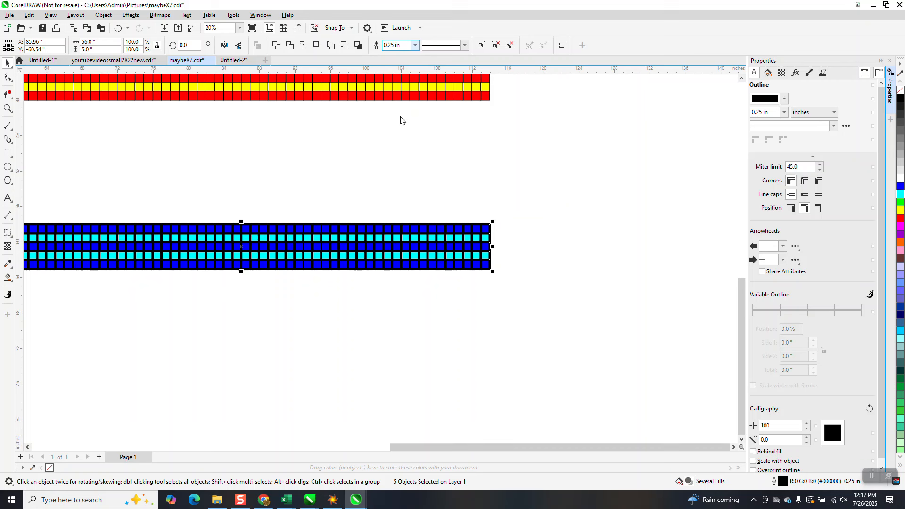
Change the outline width of the lower yellow row in the red-and-yellow strip.
left_click(399, 88)
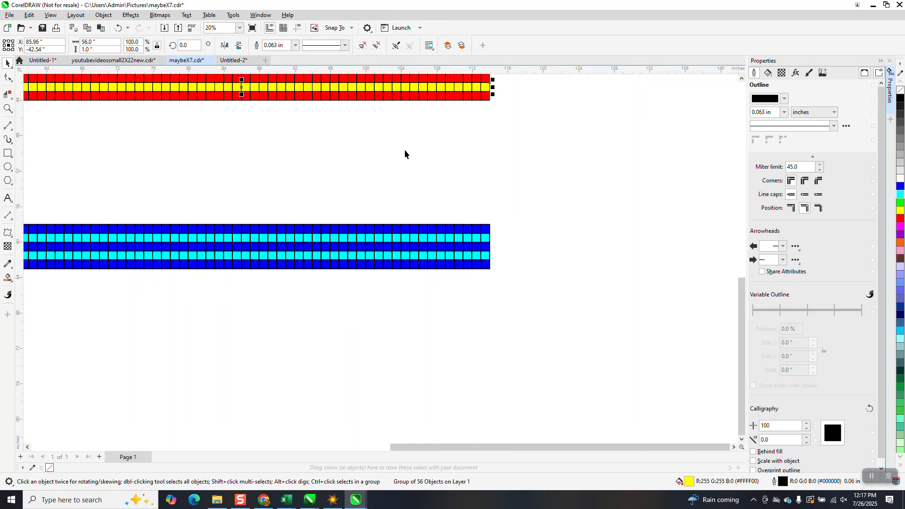
scroll(401, 150, "down", 2)
left_click(295, 45)
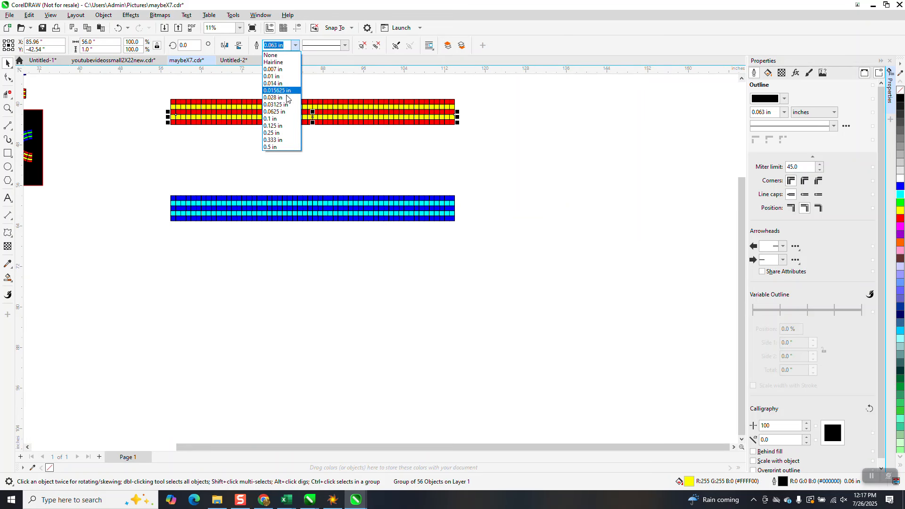
left_click(292, 132)
Duplicate the red wave curve and place the copy just below the blue-and-cyan strip.
scroll(365, 199, "down", 2)
left_click(304, 110)
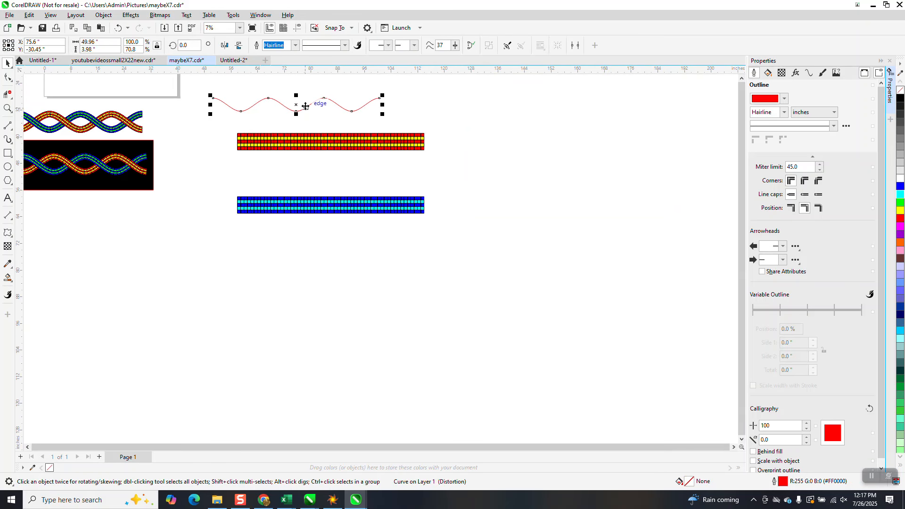
key("KP_Add")
key("Down")
key("Down")
key("Down")
key("Down")
key("Down")
key("Down")
key("Down")
key("Down")
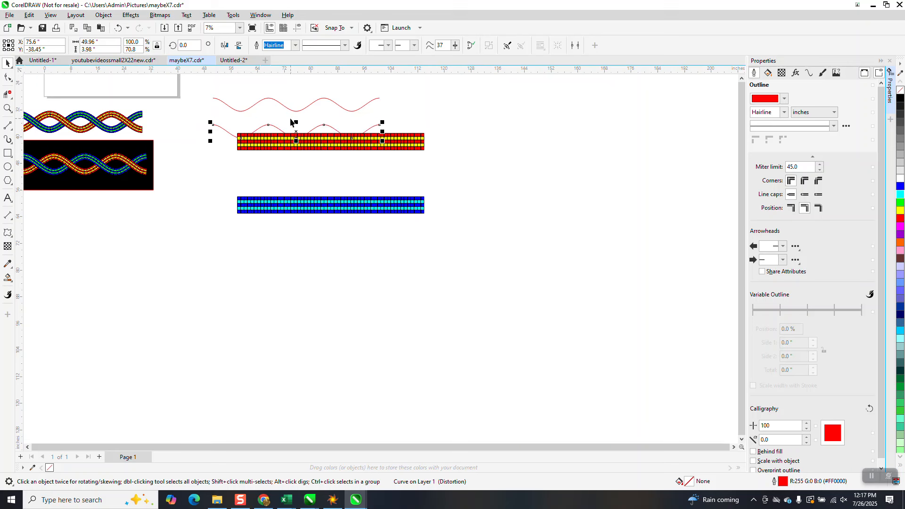
left_click_drag(297, 136, 308, 242)
scroll(452, 233, "down", 1)
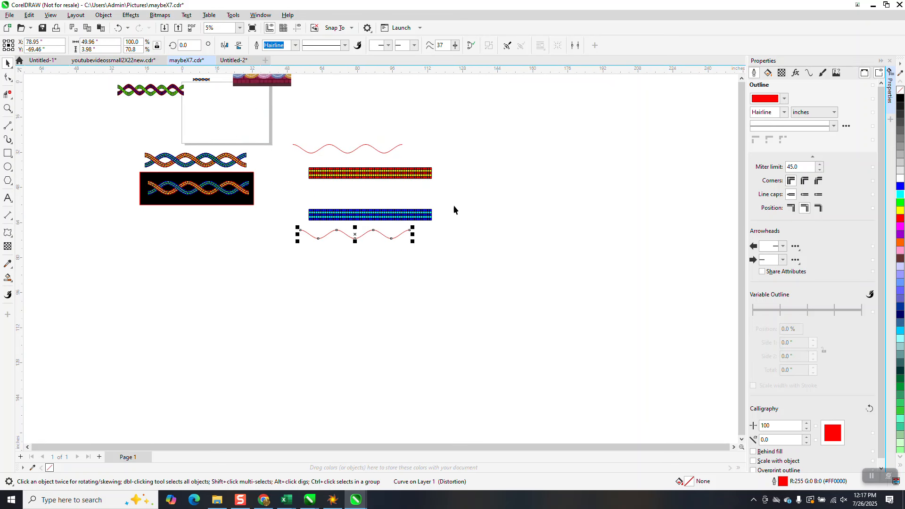
Move both wave curves and both strips together about 11 inches right and 28 inches up, and close the Properties docker.
left_click_drag(281, 136, 473, 248)
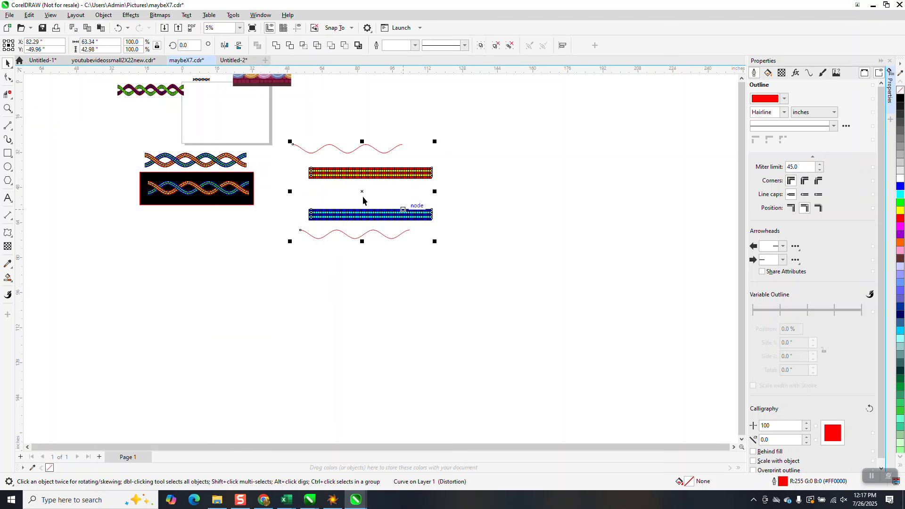
left_click_drag(369, 179, 393, 116)
left_click(283, 153)
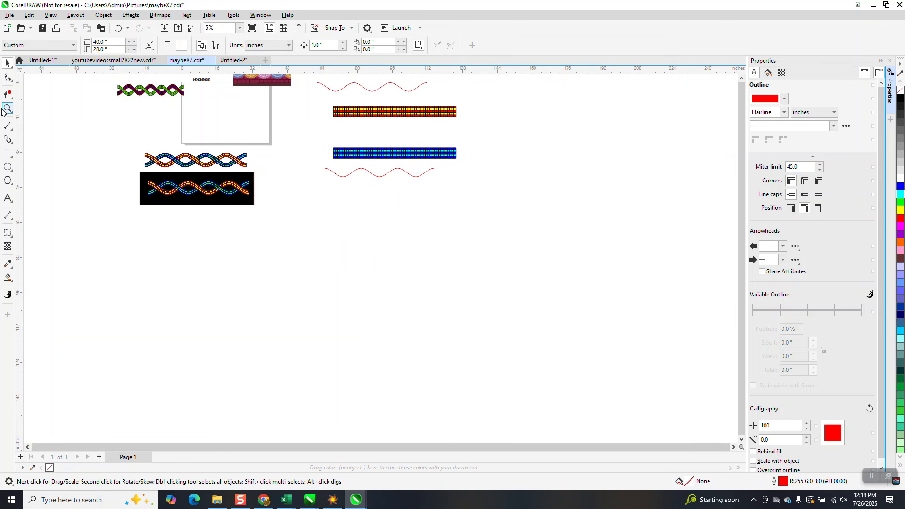
left_click(890, 60)
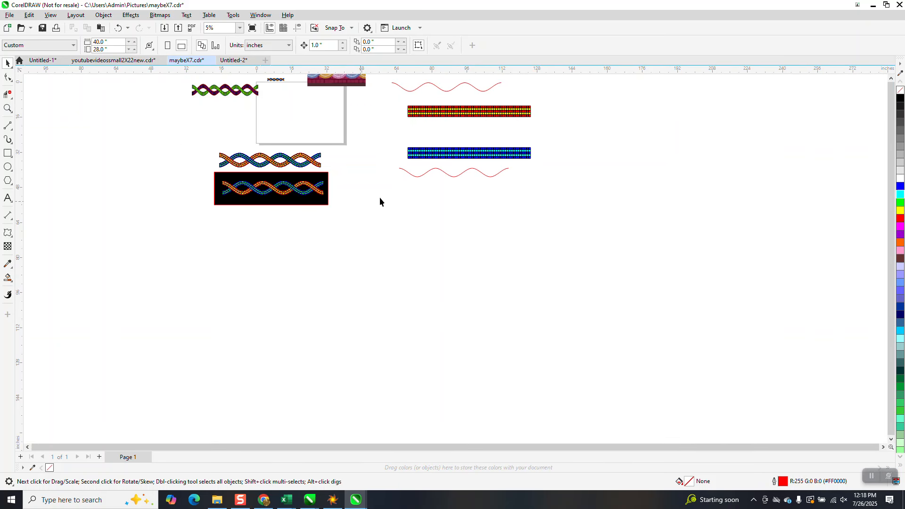
Group all five rows of the blue-and-cyan strip.
left_click(8, 108)
left_click_drag(402, 138, 624, 234)
left_click(6, 62)
left_click(118, 115)
left_click_drag(34, 92, 60, 129)
left_click_drag(581, 191, 571, 166)
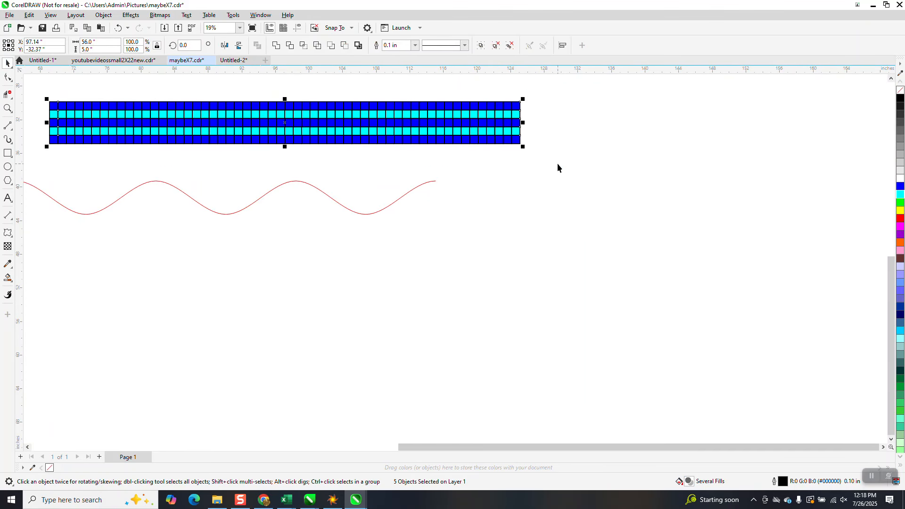
key("ctrl+g")
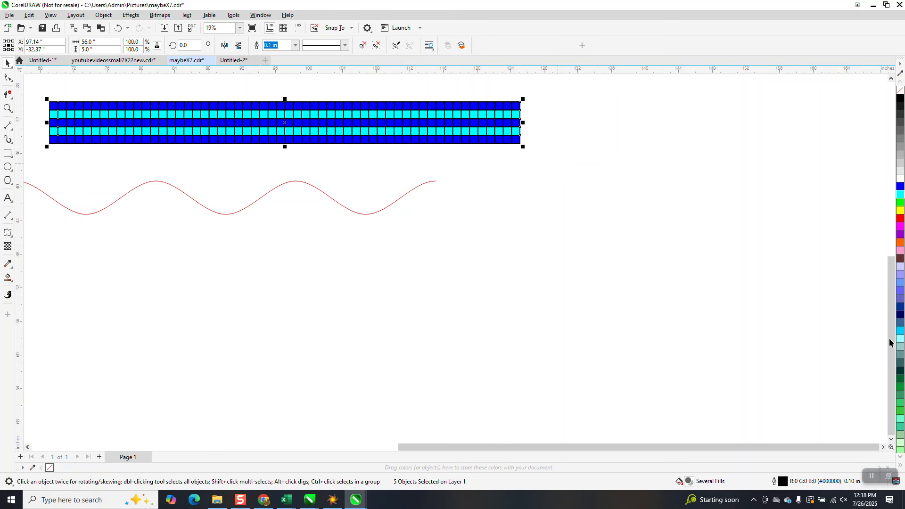
Group all five rows of the red-and-yellow strip.
left_click_drag(891, 301, 889, 254)
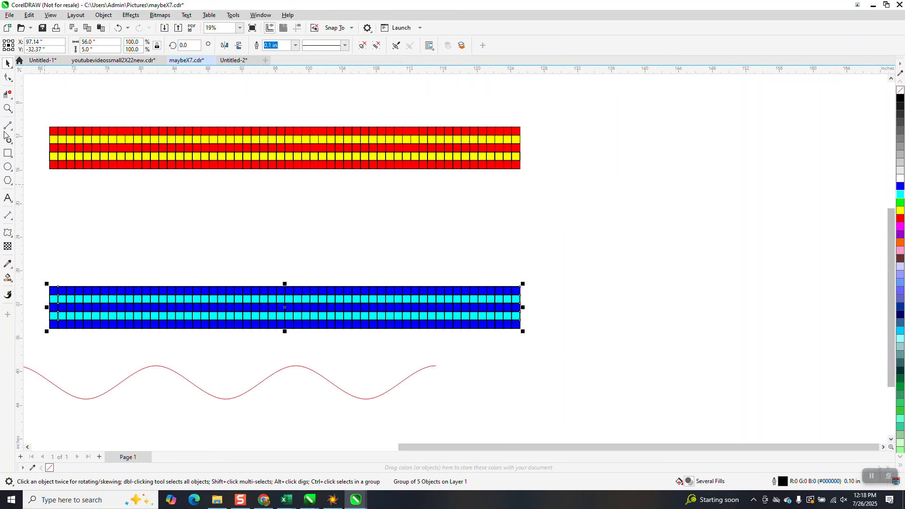
left_click_drag(29, 114, 203, 165)
left_click_drag(508, 181, 509, 180)
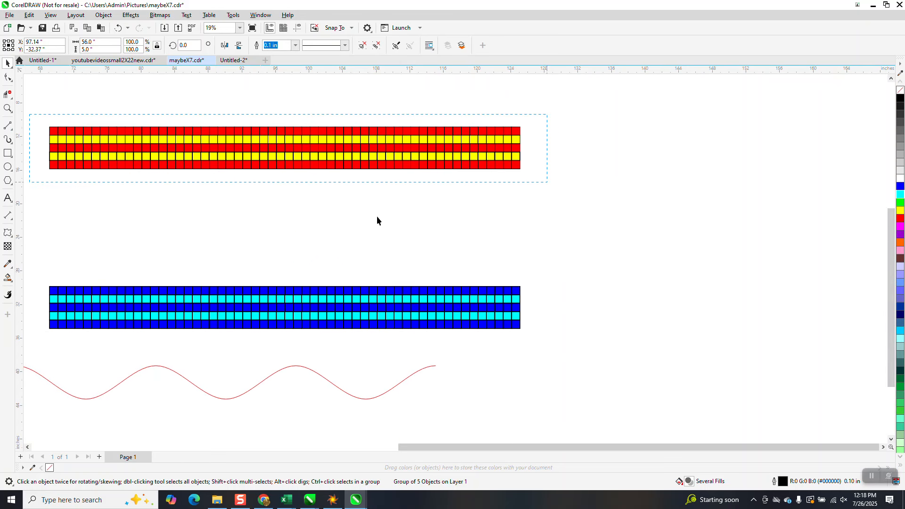
scroll(382, 245, "down", 2)
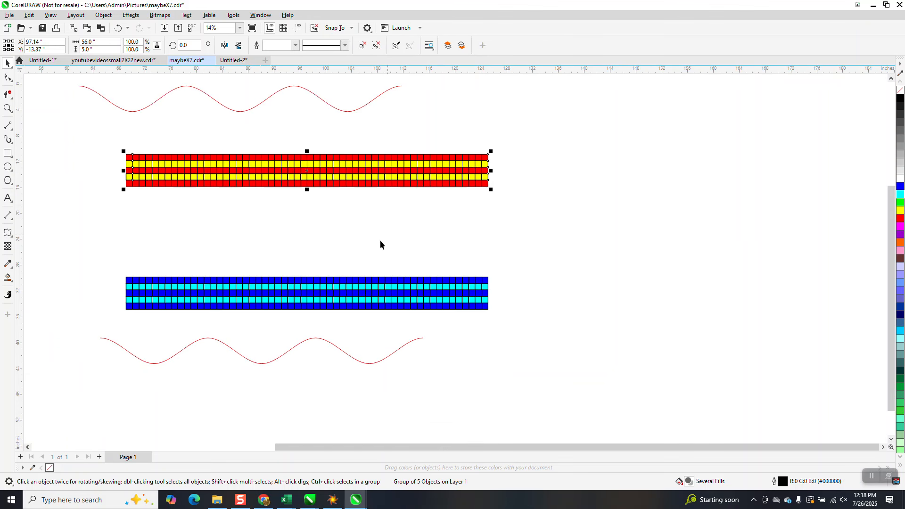
Save the grouped blue-and-cyan strip as an Artistic Media brush named rib2.
left_click(344, 287)
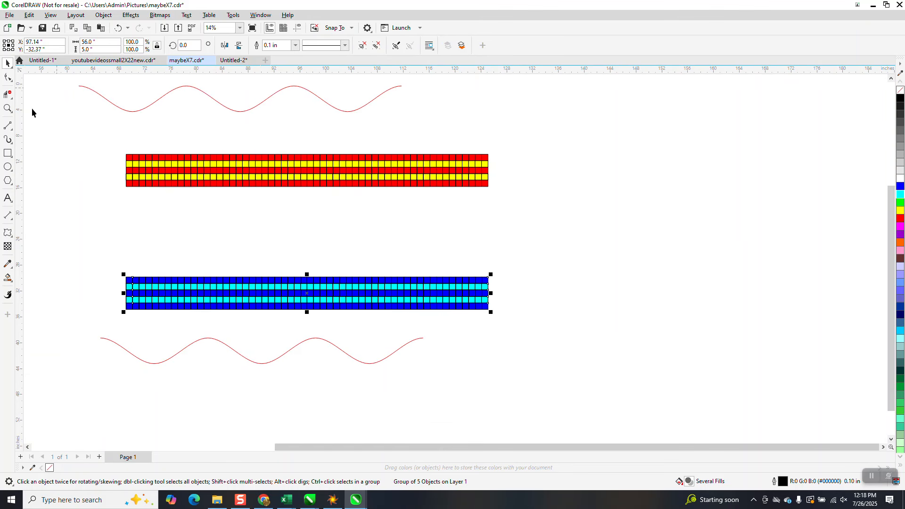
left_click(12, 144)
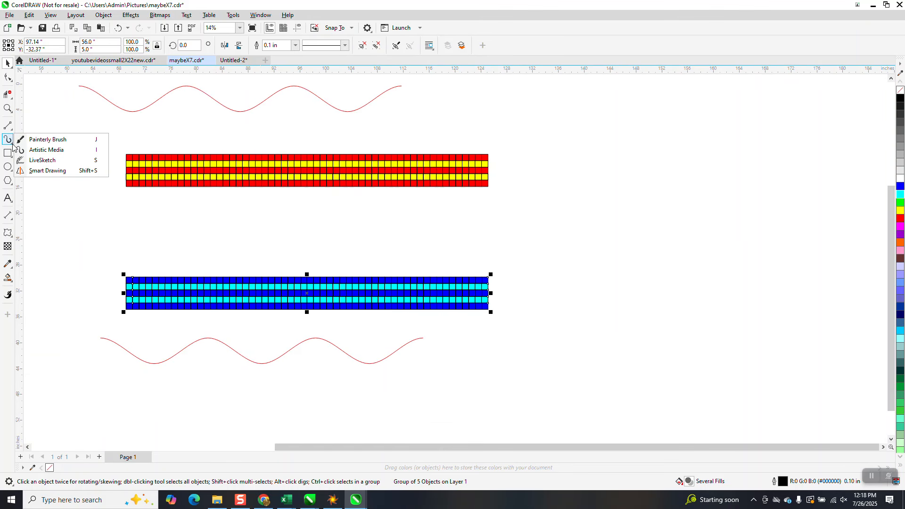
left_click(43, 151)
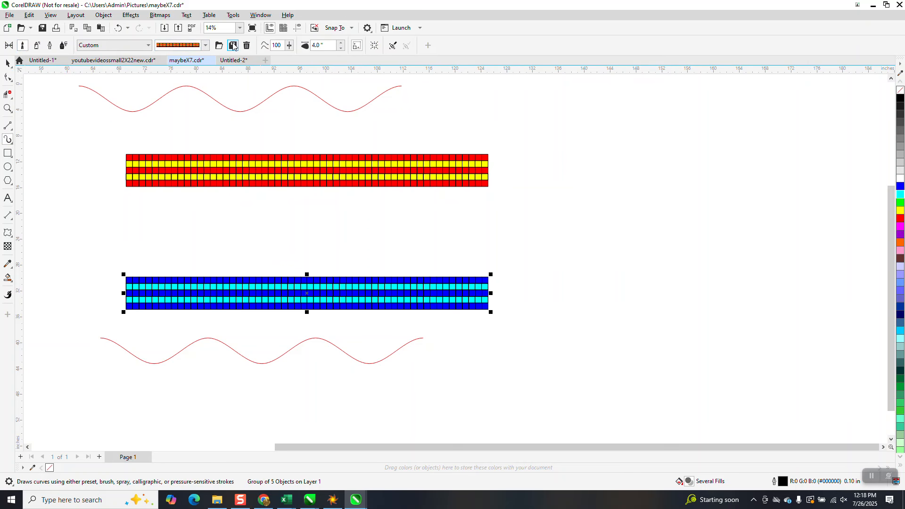
left_click(233, 46)
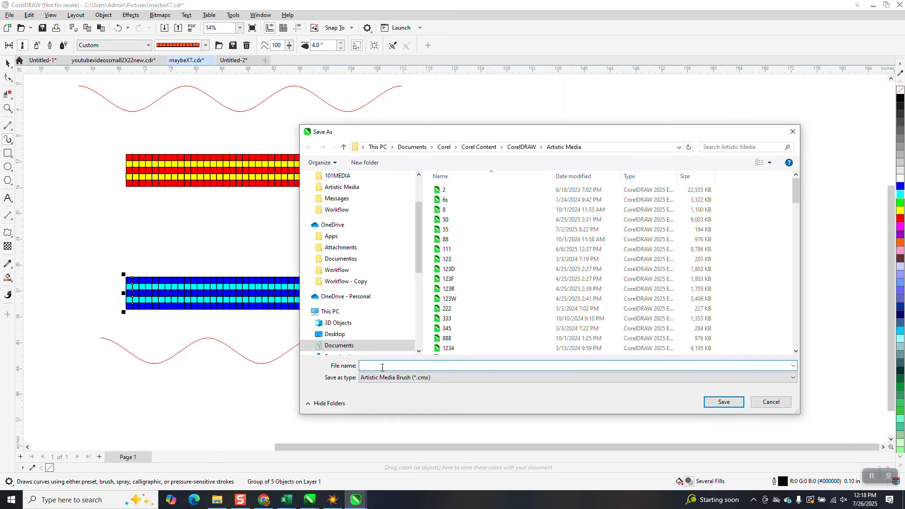
type("ri")
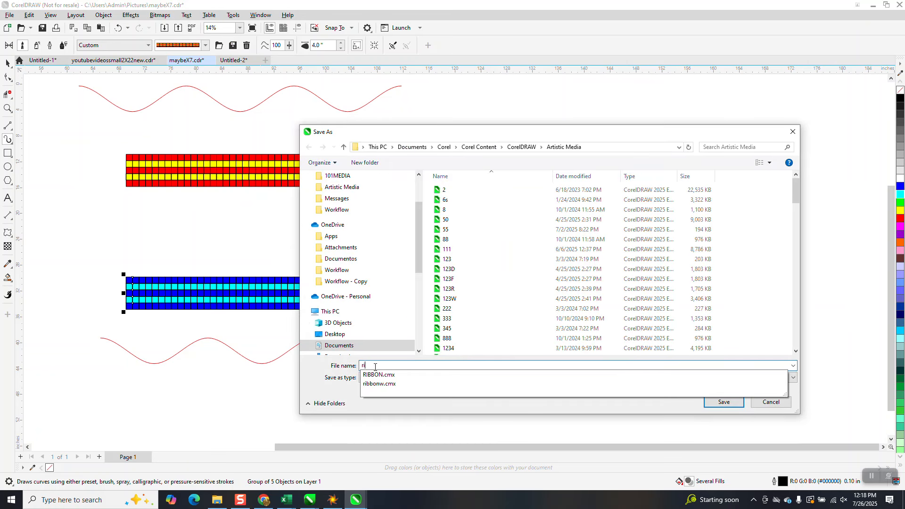
type("b2")
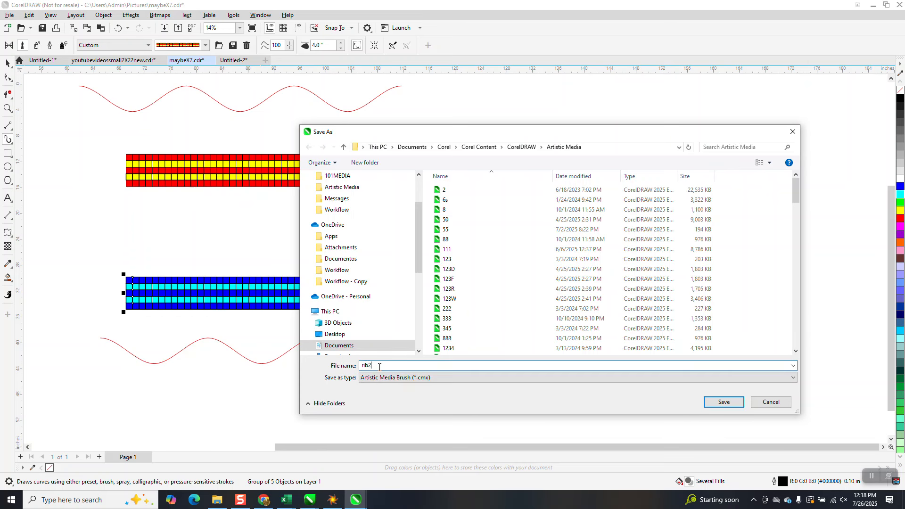
left_click(724, 403)
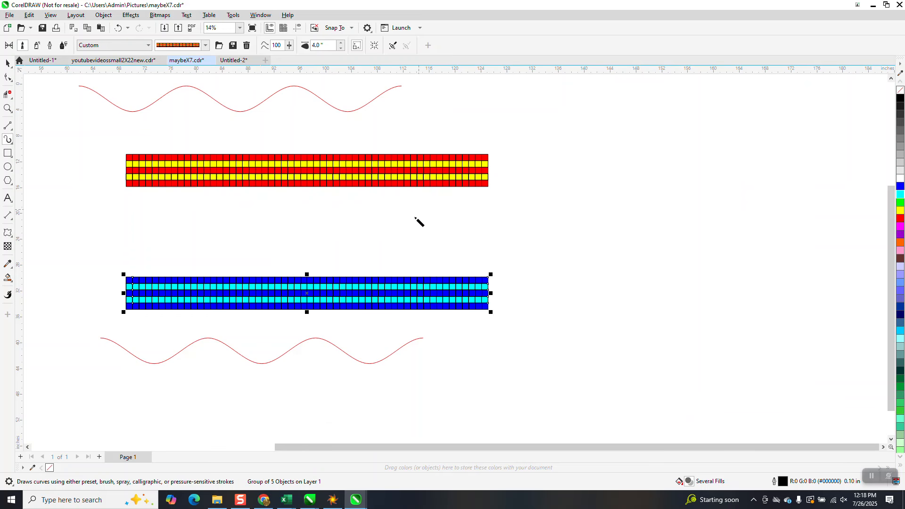
Apply the rib2 brush to the lower wave curve with a stroke width of 4 inches.
left_click(328, 342)
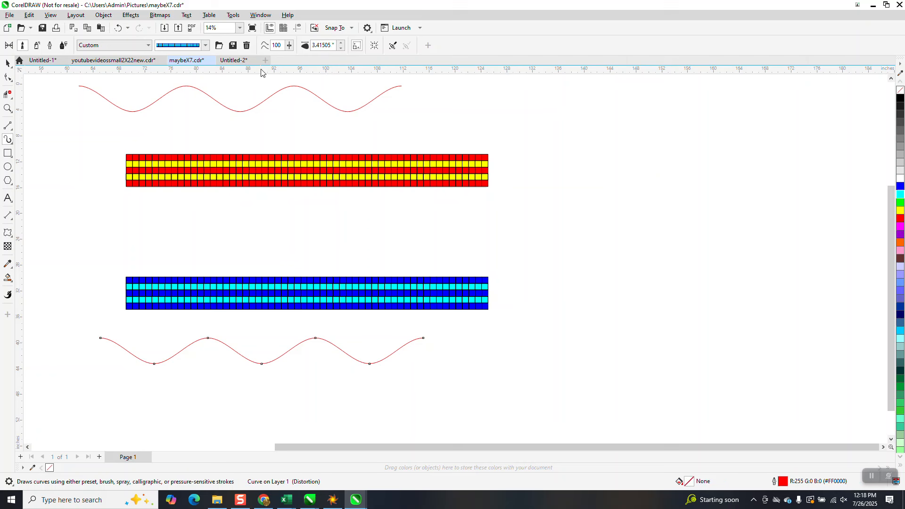
left_click(342, 49)
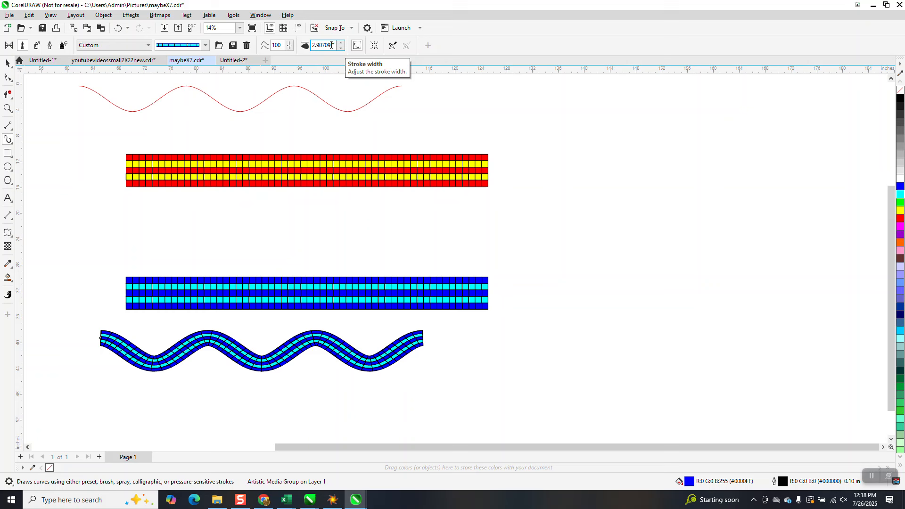
left_click_drag(333, 45, 298, 51)
type("4")
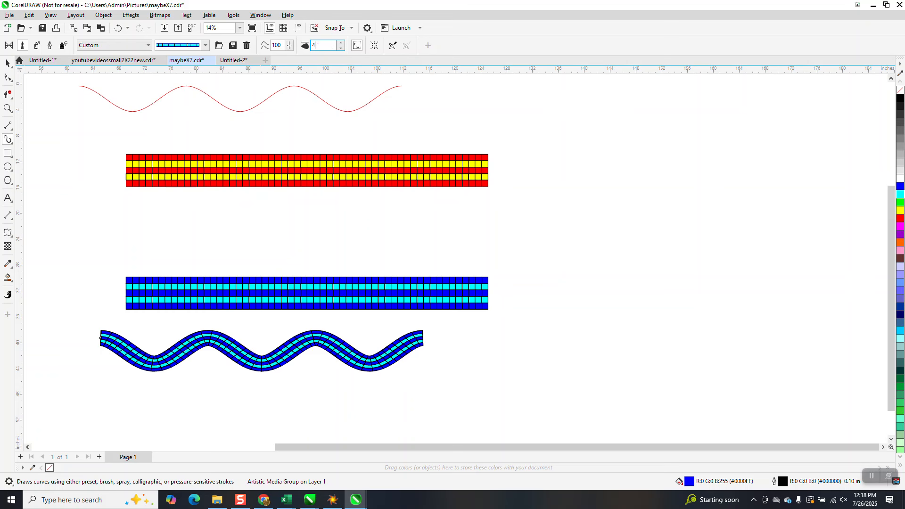
key("Return")
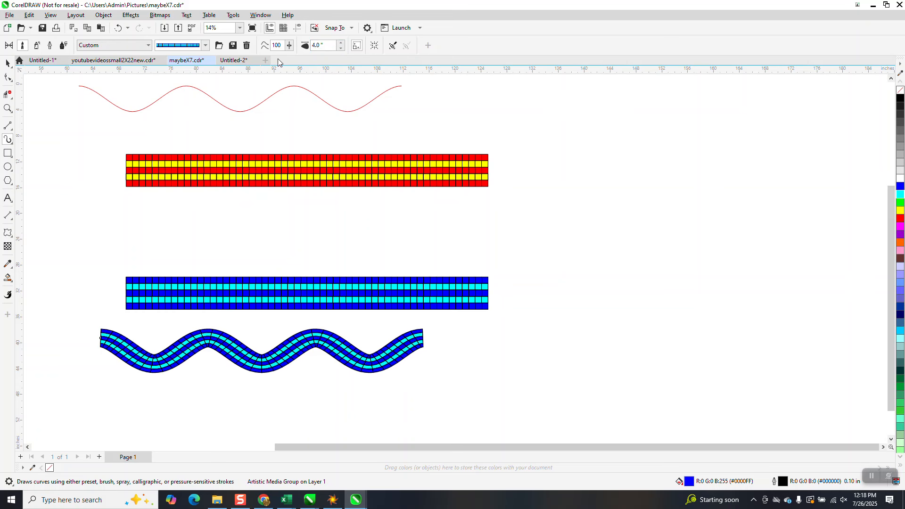
left_click(7, 109)
left_click_drag(202, 344, 257, 365)
scroll(257, 365, "down", 5)
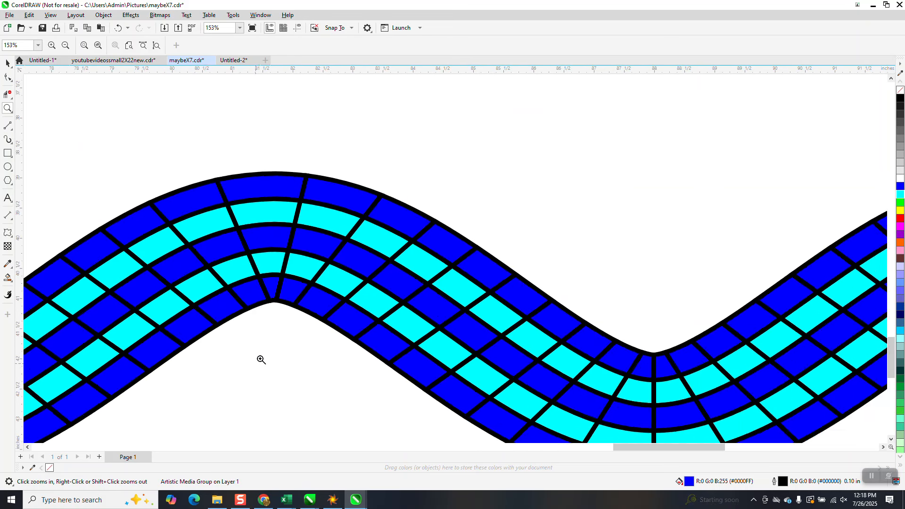
scroll(433, 346, "down", 1)
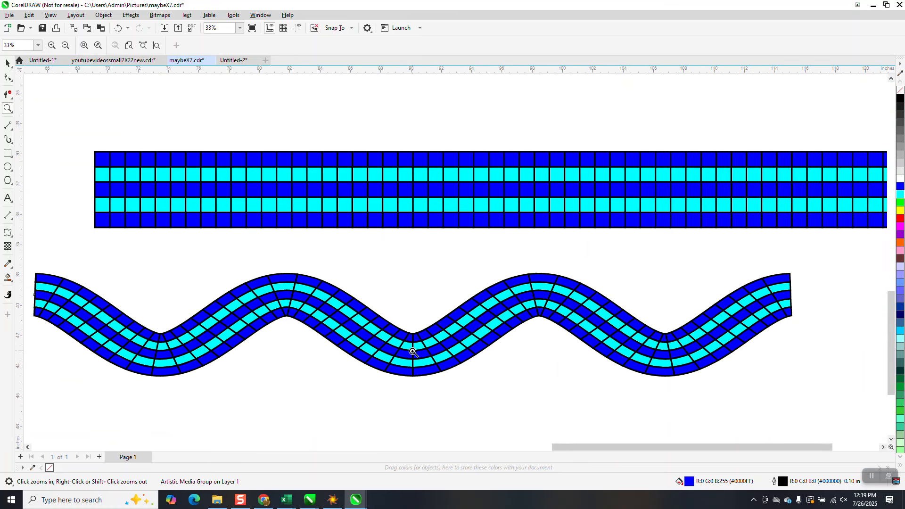
scroll(406, 358, "down", 2)
scroll(387, 376, "down", 1)
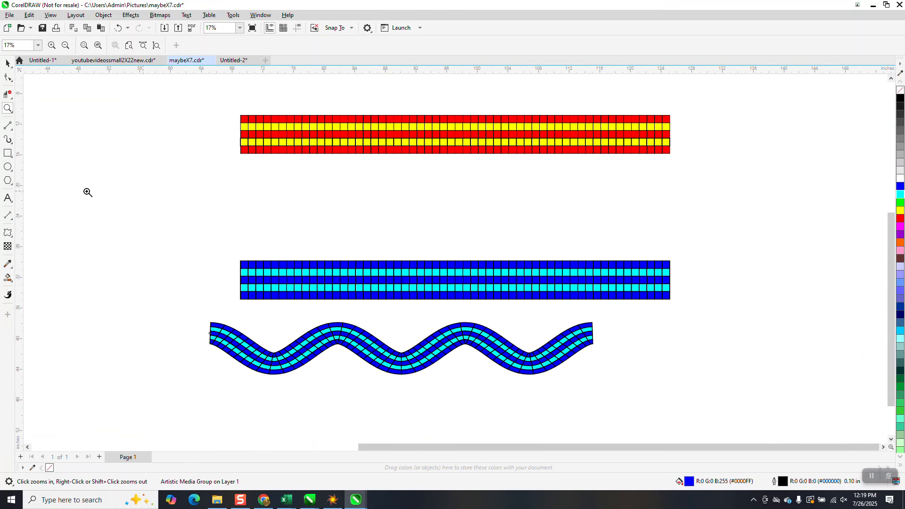
Save the grouped red-and-yellow strip as an Artistic Media brush named rib3.
left_click(7, 62)
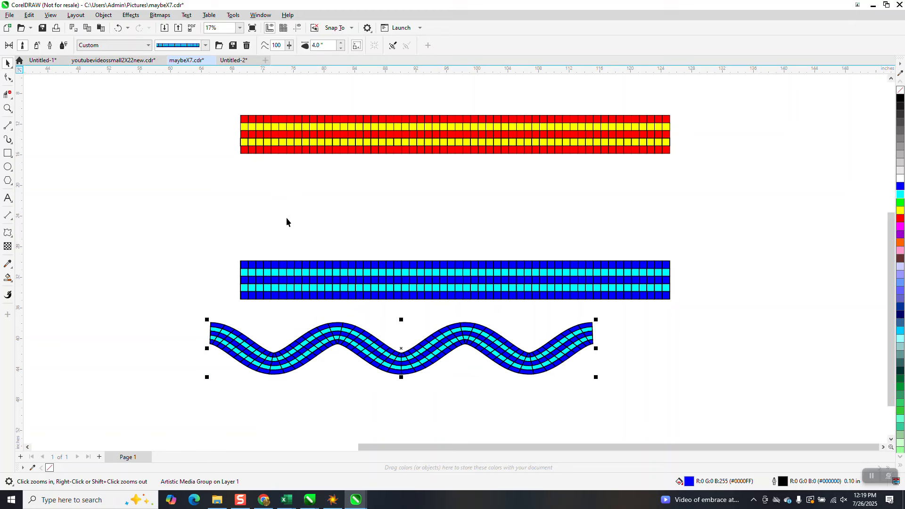
scroll(337, 319, "down", 2)
left_click(404, 208)
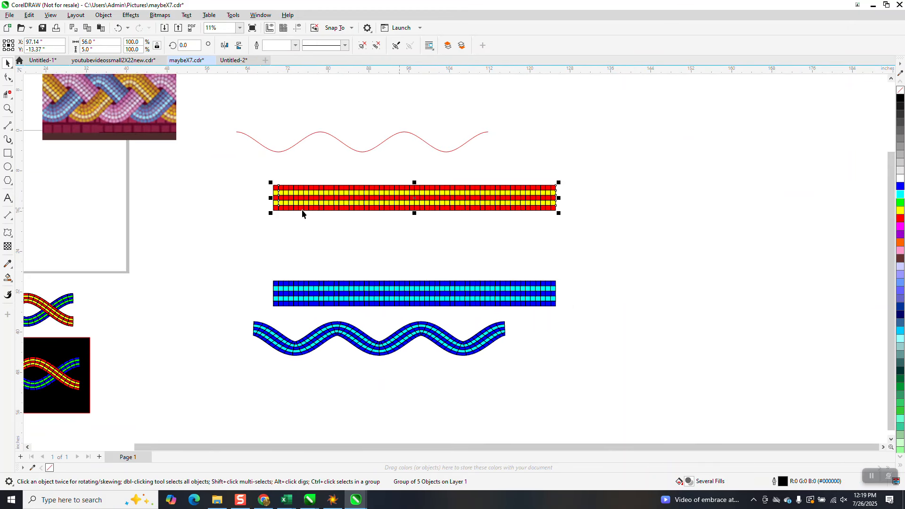
left_click(9, 140)
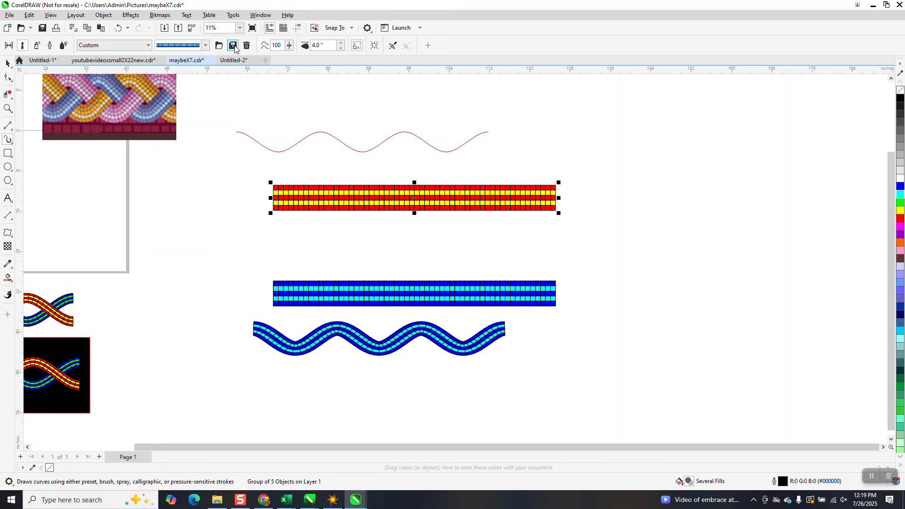
left_click(233, 45)
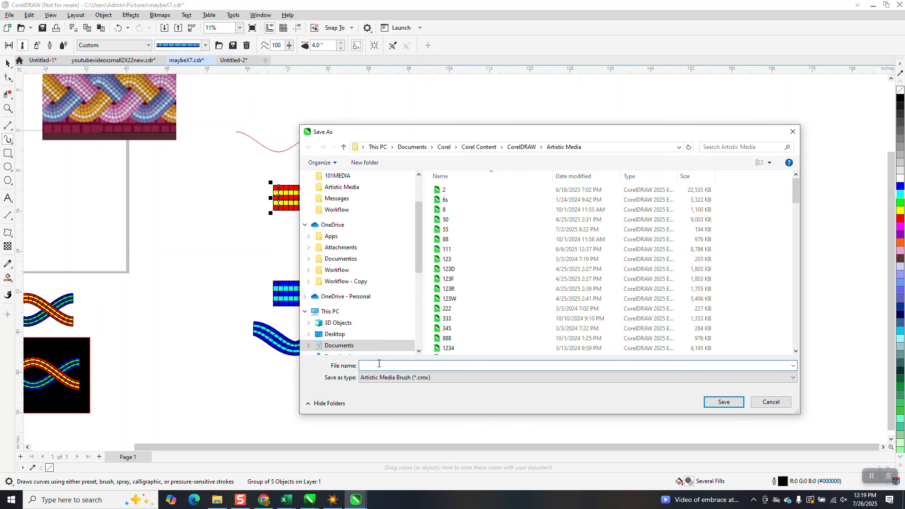
type("rib3")
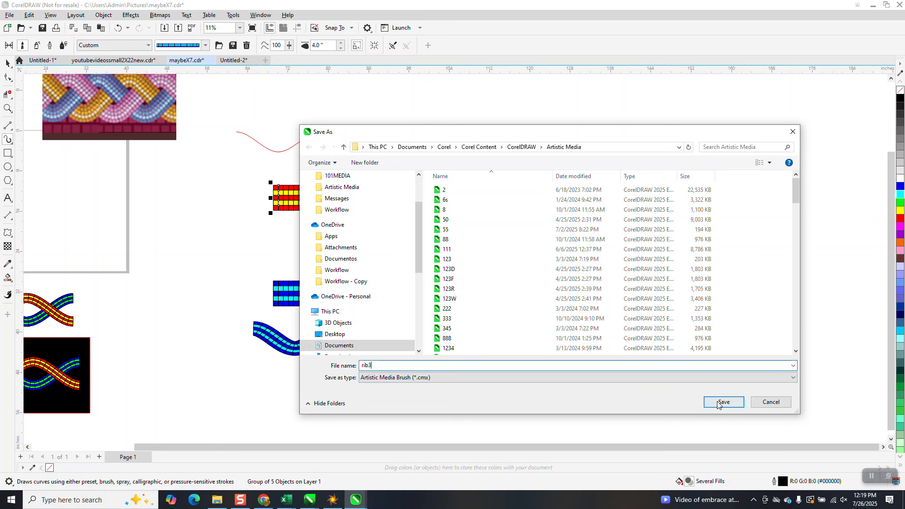
left_click(722, 398)
Apply the rib3 brush to the upper wave curve with a stroke width of 4 inches.
left_click(429, 142)
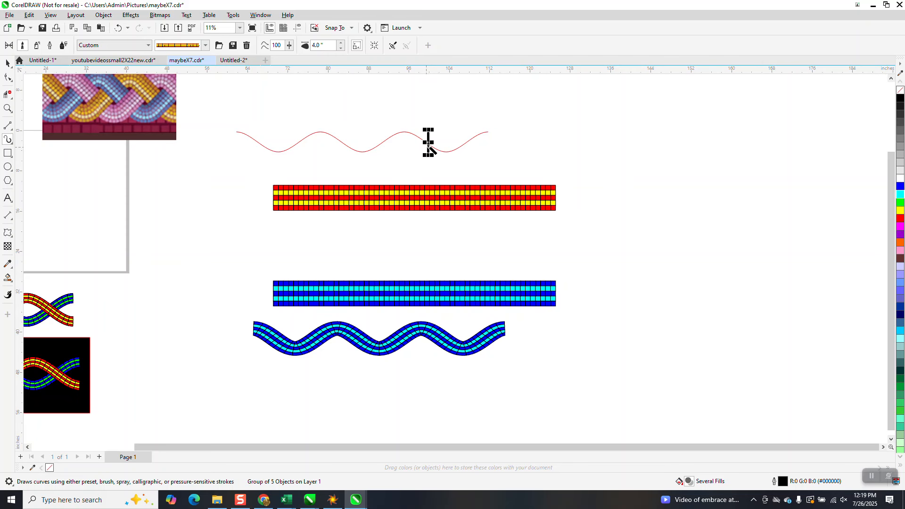
left_click(117, 28)
left_click(408, 135)
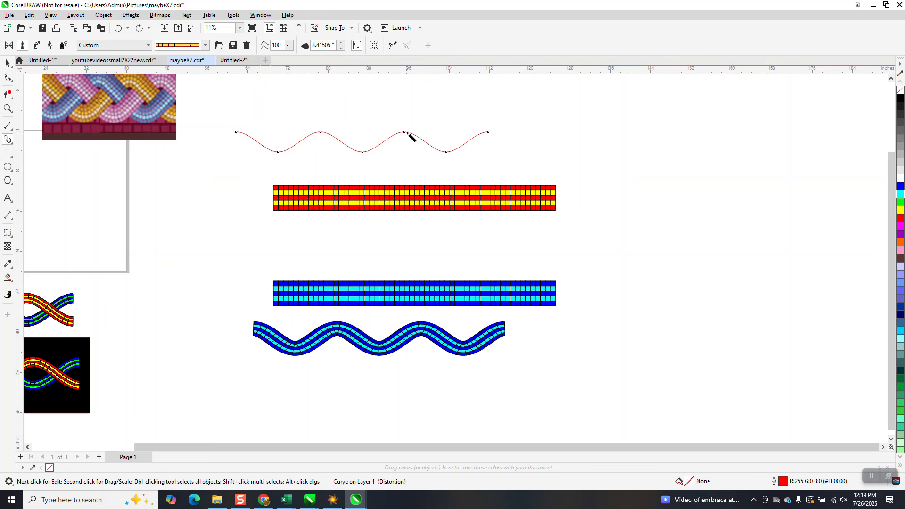
left_click(340, 48)
double_click(332, 46)
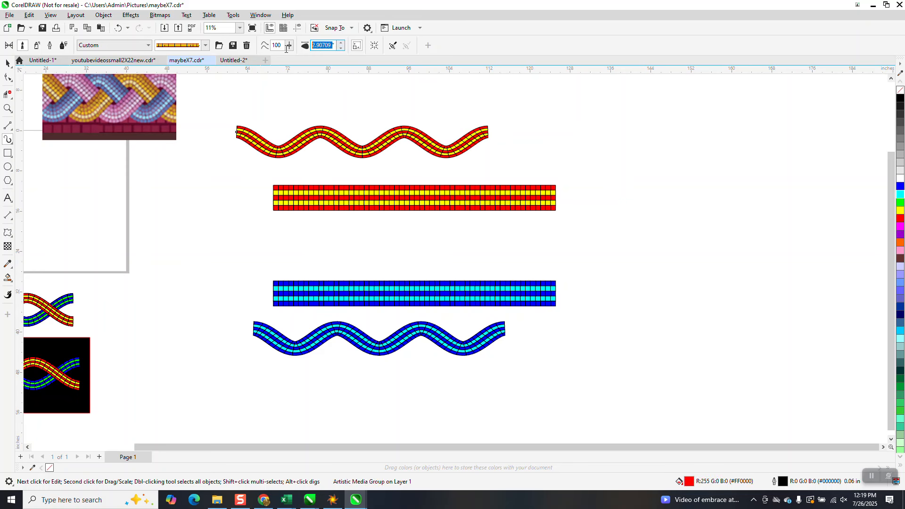
type("4")
key("Return")
Move both straight color strips together to the empty area right of the waves.
scroll(335, 189, "down", 2)
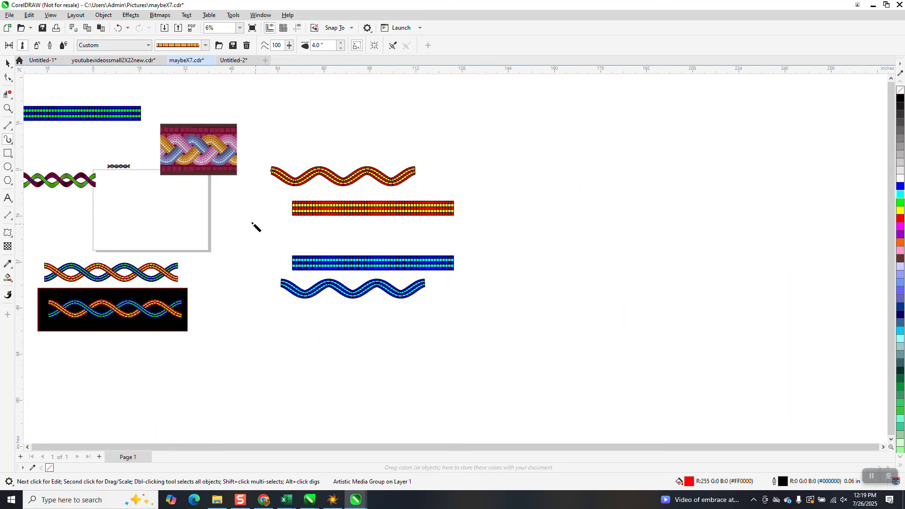
left_click(7, 63)
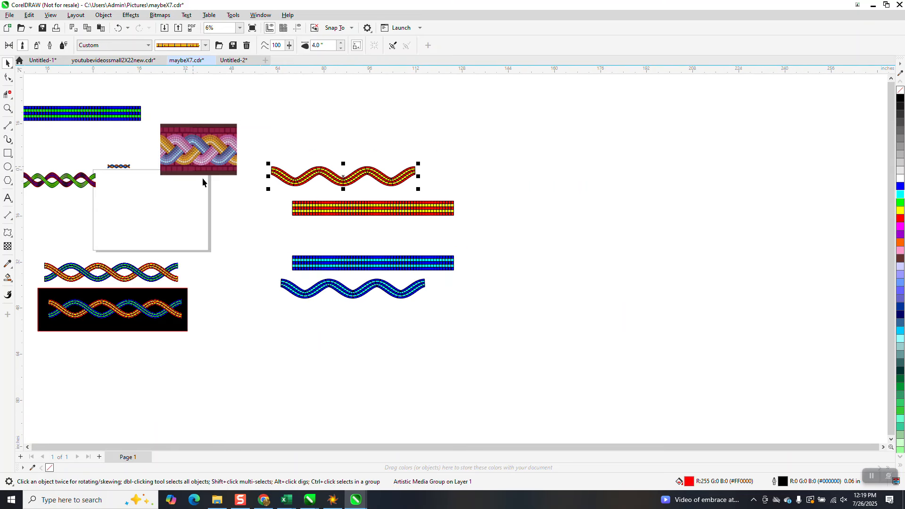
left_click_drag(362, 241, 535, 248)
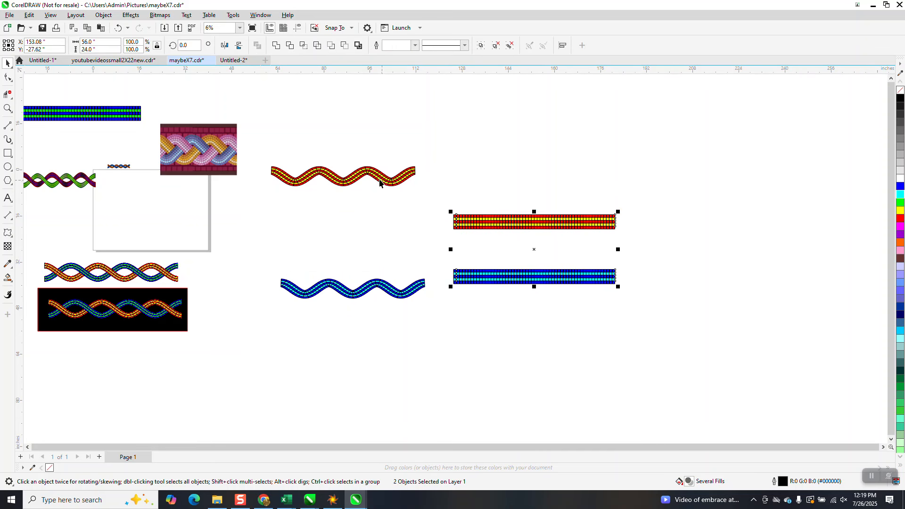
Break the red-and-yellow Artistic Media group apart and move its thin control curve above the wave.
left_click(7, 108)
left_click_drag(260, 157, 307, 196)
key("space")
left_click(386, 239)
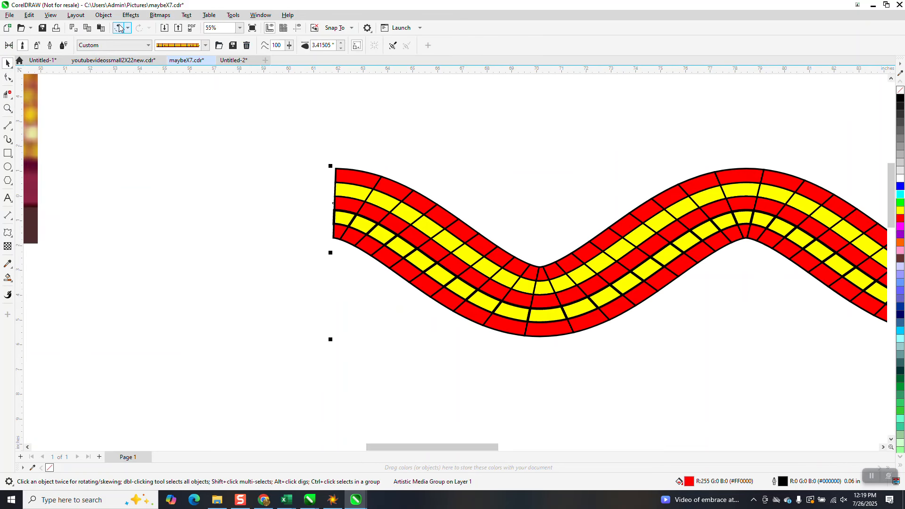
left_click(104, 15)
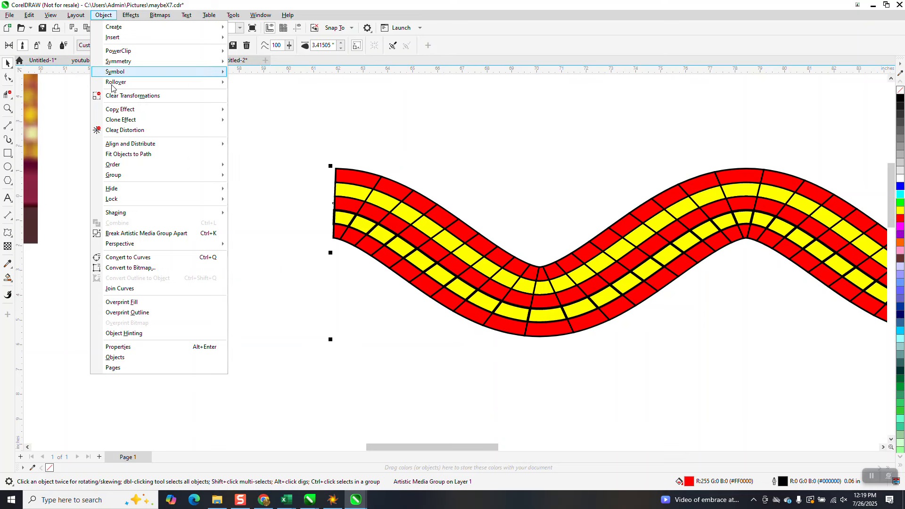
left_click(139, 233)
scroll(204, 235, "down", 4)
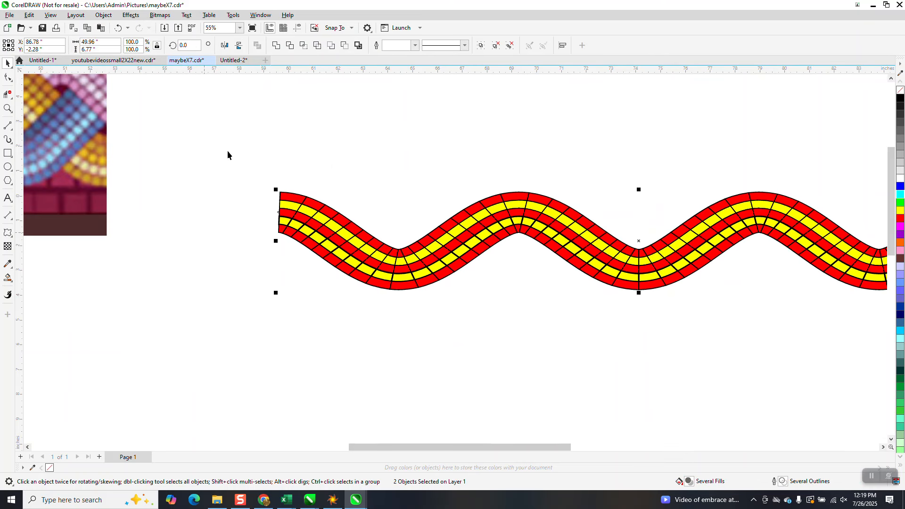
left_click(283, 164)
left_click(276, 181)
left_click_drag(276, 181, 332, 148)
scroll(287, 194, "down", 2)
scroll(287, 195, "down", 2)
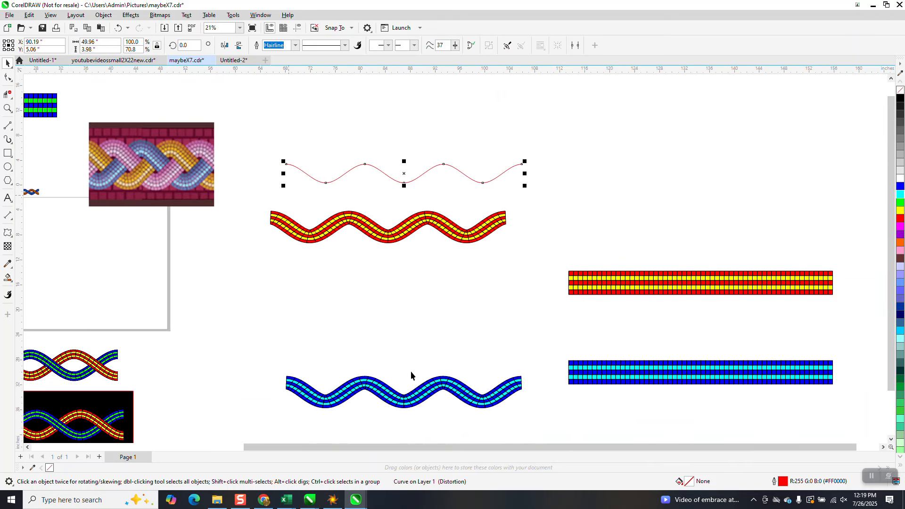
Place the blue-and-cyan wave just below the red-and-yellow one, break it apart, and move its control curve above both waves.
left_click_drag(430, 384, 396, 283)
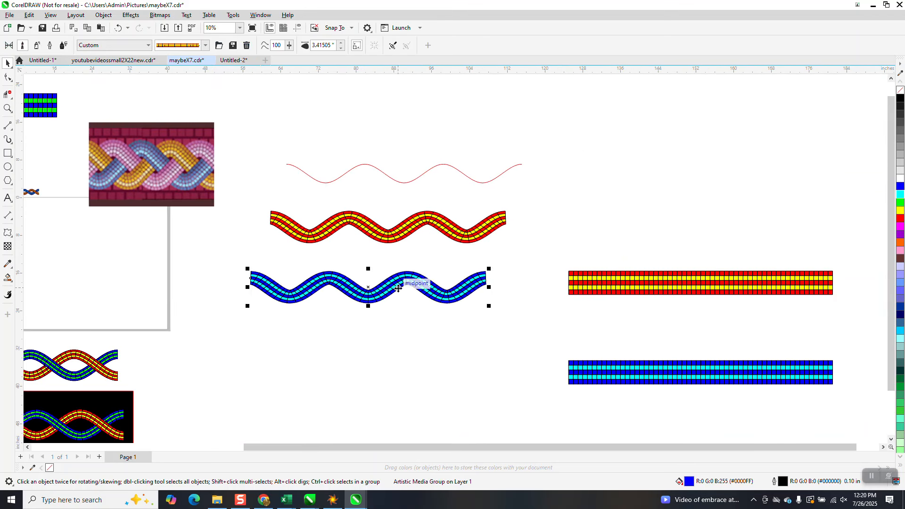
left_click(104, 15)
left_click(160, 234)
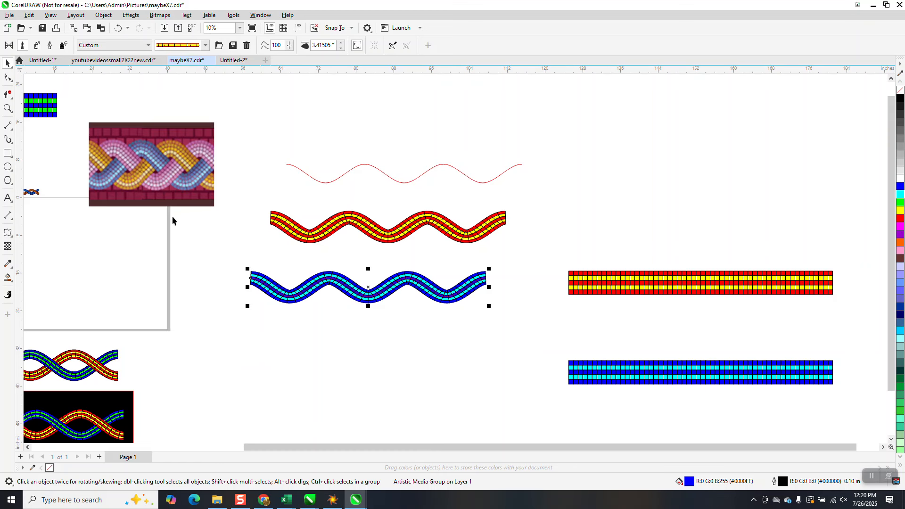
left_click(243, 266)
left_click_drag(254, 276, 333, 148)
scroll(416, 268, "down", 1)
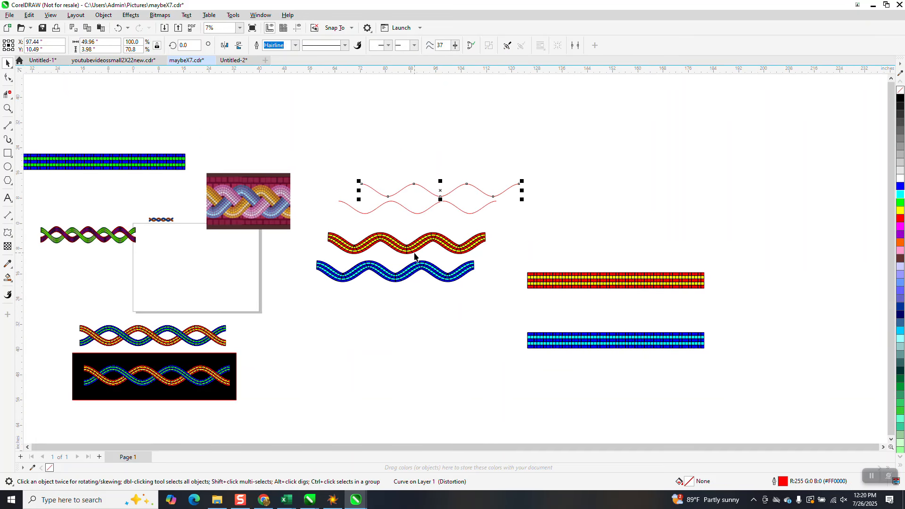
Center the red-and-yellow and blue-and-cyan waves on the page and mirror the blue-and-cyan wave vertically.
left_click(411, 253)
left_click_drag(406, 256, 195, 280)
left_click(398, 278)
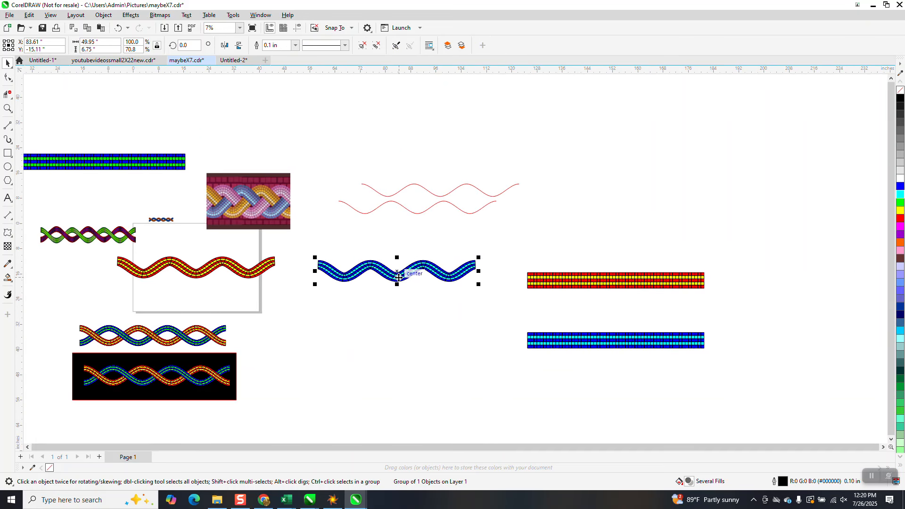
key("p")
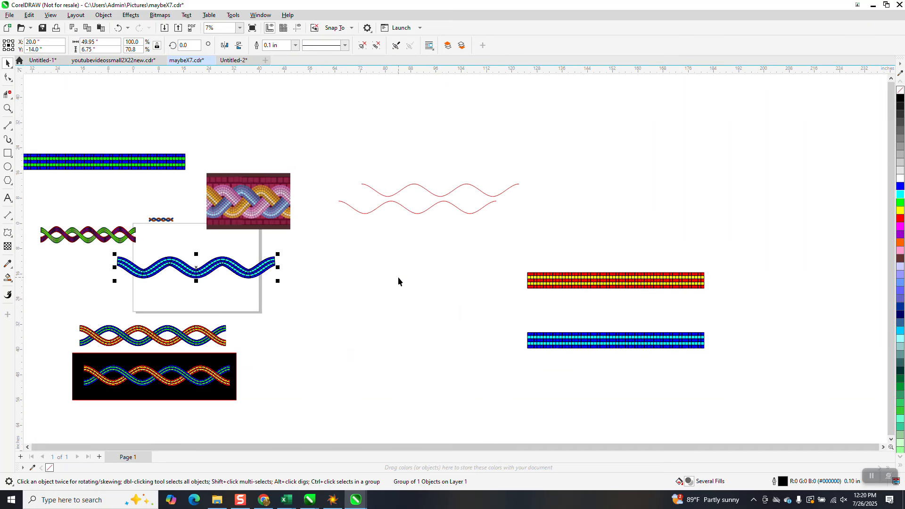
left_click(240, 46)
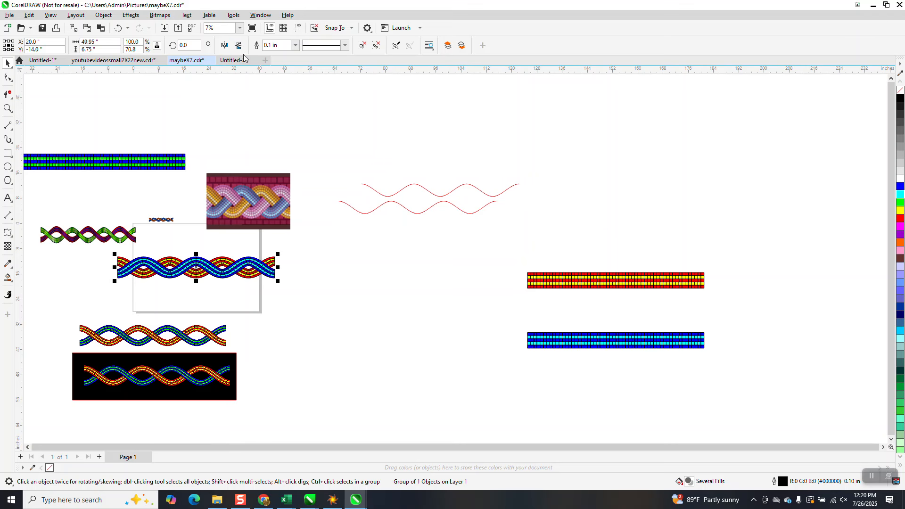
Draw a rectangle about 7.82 by 8.85 inches around the first crossing where the blue-and-cyan wave slopes downward.
left_click(8, 109)
left_click_drag(100, 244, 311, 306)
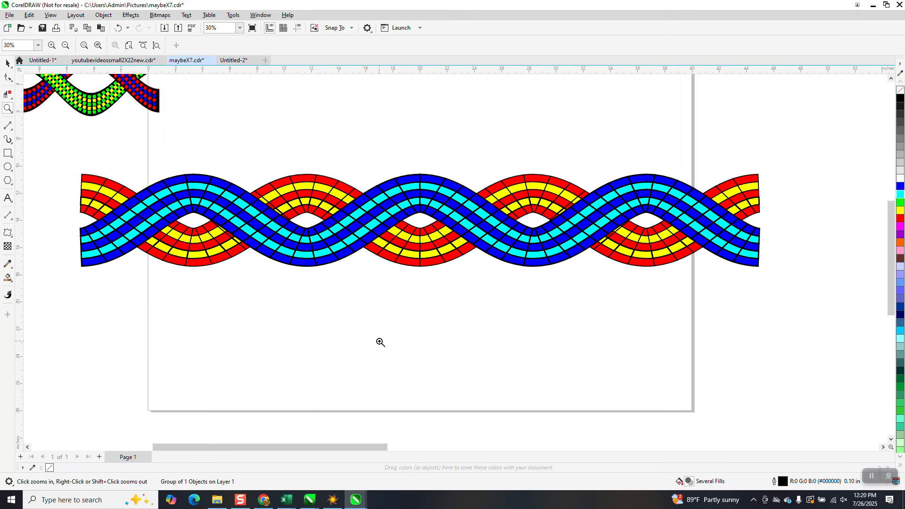
scroll(343, 317, "down", 1)
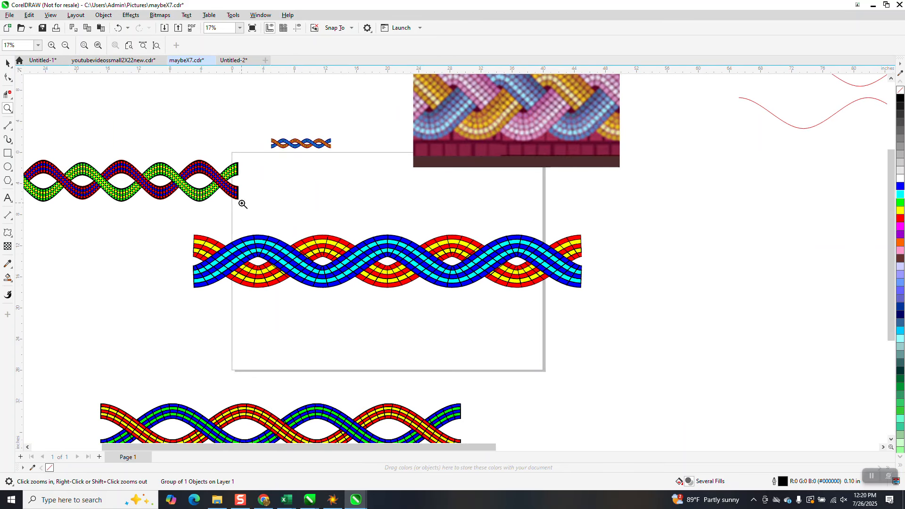
left_click(7, 153)
left_click_drag(263, 231, 324, 299)
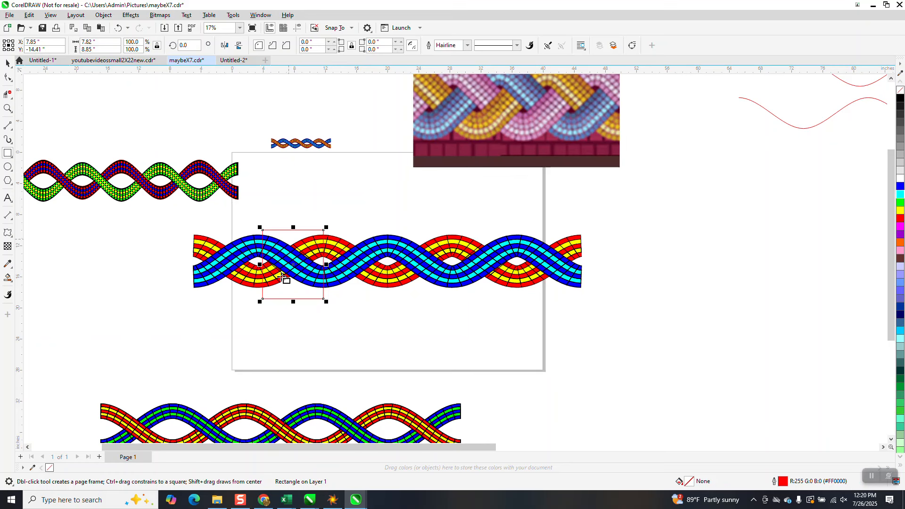
Intersect the rectangle with the blue-and-cyan wave to create a separate piece of the first downward crossing.
left_click(7, 63)
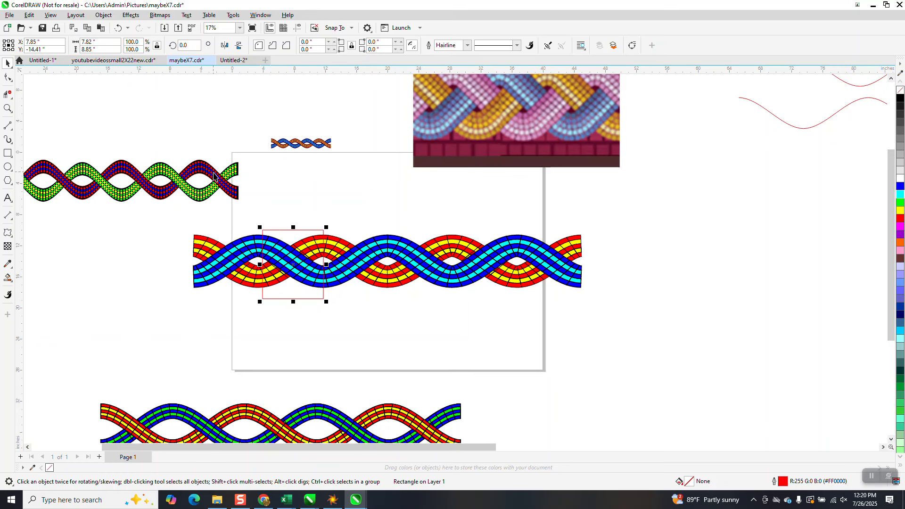
left_click(197, 289, "shift")
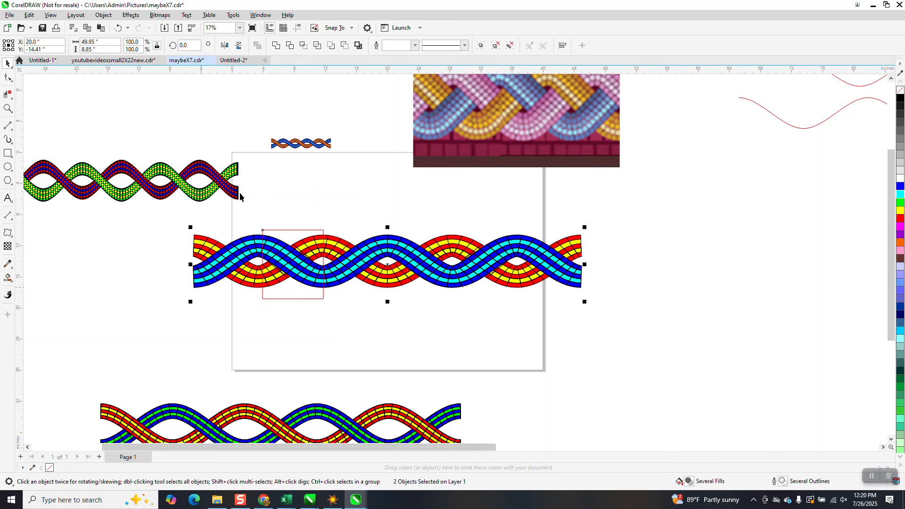
left_click(291, 46)
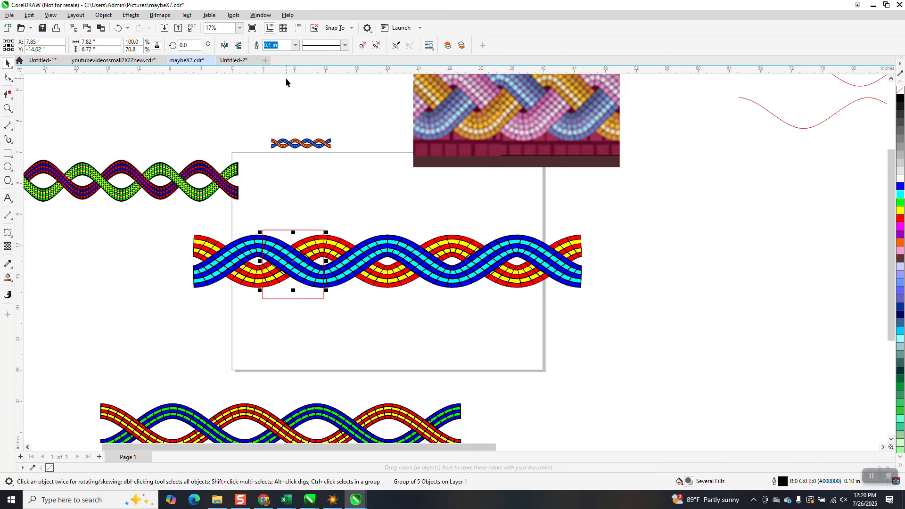
Set the nudge distance to 5 inches and move the intersected blue-and-cyan piece down 10 inches, below the braid.
left_click(335, 109)
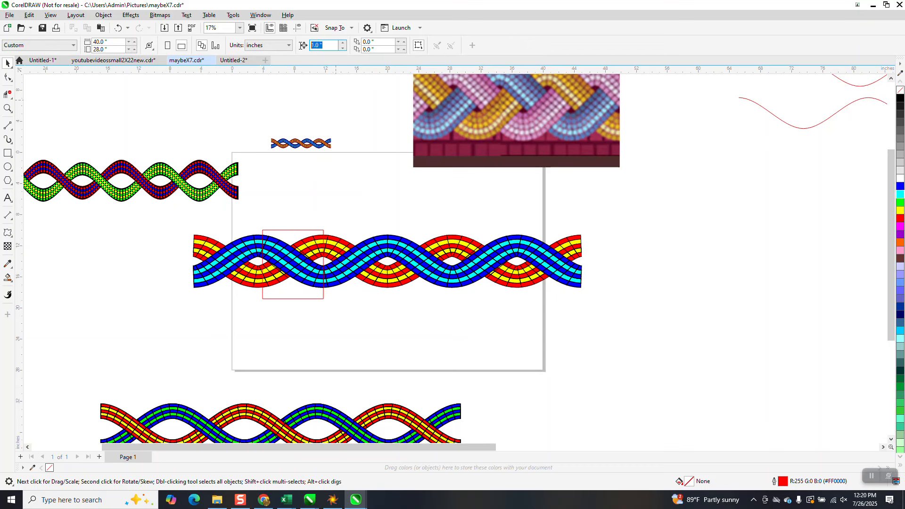
type("5")
left_click(290, 262)
key("Down")
key("Down")
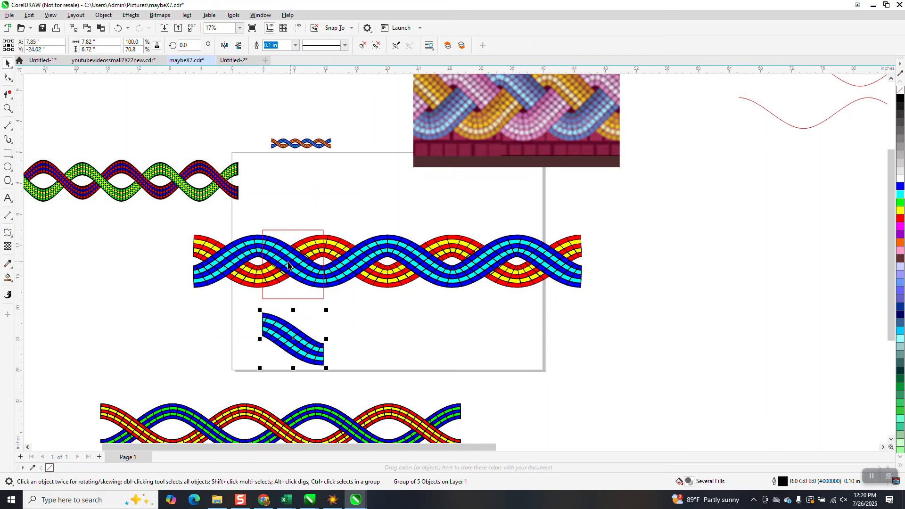
Move the rectangle over the next crossing where the blue-and-cyan wave slopes downward, centered at about X 24.82 inches.
left_click(293, 231)
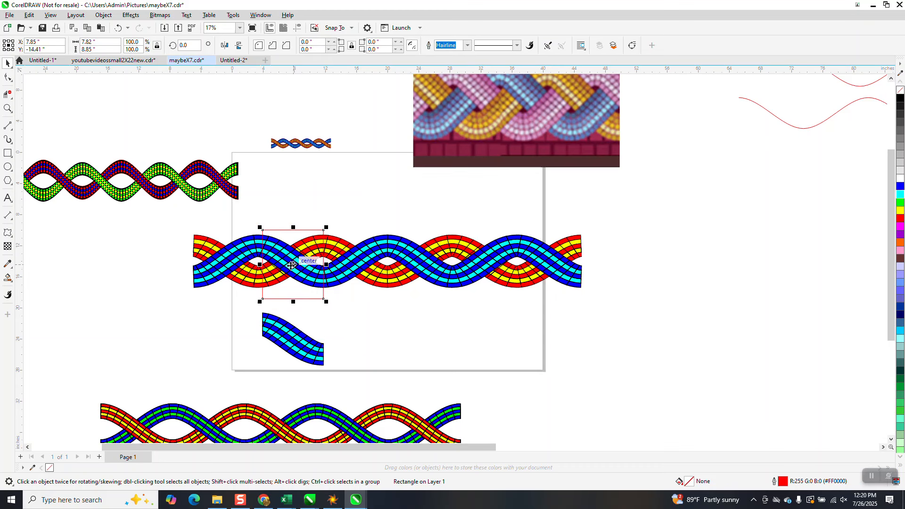
left_click_drag(293, 265, 425, 265)
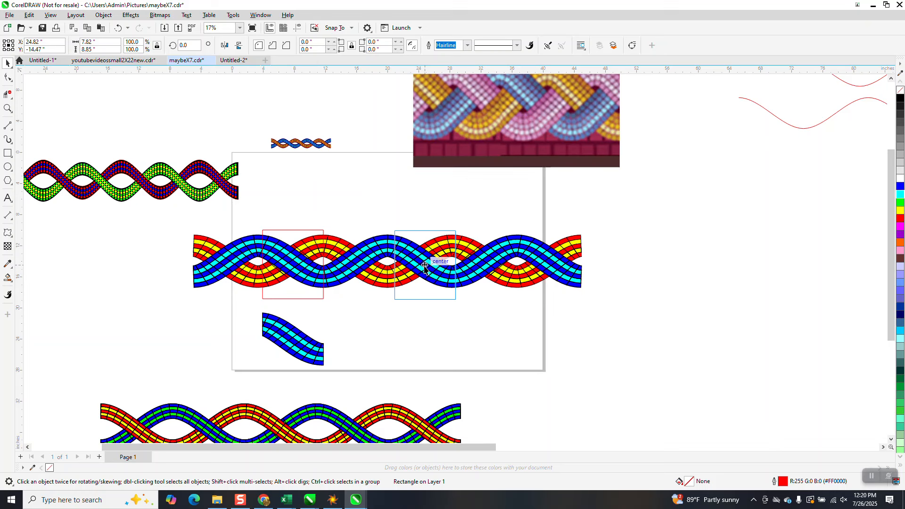
left_click_drag(424, 266, 425, 266)
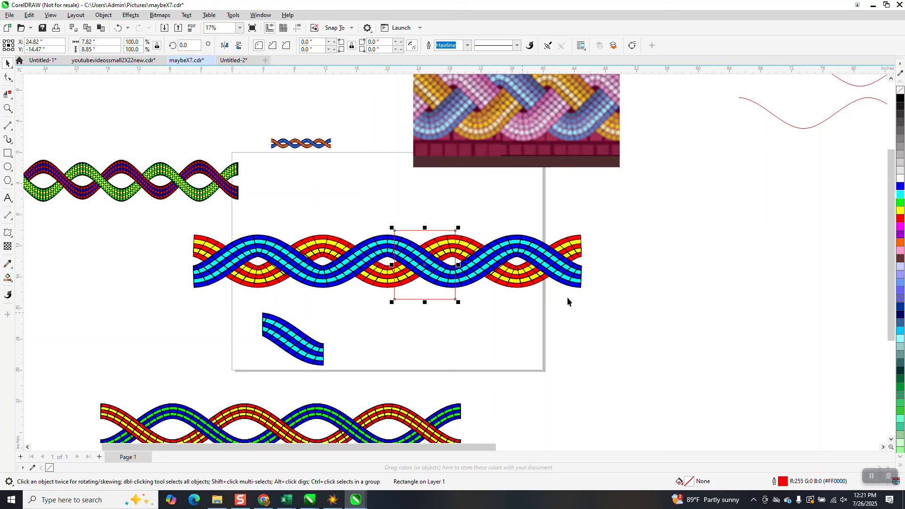
Intersect the moved rectangle with the blue-and-cyan wave and move the resulting piece down 10 inches, beside the first piece.
left_click(579, 289, "shift")
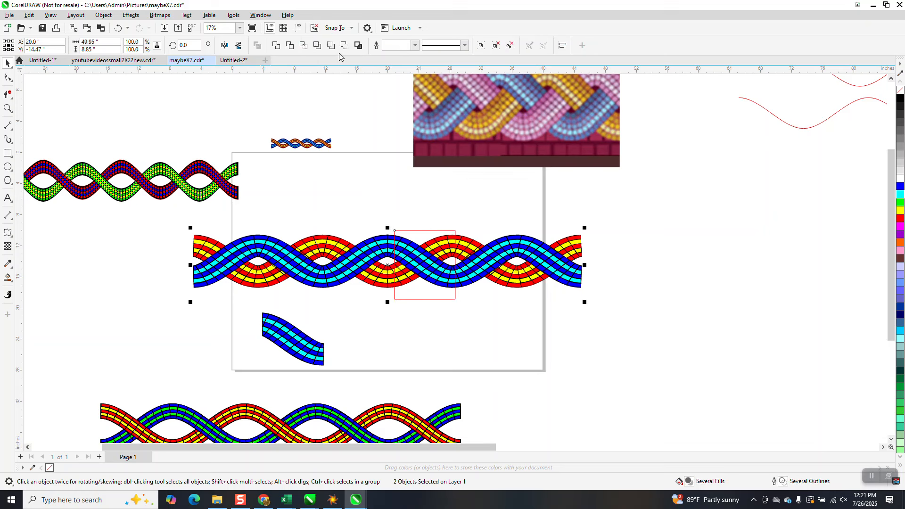
left_click(303, 45)
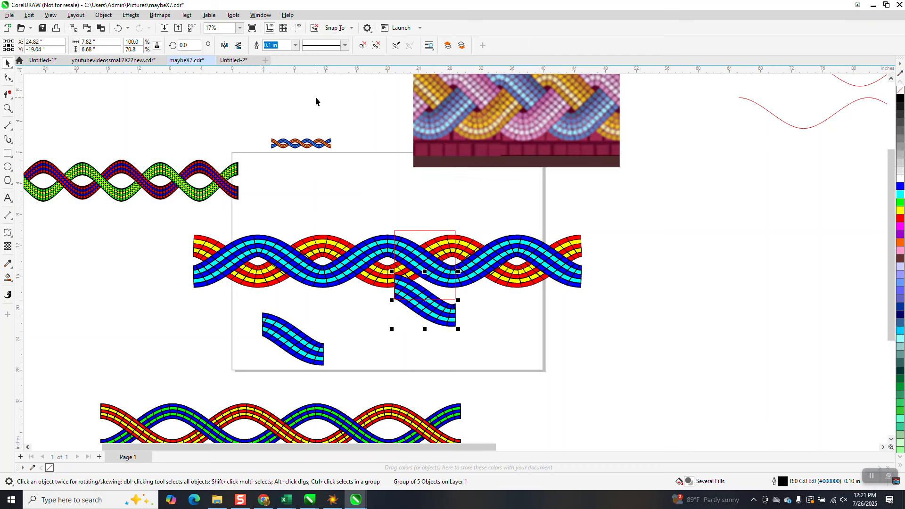
key("Down")
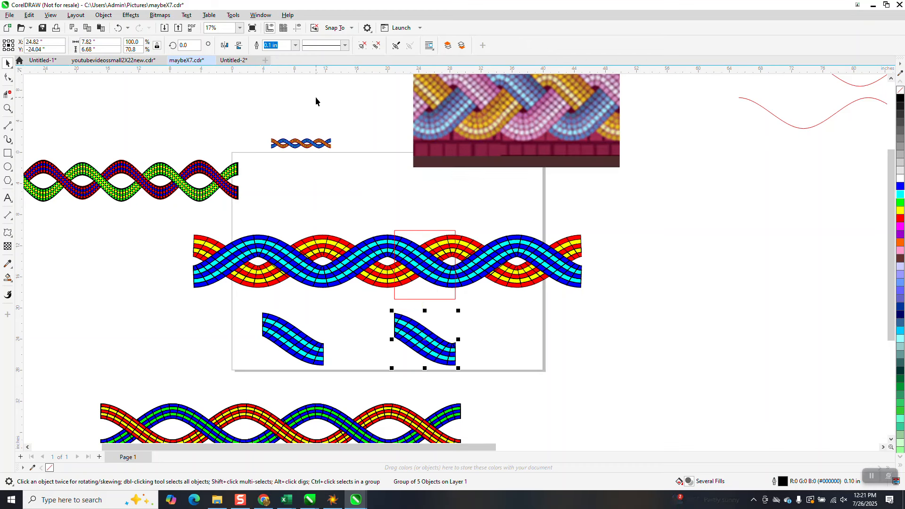
Delete the red cutting rectangle around the second downward crossing.
left_click(414, 230)
key("Delete")
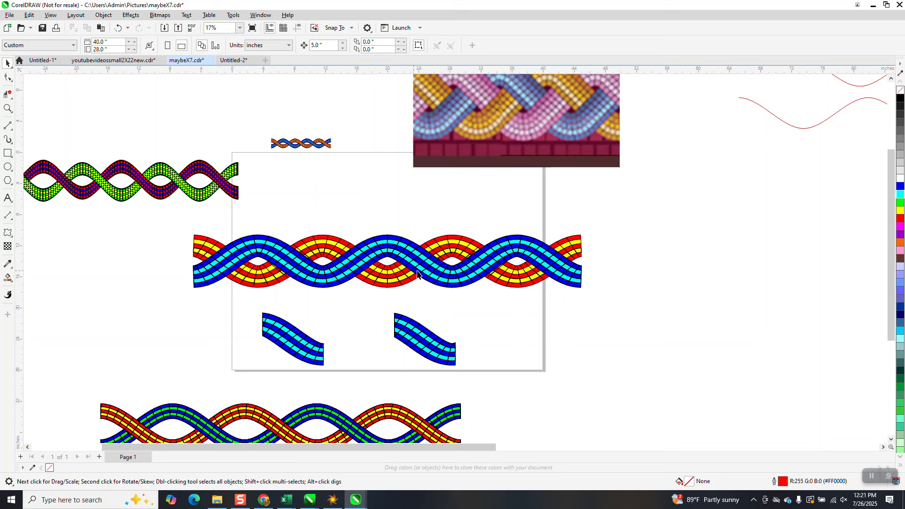
Send the blue-and-cyan wave to the back of the page and move its two cut pieces up 10 inches onto the braid.
left_click(391, 244)
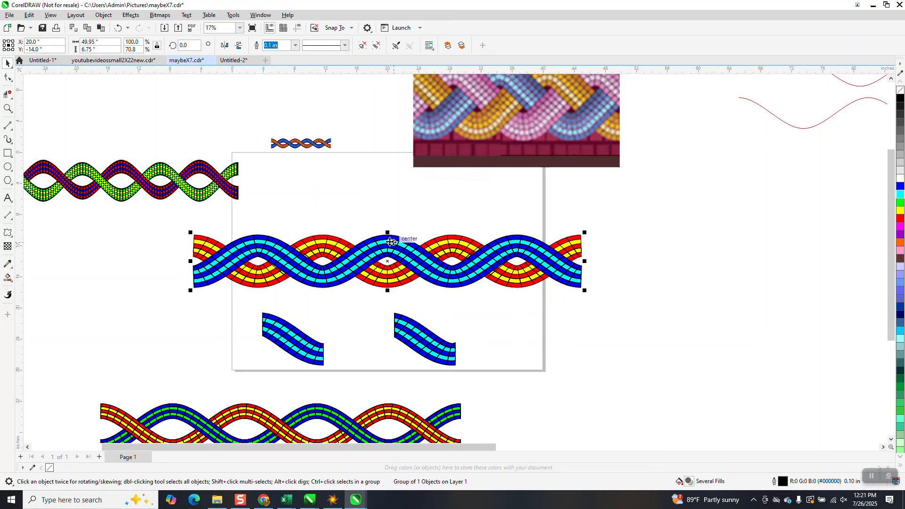
left_click(129, 16)
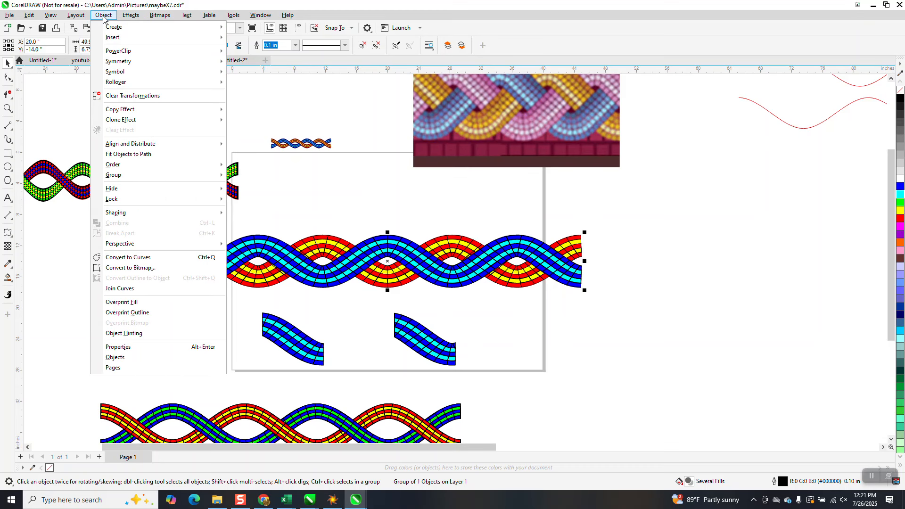
mouse_move(155, 165)
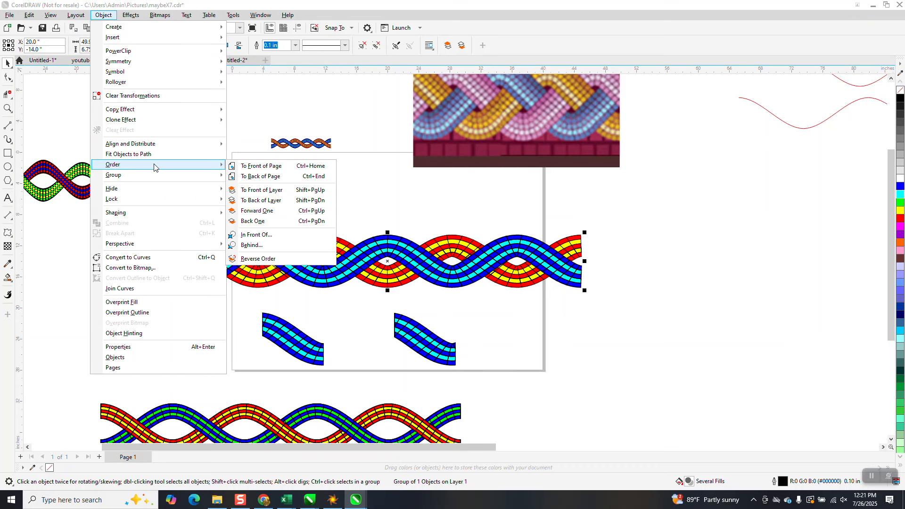
left_click(267, 177)
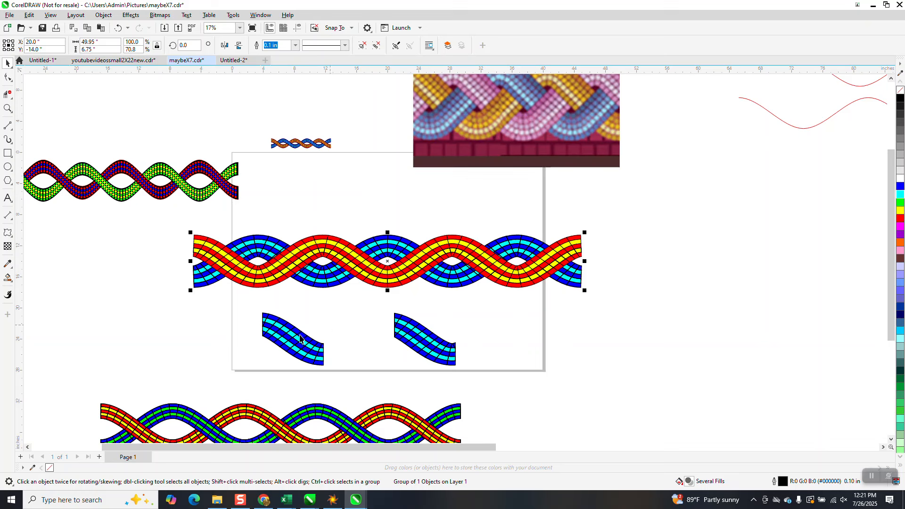
left_click_drag(223, 300, 531, 403)
key("Up")
key("Up")
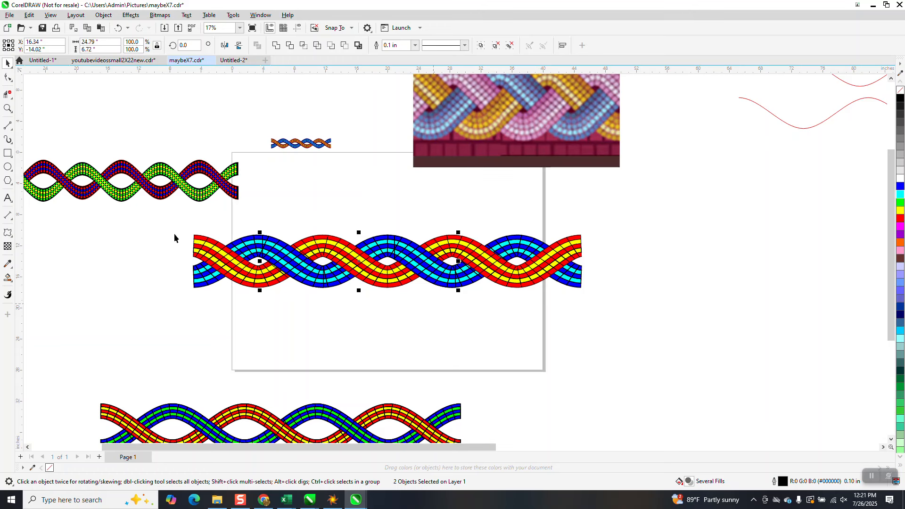
Examine the crossings of the new braid and of the red-yellow and blue-green sample braid below it up close.
left_click(7, 109)
left_click_drag(247, 234, 306, 287)
scroll(339, 313, "down", 3)
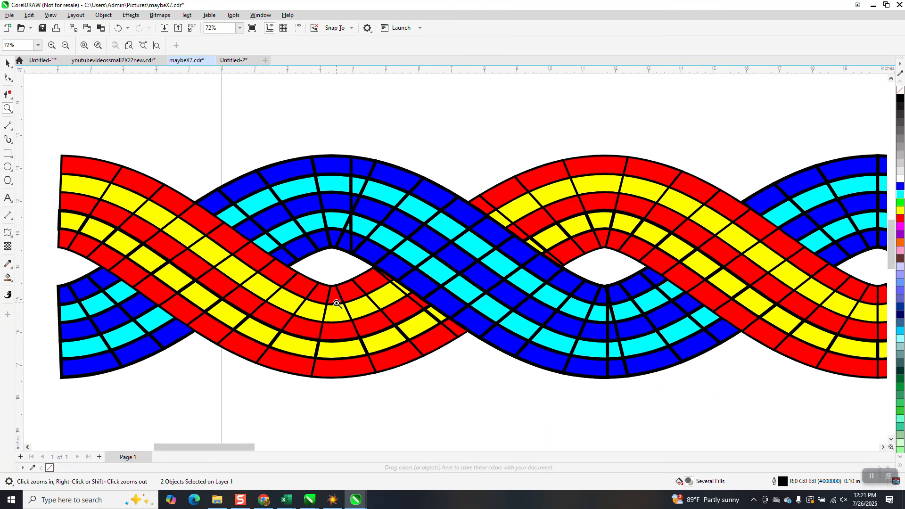
scroll(335, 300, "down", 5)
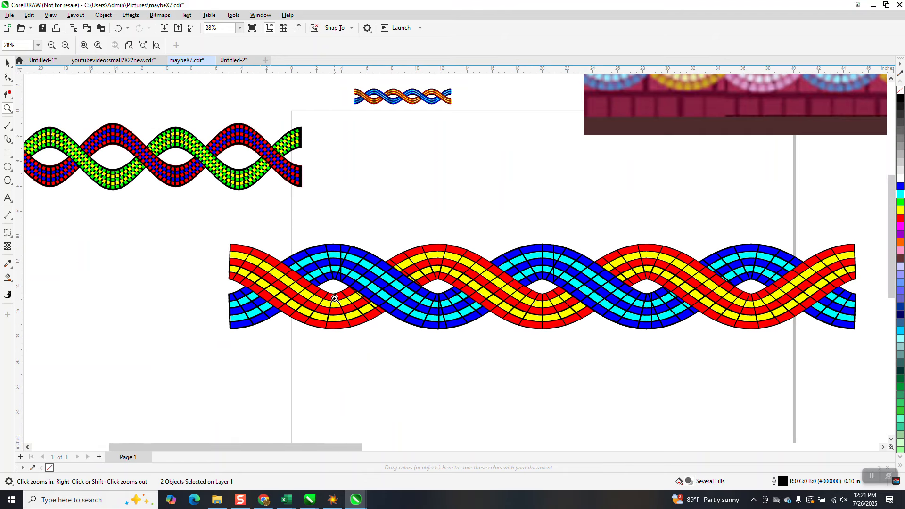
scroll(335, 299, "down", 6)
left_click_drag(292, 369, 344, 399)
scroll(343, 395, "down", 6)
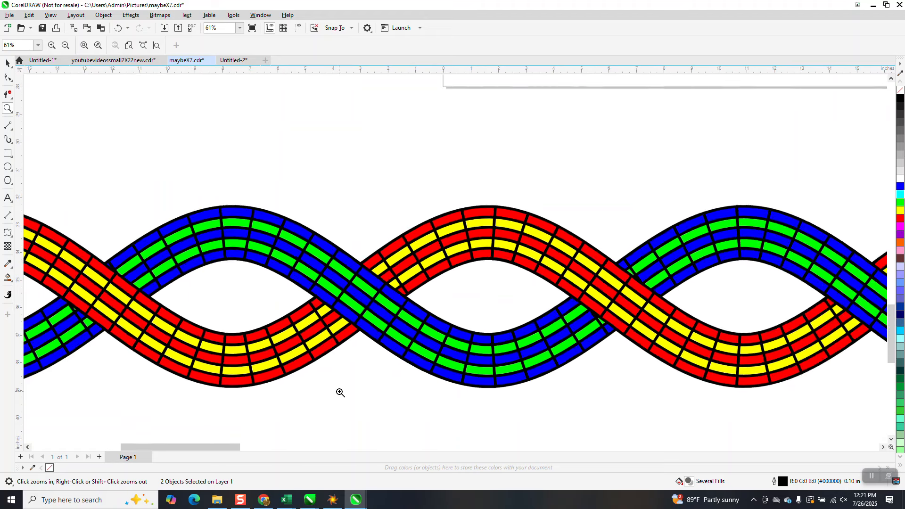
Undo moving the two cut pieces onto the braid and sending the blue-and-cyan wave to the back.
left_click(118, 28)
scroll(344, 286, "down", 4)
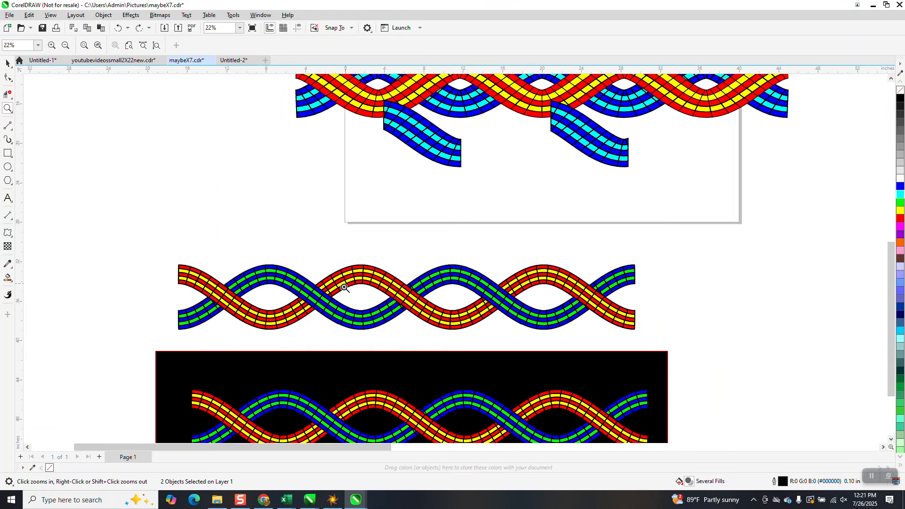
left_click(116, 27)
left_click(116, 28)
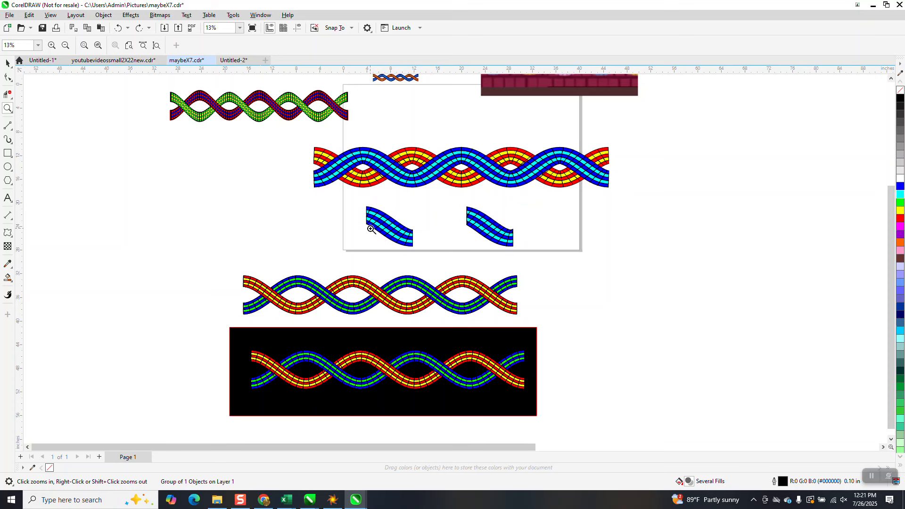
Delete the two cut blue-and-cyan pieces below the braid.
left_click(8, 63)
left_click(385, 218)
key("Delete")
left_click(486, 219)
key("Delete")
Move the blue-and-cyan wave down 10 inches and convert it to a 300 dpi, 24-bit RGB bitmap with a transparent background.
left_click(488, 176)
left_click_drag(487, 175, 487, 235)
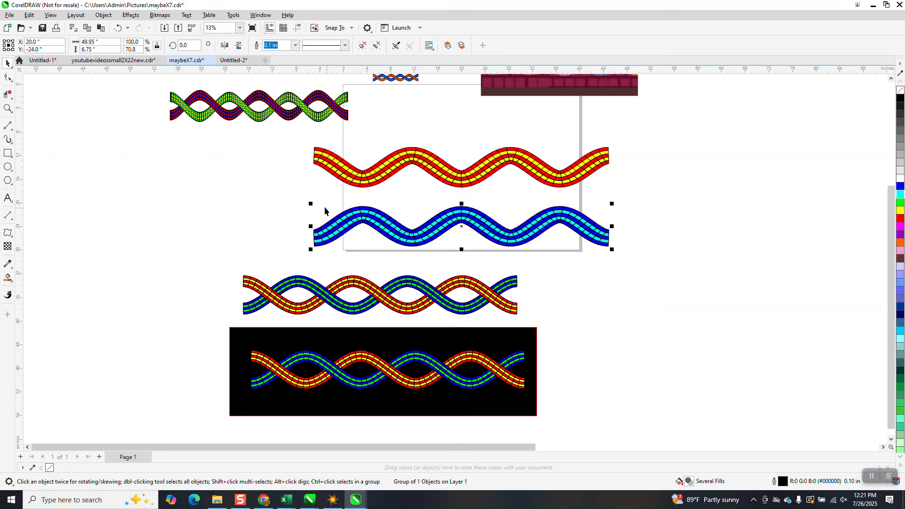
left_click(160, 14)
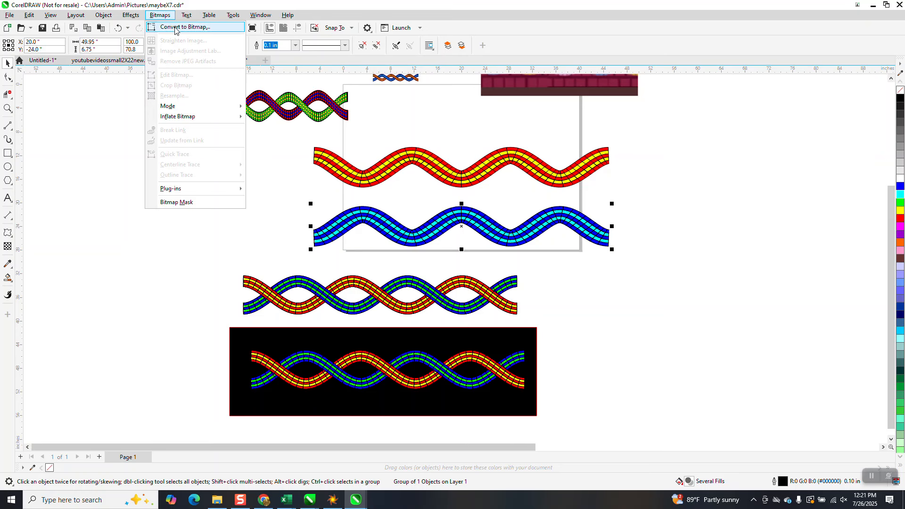
left_click(175, 29)
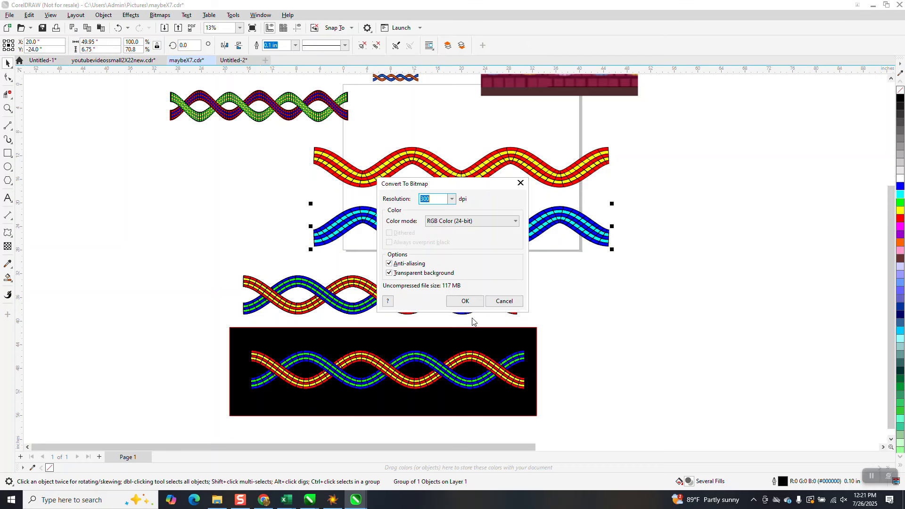
left_click(465, 301)
Convert the red-and-yellow wave to a 300 dpi, 24-bit RGB bitmap with anti-aliasing and a transparent background.
left_click(473, 181)
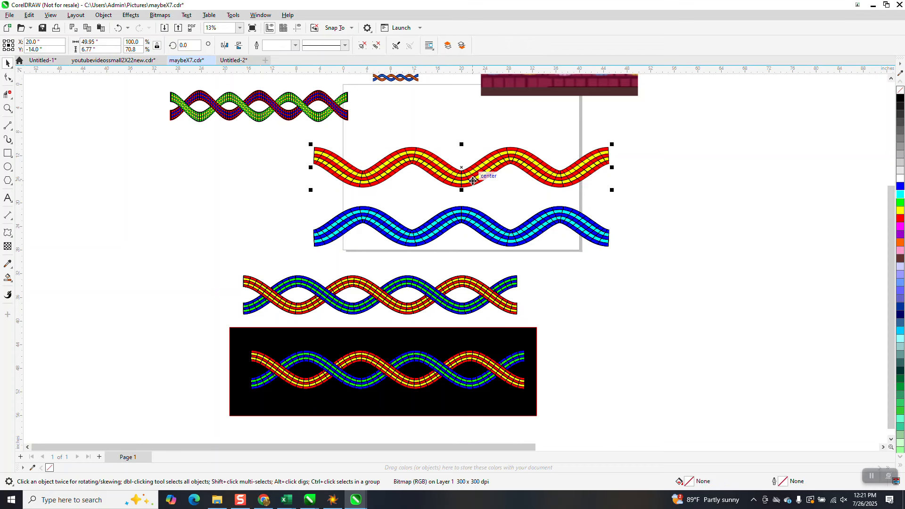
left_click(161, 16)
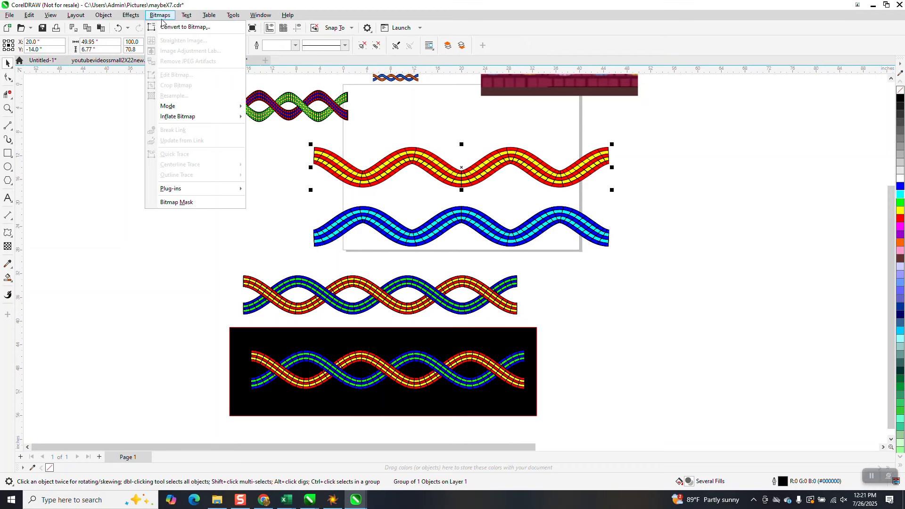
left_click(184, 27)
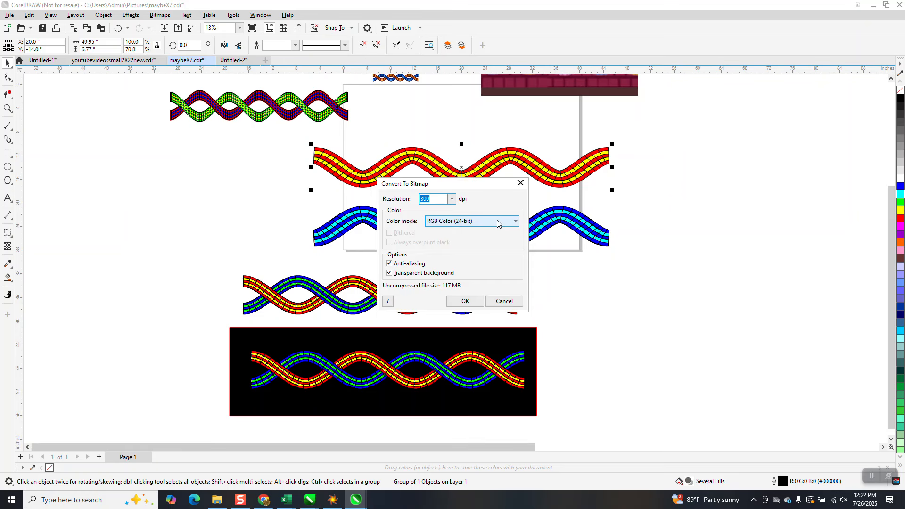
left_click(465, 301)
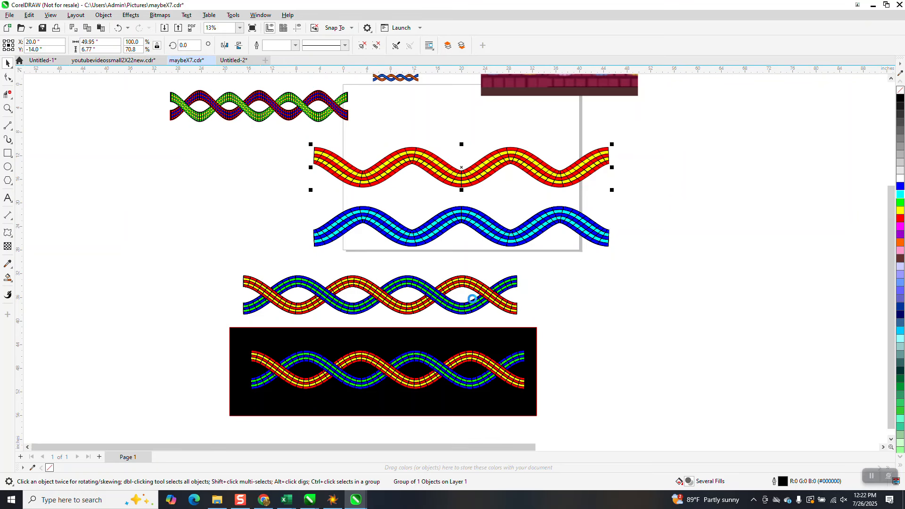
Move the blue-and-cyan wave bitmap up 10 inches so it overlaps the red-and-yellow wave.
left_click(565, 275)
left_click(530, 231)
key("Up")
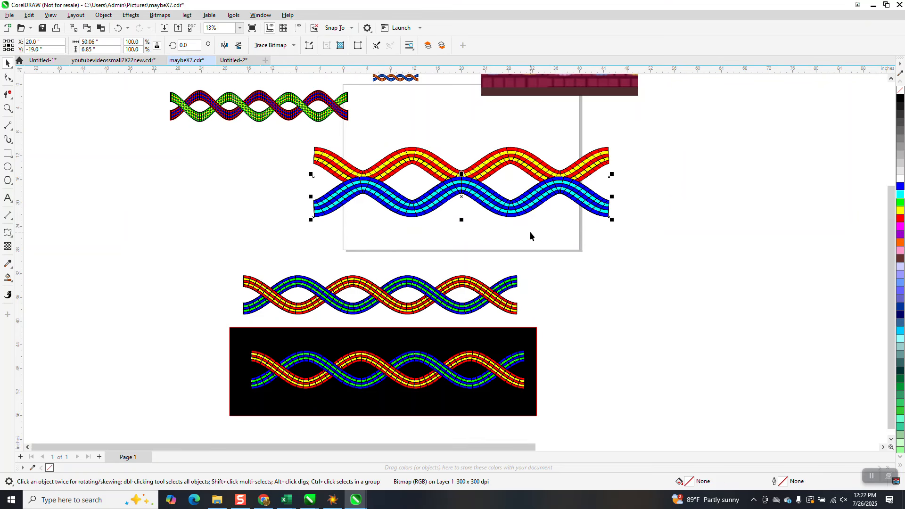
key("Up")
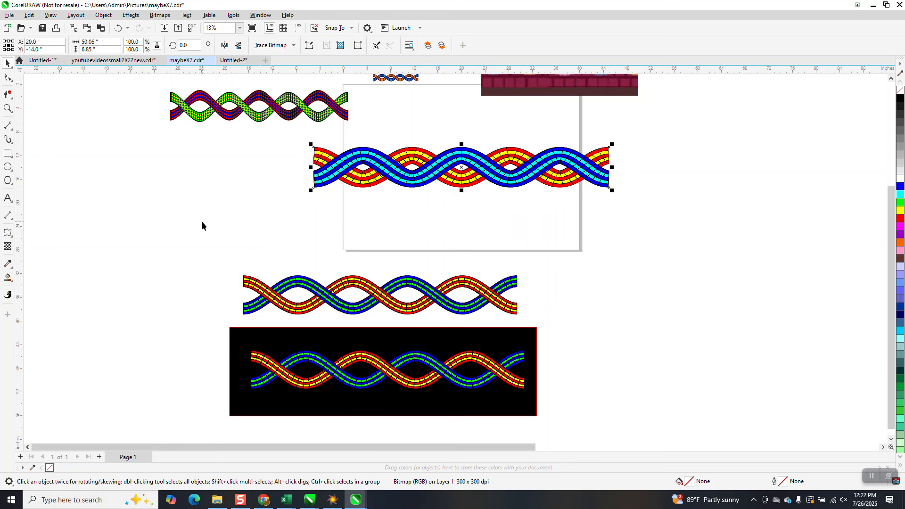
Draw a rectangle about 8.31 by 7.6 inches around the first crossing where the blue-and-cyan wave slopes downward.
left_click(8, 109)
left_click(388, 198)
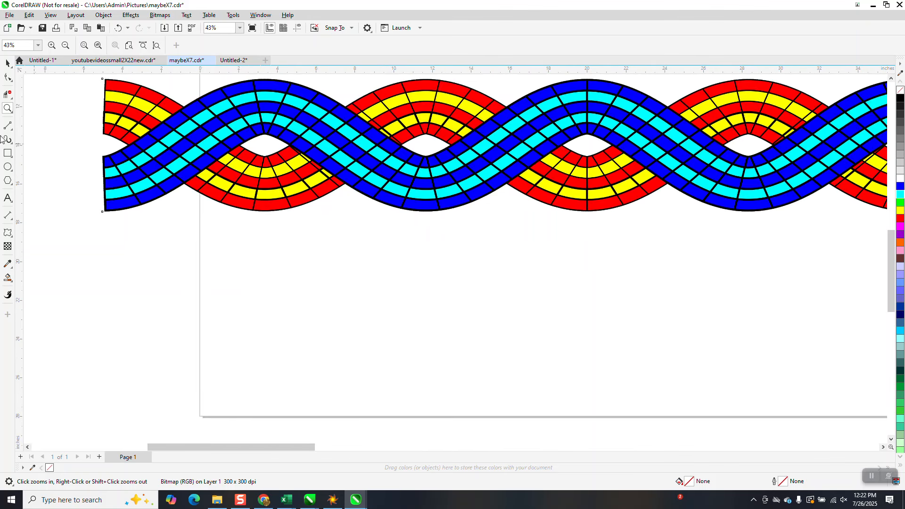
left_click(6, 155)
scroll(331, 222, "down", 1)
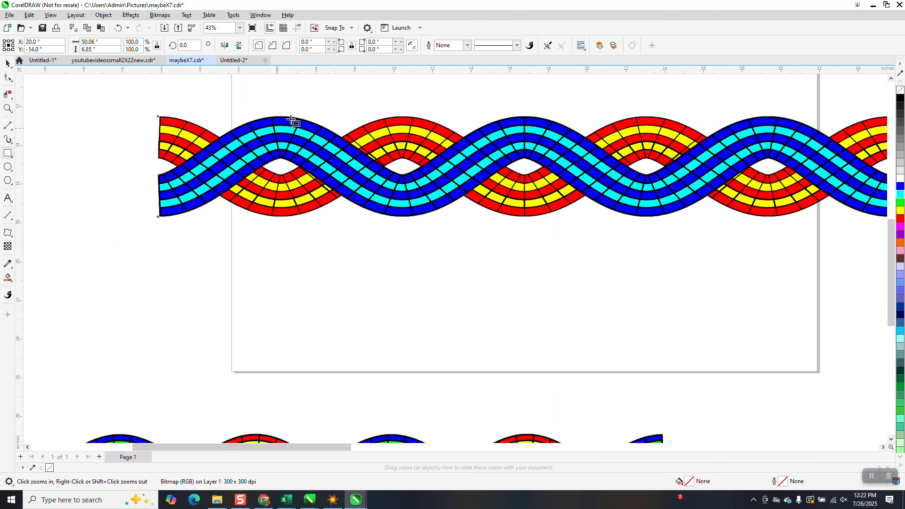
mouse_move(282, 112)
left_mouse_down()
mouse_move(366, 218)
mouse_move(403, 224)
left_mouse_up()
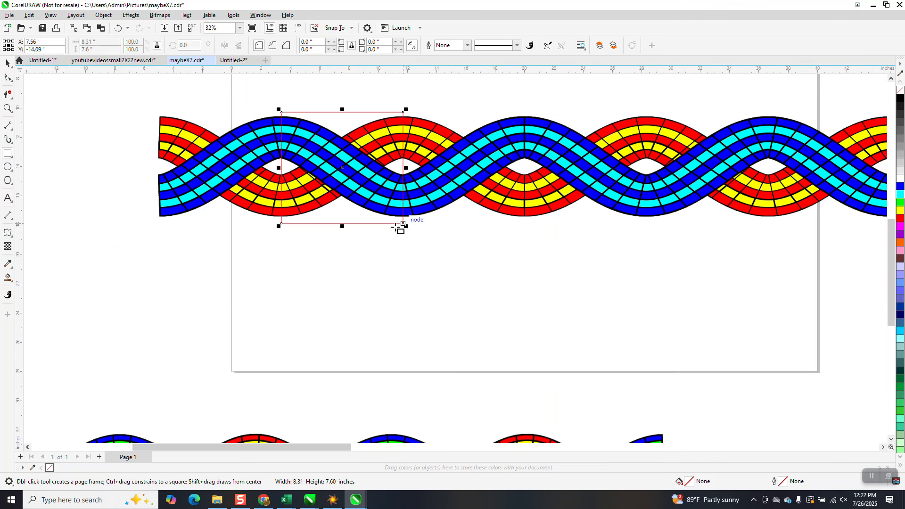
scroll(366, 241, "down", 1)
Intersect the rectangle with the blue-and-cyan bitmap and move the resulting piece down 10 inches, below the braid.
left_click(7, 62)
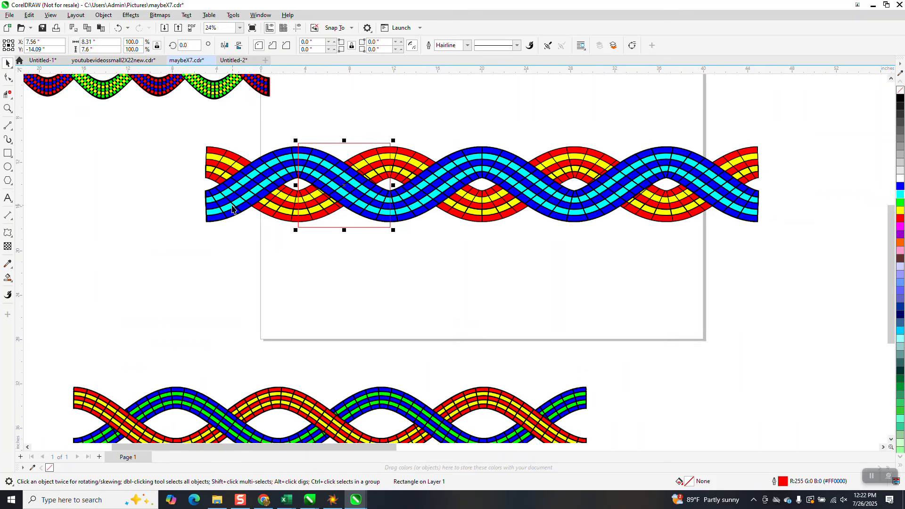
left_click(308, 85)
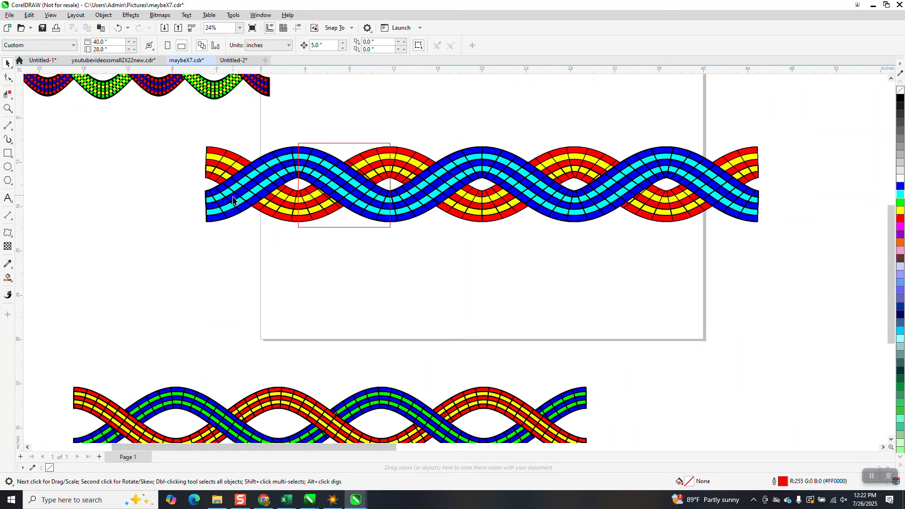
left_click(318, 144)
left_click(213, 203, "shift")
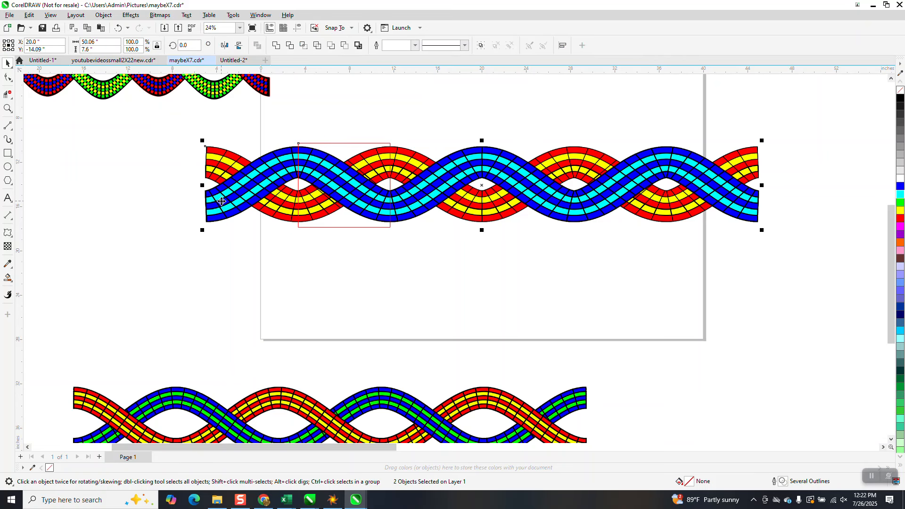
left_click(304, 46)
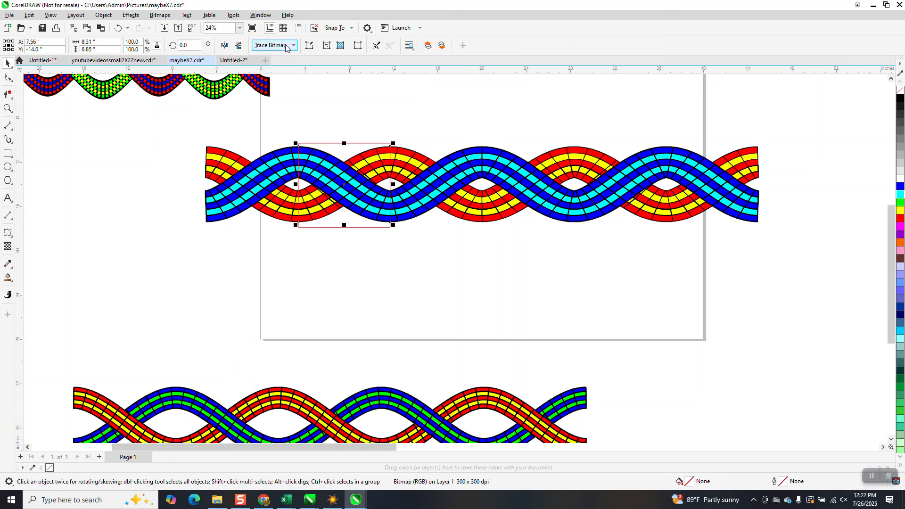
key("Down")
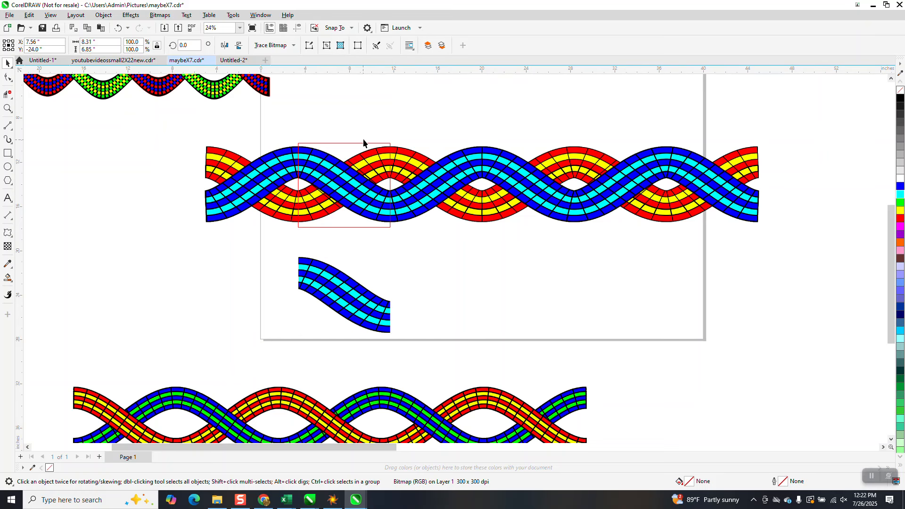
Move the rectangle over the second downward crossing of the blue-and-cyan wave, centered at about X 23.52 inches.
key("Escape")
left_click(372, 149)
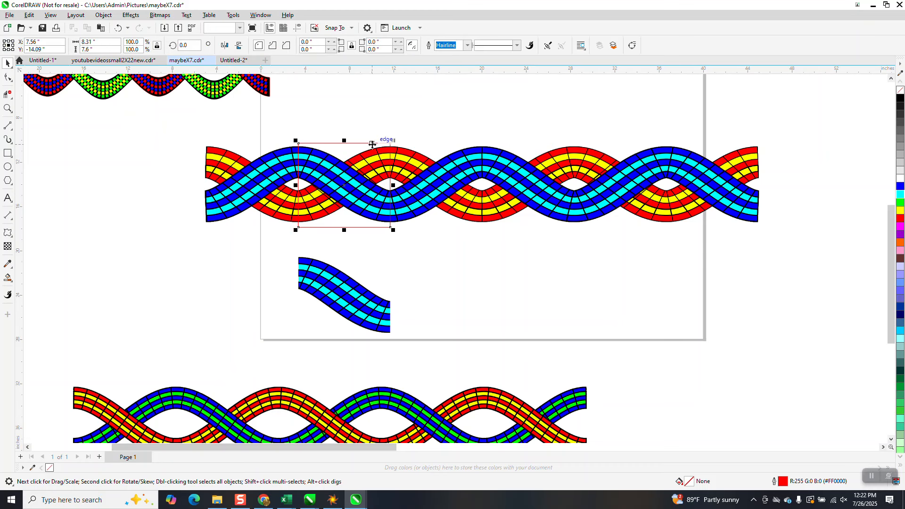
left_click_drag(353, 189, 528, 189)
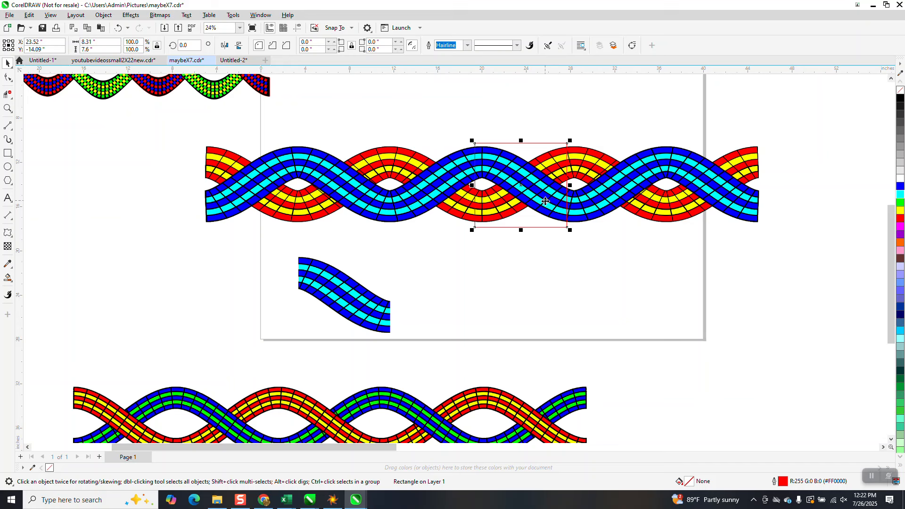
Intersect the moved rectangle with the blue-and-cyan bitmap and move the new piece down 10 inches, beside the first piece.
left_click(754, 215, "shift")
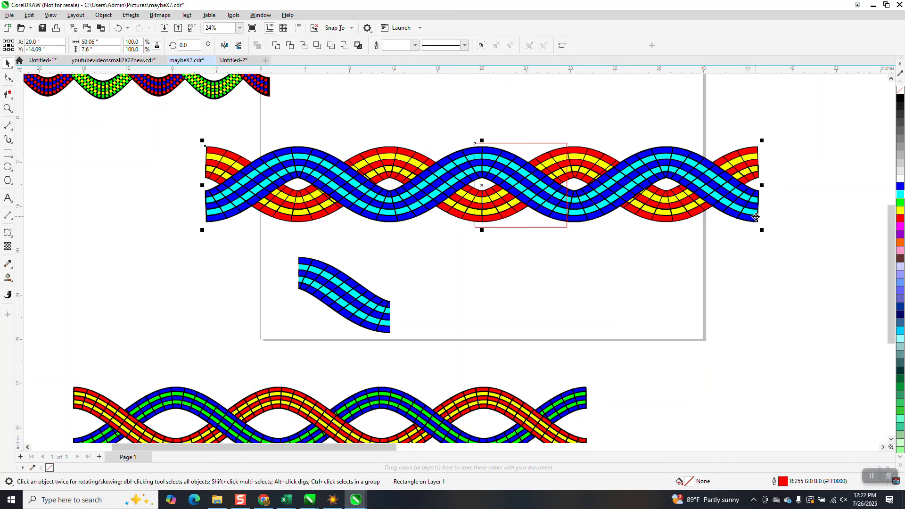
left_click(305, 48)
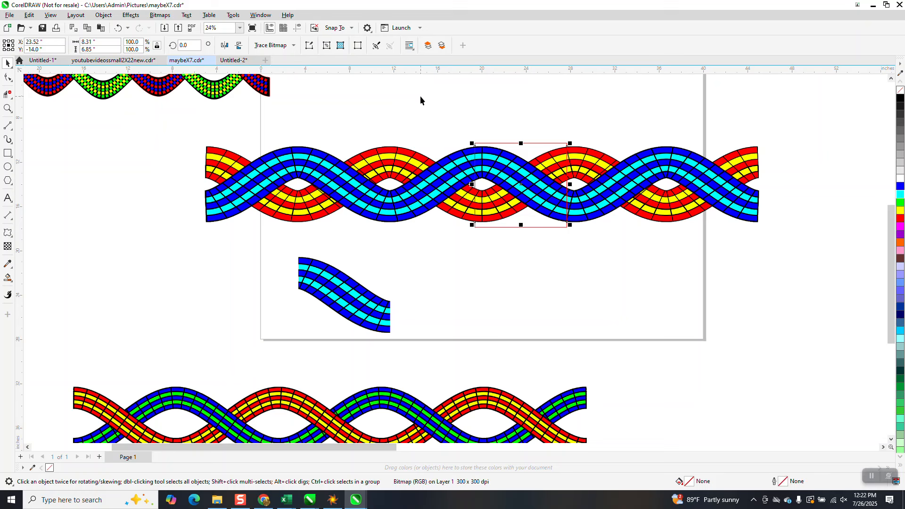
key("shift+Down")
key("shift+Down")
key("shift+Down")
key("shift+Down")
key("shift+Down")
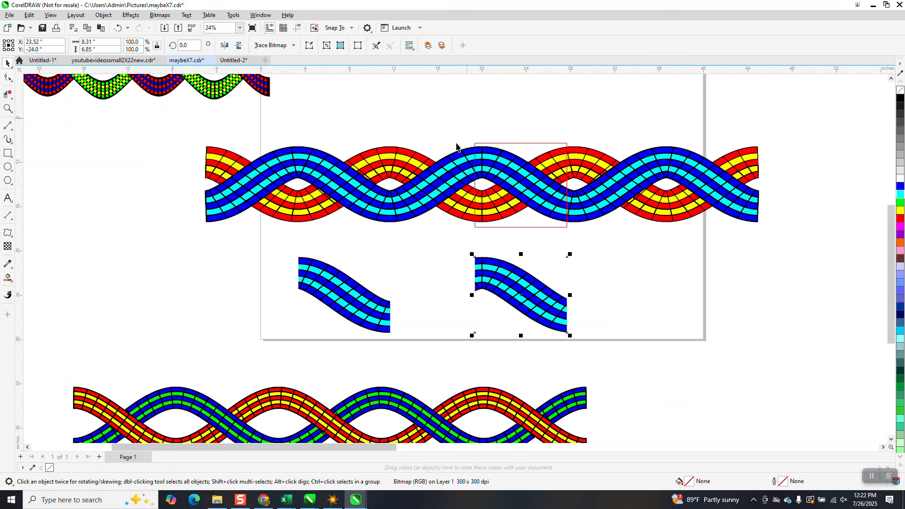
Move the rectangle over the last downward crossing at the braid's end, centered at about X 41.61 inches.
left_click_drag(533, 141, 779, 199)
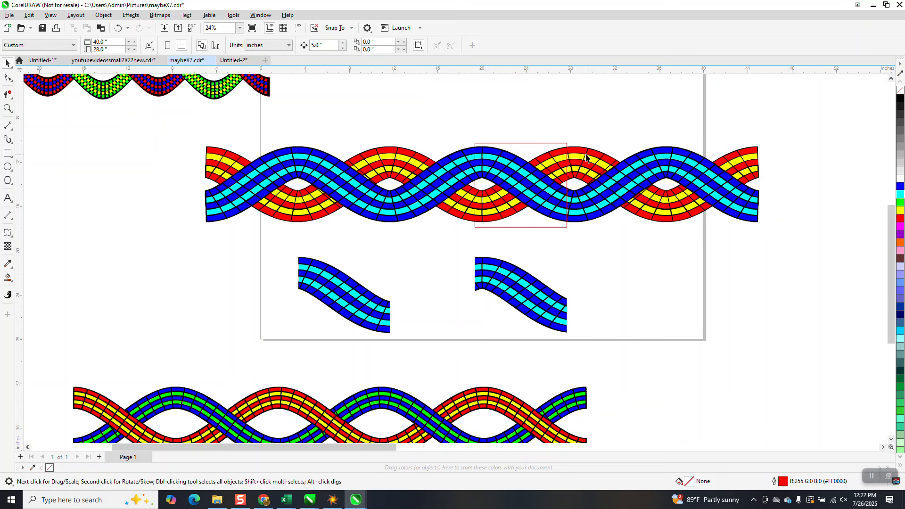
left_click(534, 144)
left_click_drag(521, 186, 721, 184)
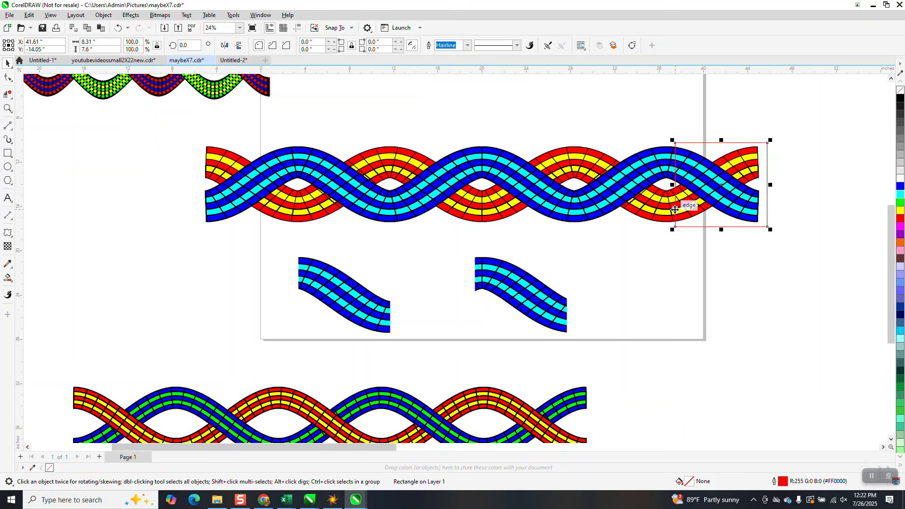
Intersect the rectangle with the blue-and-cyan bitmap at the braid's end and move the resulting piece down 10 inches.
left_click(649, 154, "shift")
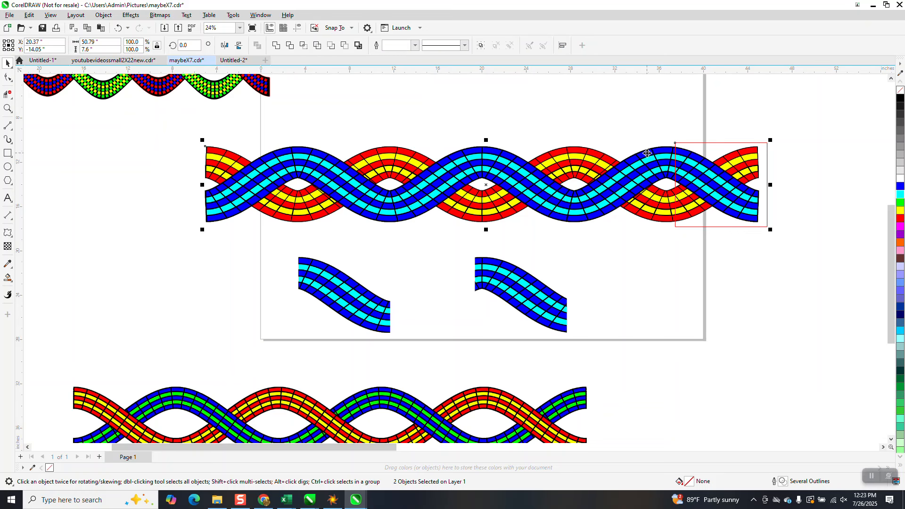
left_click(315, 45)
key("Down")
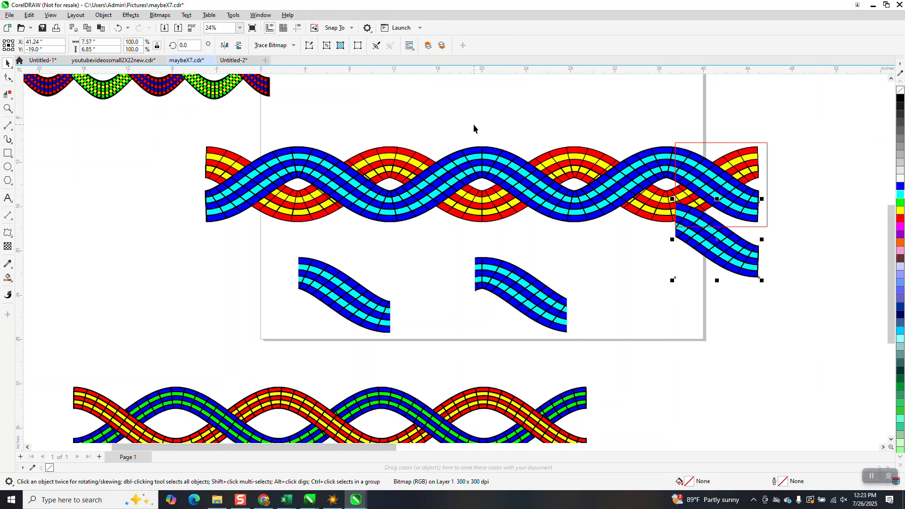
key("Down")
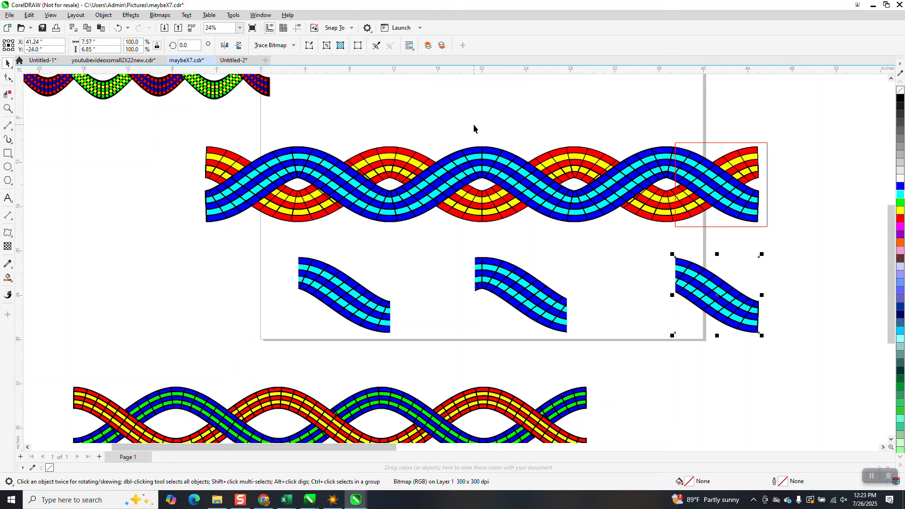
Delete the cutting rectangle and send the full blue-and-cyan bitmap to the back of the page.
left_click(767, 160)
key("Delete")
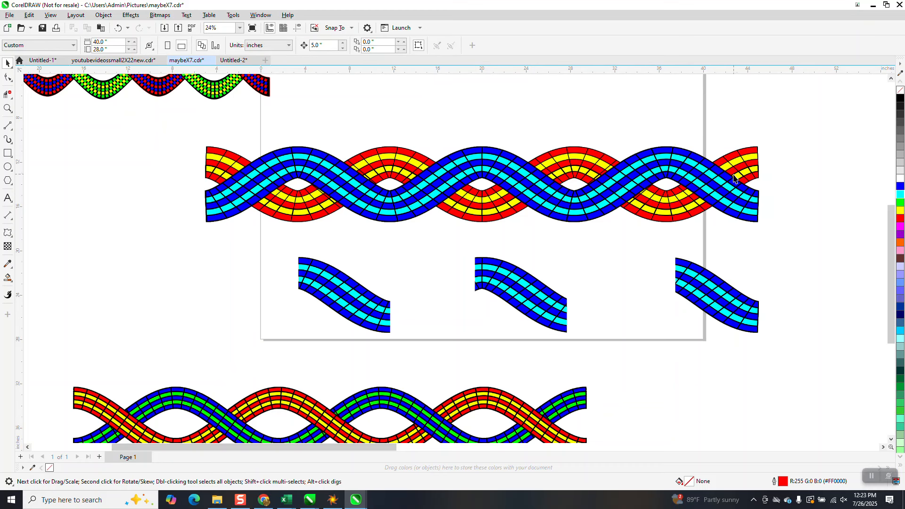
left_click(749, 197)
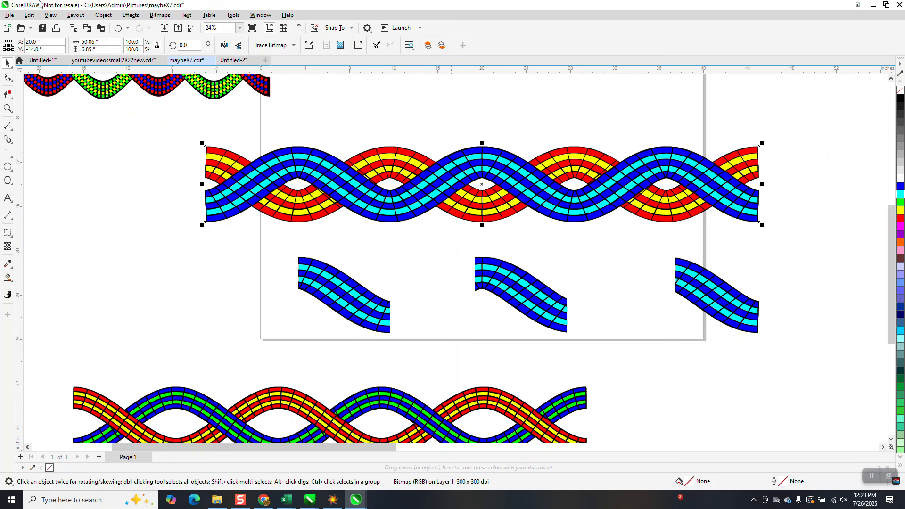
left_click(102, 15)
mouse_move(135, 168)
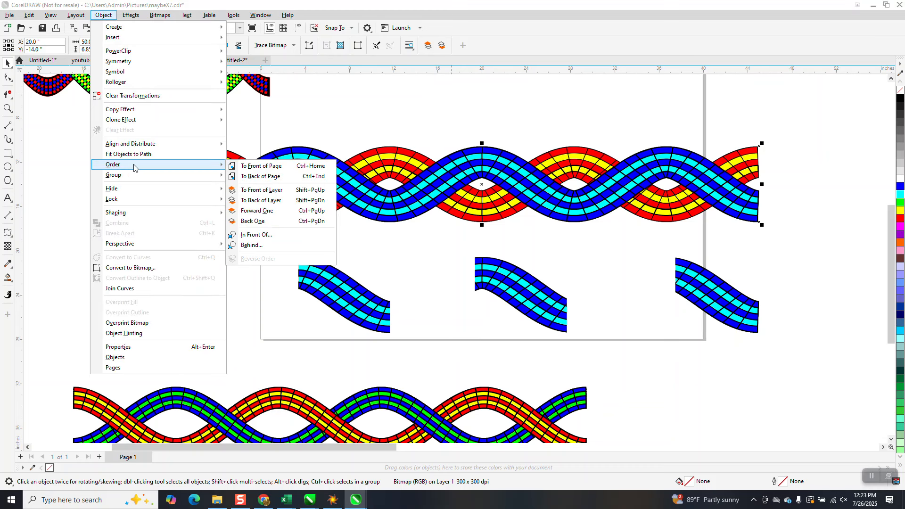
left_click(256, 166)
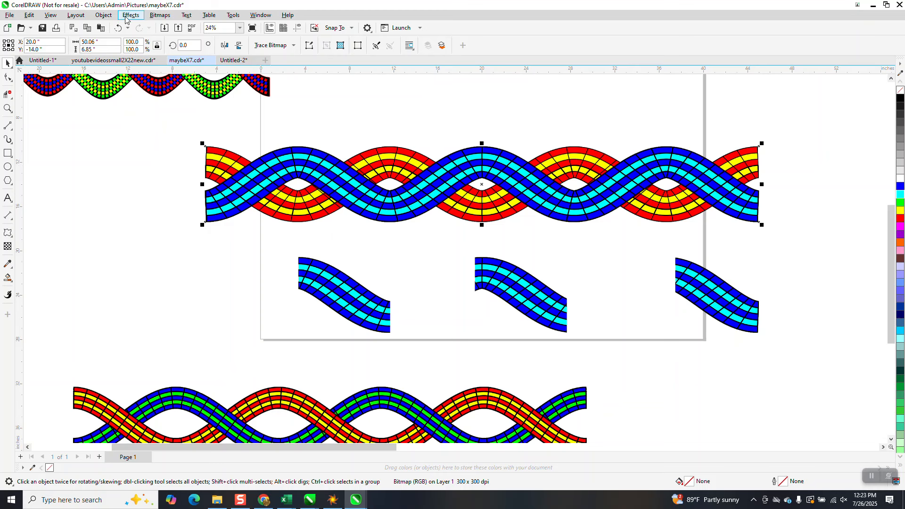
left_click(103, 15)
mouse_move(198, 169)
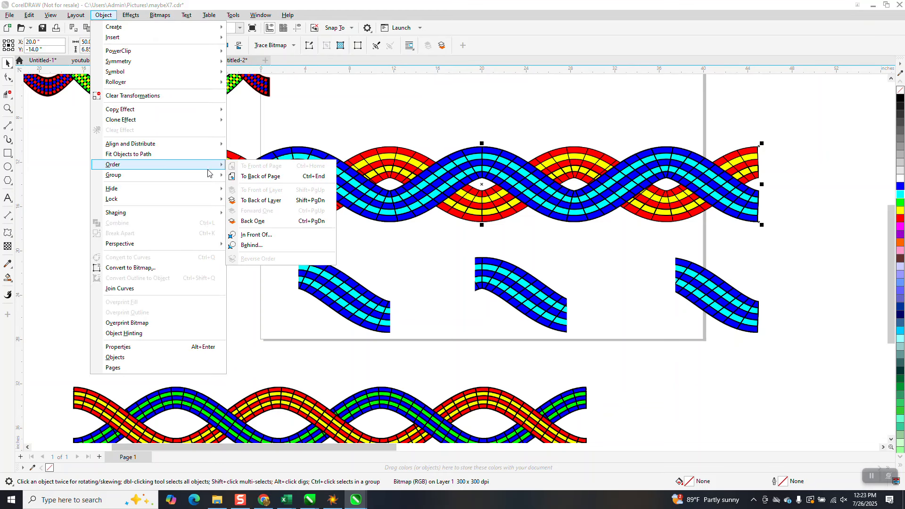
left_click(238, 179)
Move the three cut blue-and-cyan pieces together up 10 inches, back onto the braid.
left_click_drag(285, 250, 769, 385)
key("Up")
key("Up")
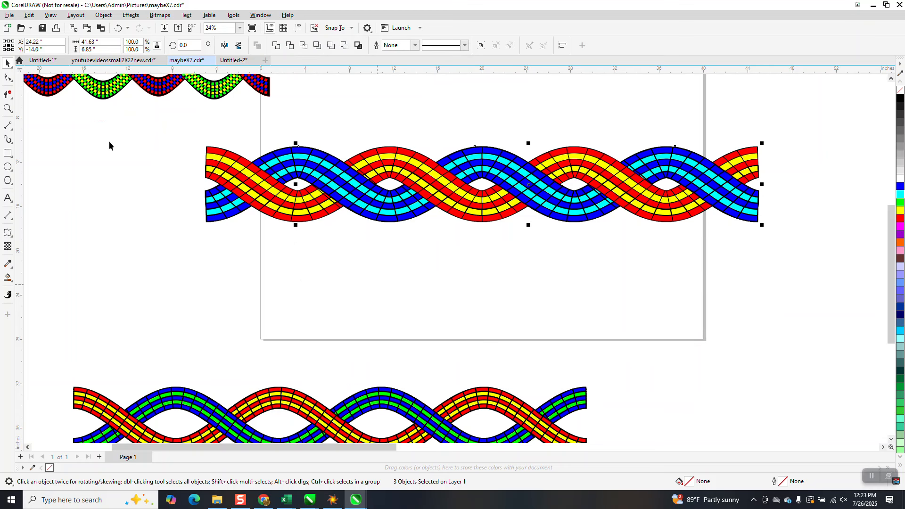
Examine the over-under crossings of the braid up close and along its whole length.
left_click(9, 108)
left_click_drag(282, 143, 419, 259)
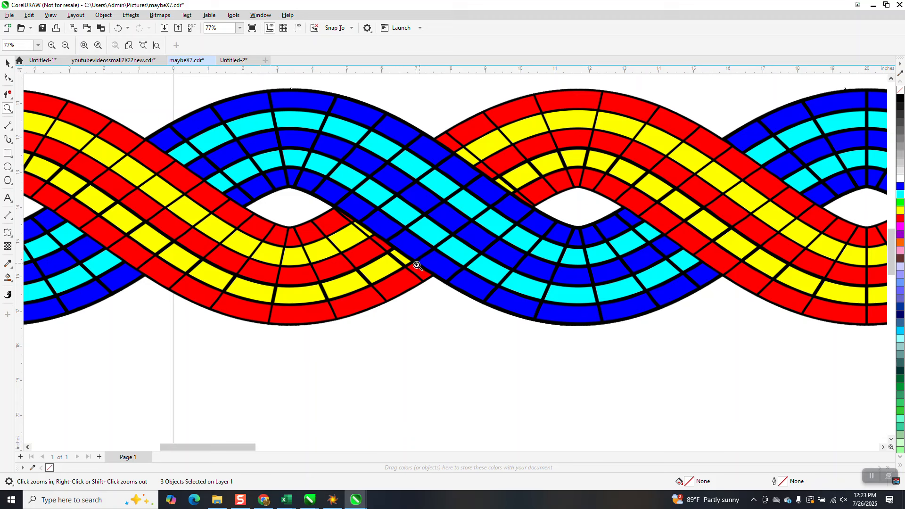
scroll(410, 269, "down", 1)
scroll(402, 263, "down", 1)
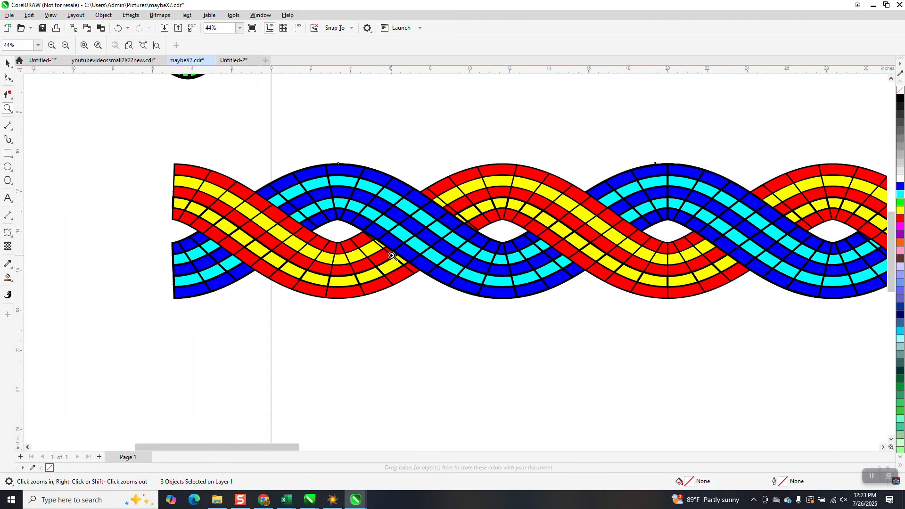
scroll(390, 255, "down", 1)
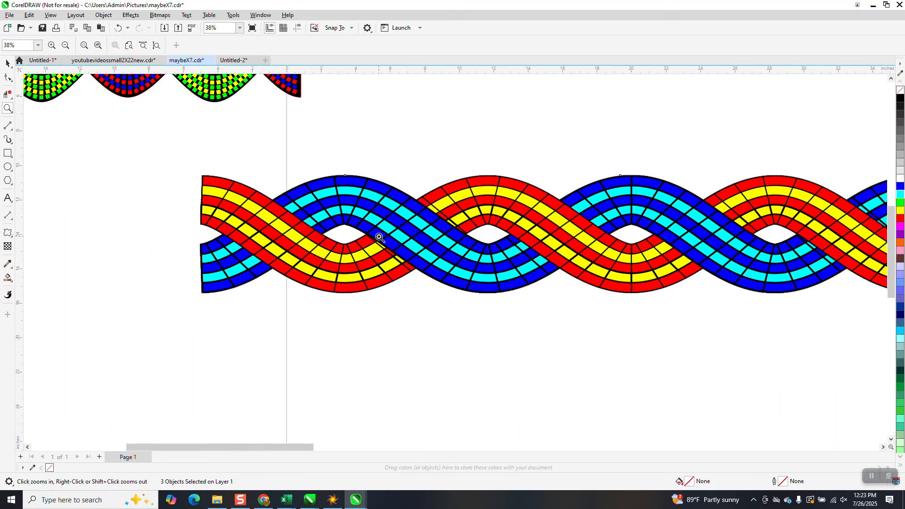
scroll(380, 237, "down", 2)
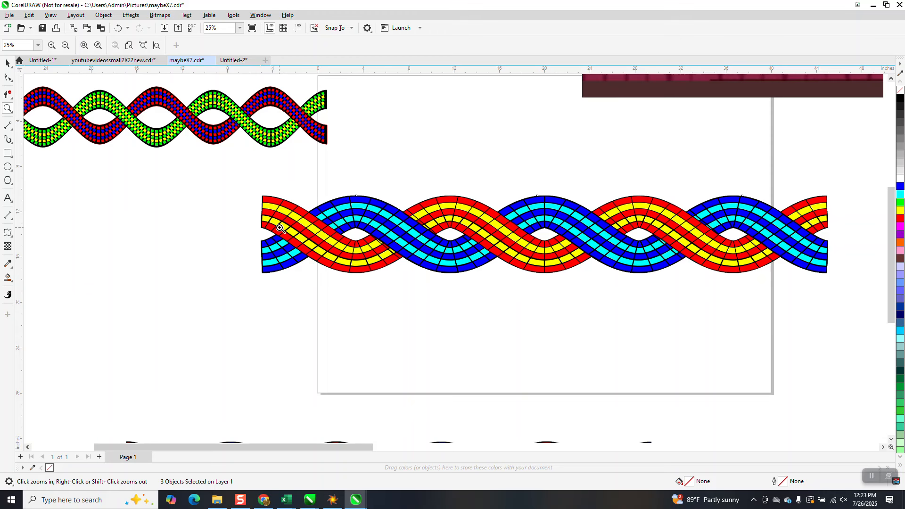
scroll(272, 236, "down", 1)
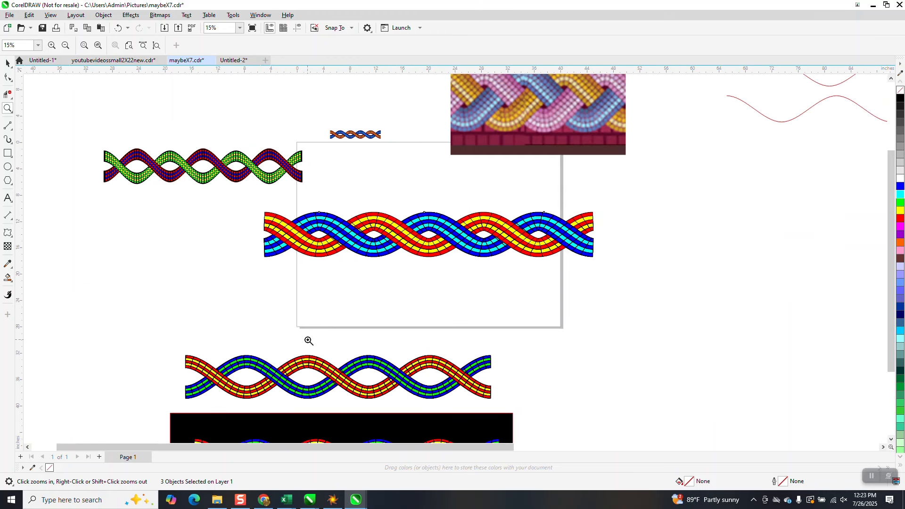
left_click_drag(242, 208, 621, 320)
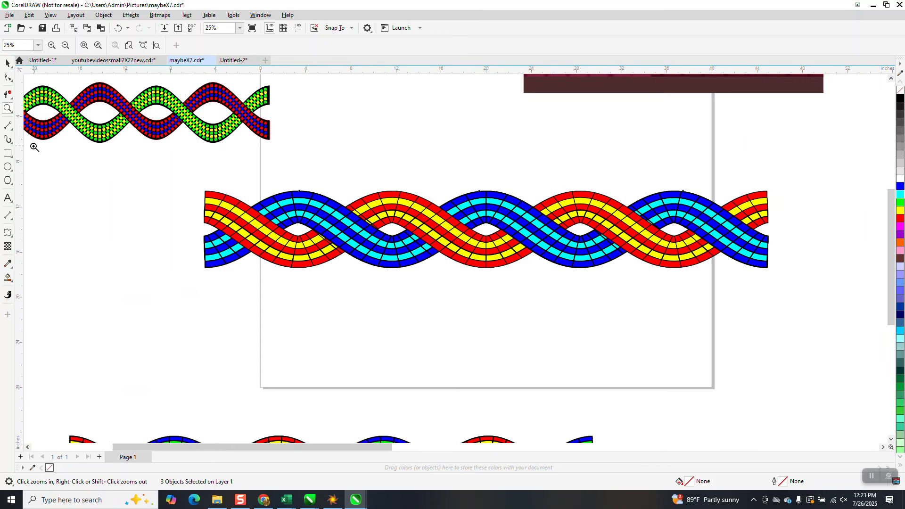
Place a black-filled rectangle, about 53.78 by 12.65 inches, around the braid and behind it at the back of the page.
left_click_drag(172, 167, 780, 310)
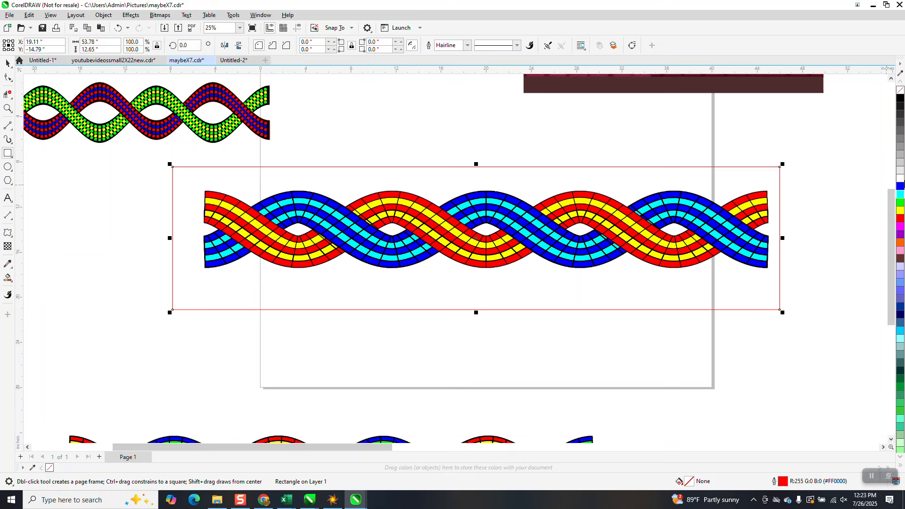
left_click(901, 98)
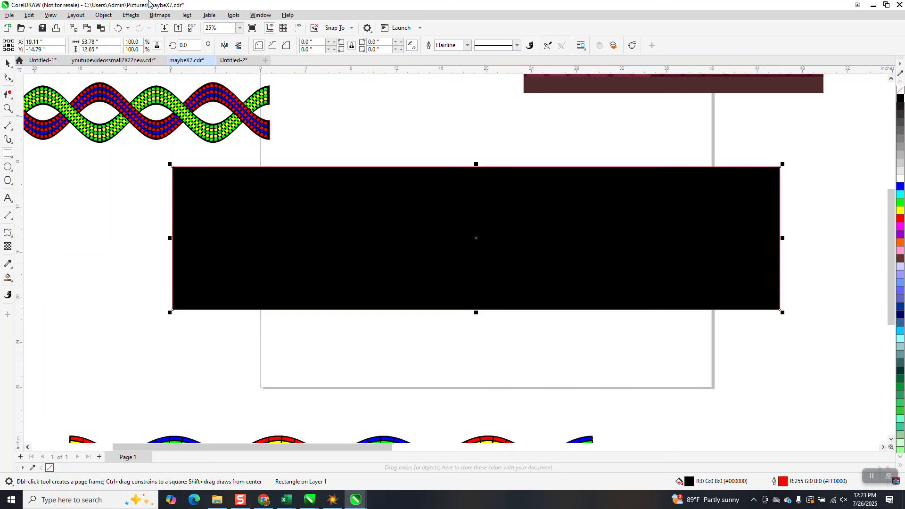
left_click(104, 16)
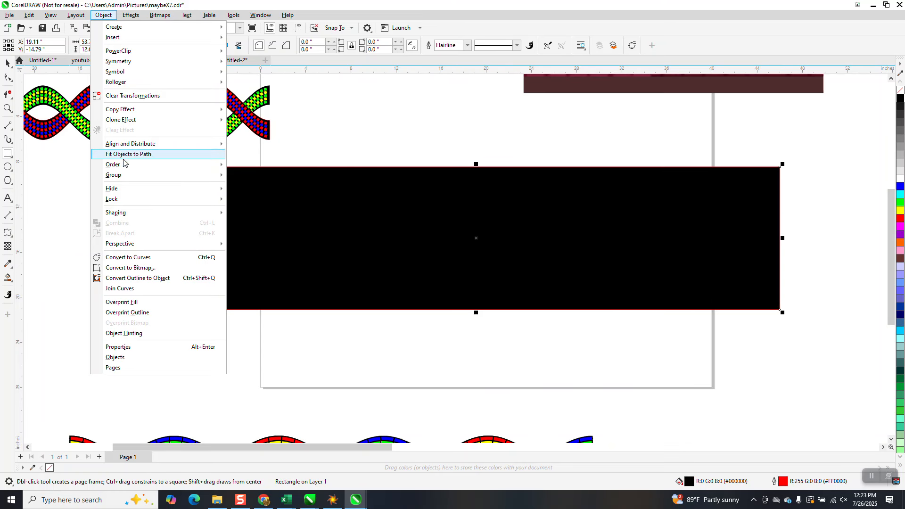
mouse_move(140, 165)
left_click(242, 175)
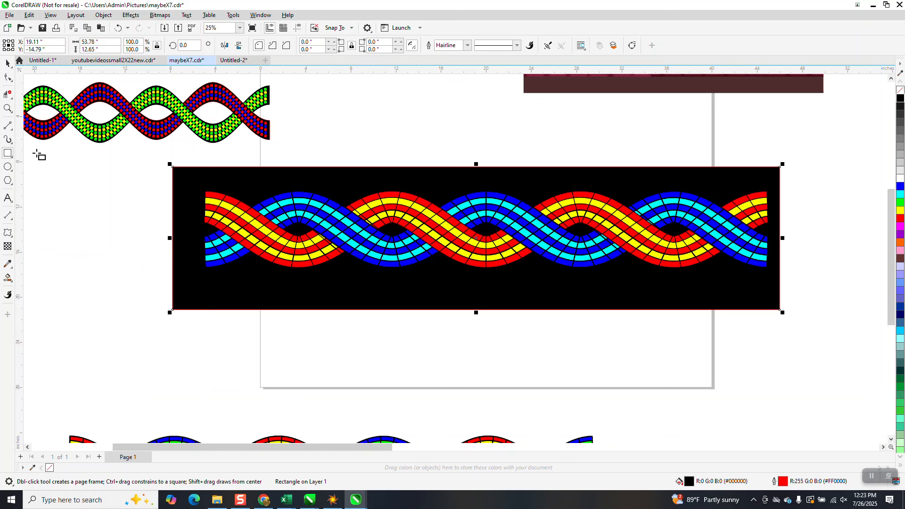
Examine the finished braid against the black background, both its crossings in detail and the whole piece beside the reference image.
left_click(8, 108)
left_click_drag(234, 188, 398, 287)
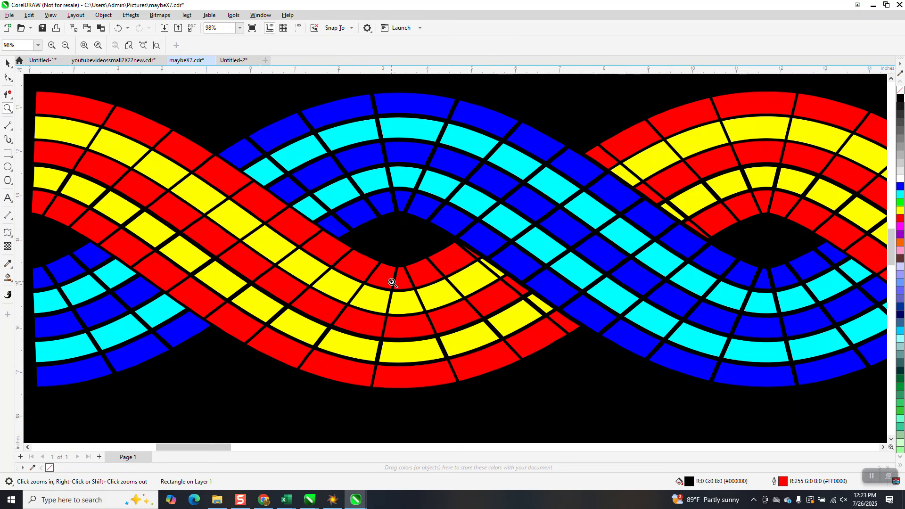
scroll(411, 189, "down", 1)
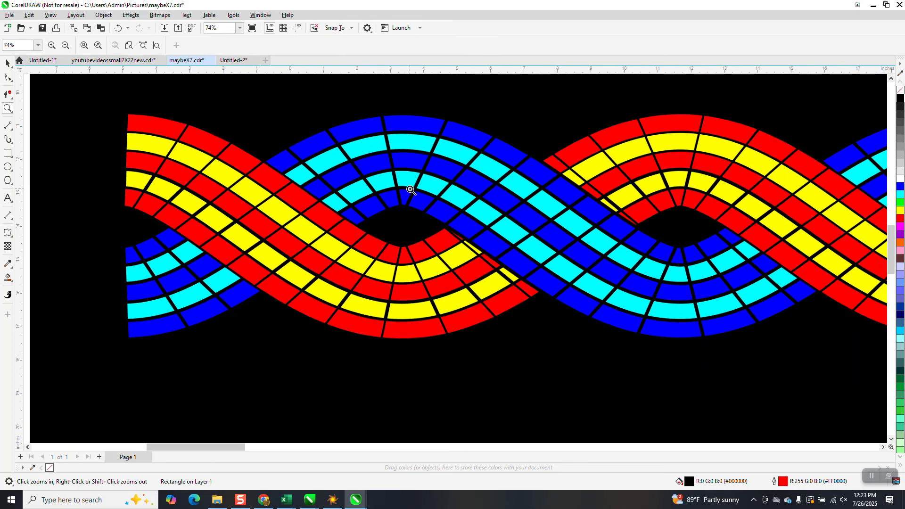
scroll(403, 210, "down", 2)
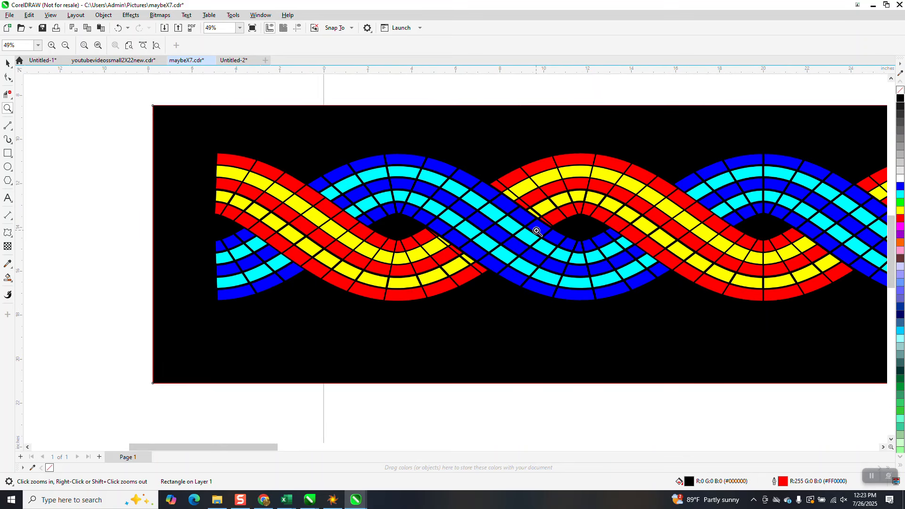
scroll(536, 231, "down", 4)
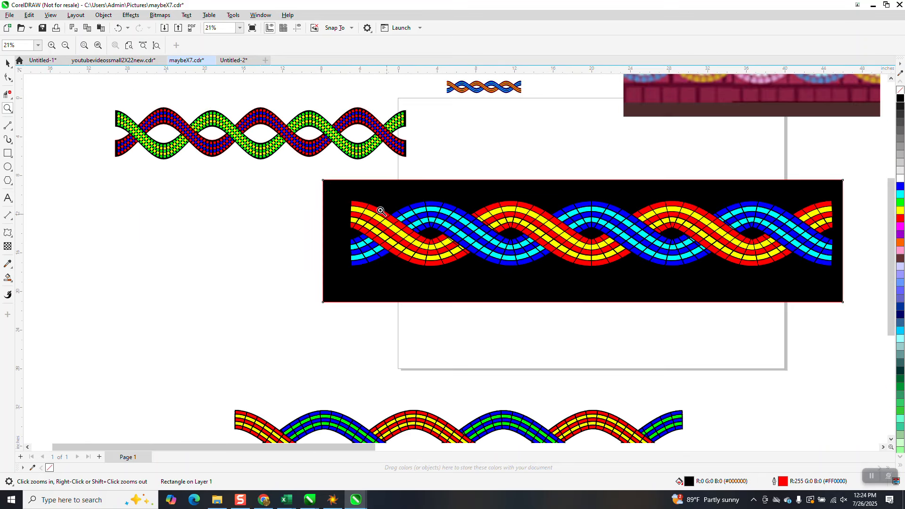
left_click_drag(348, 190, 834, 294)
scroll(464, 240, "down", 1)
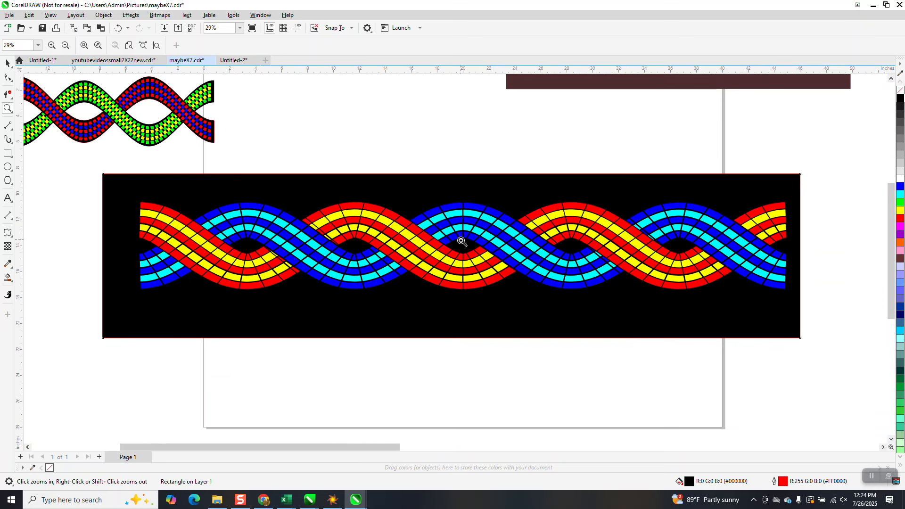
scroll(461, 241, "down", 2)
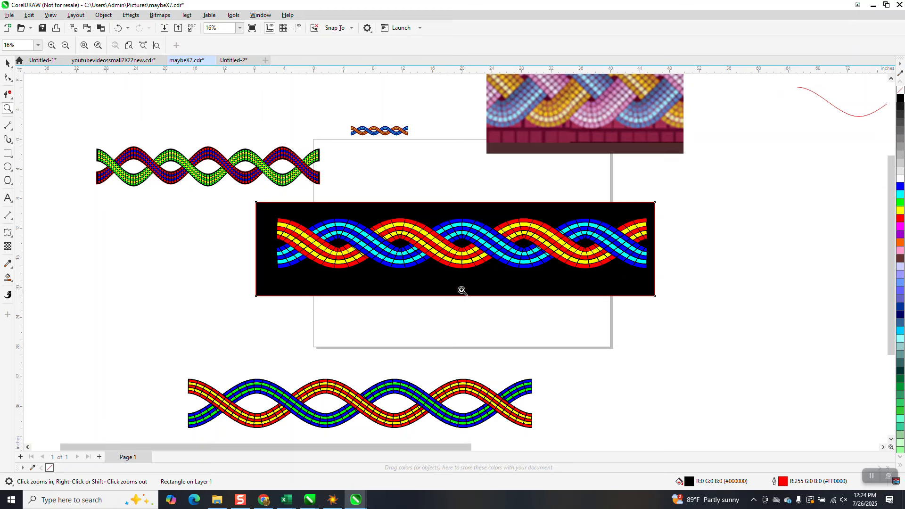
left_click_drag(450, 217, 542, 273)
scroll(468, 319, "down", 3)
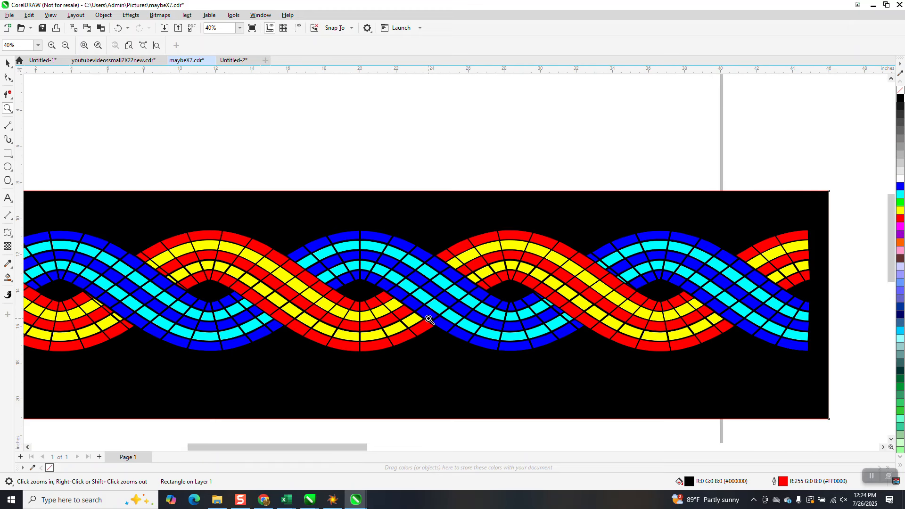
scroll(429, 320, "down", 4)
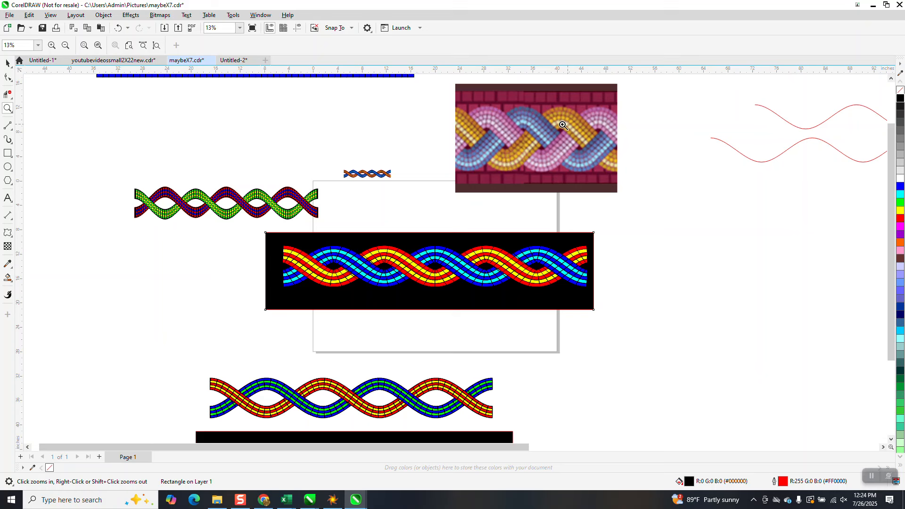
right_click(516, 142)
left_click_drag(329, 217, 649, 297)
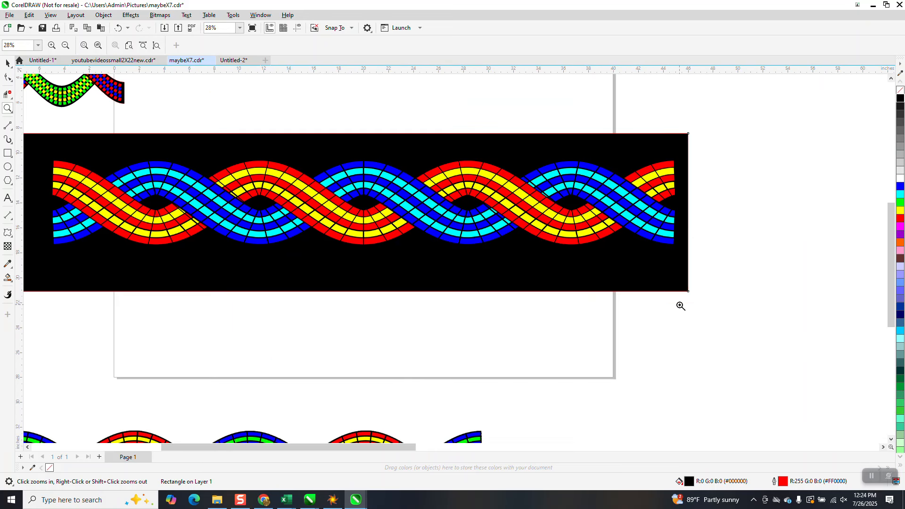